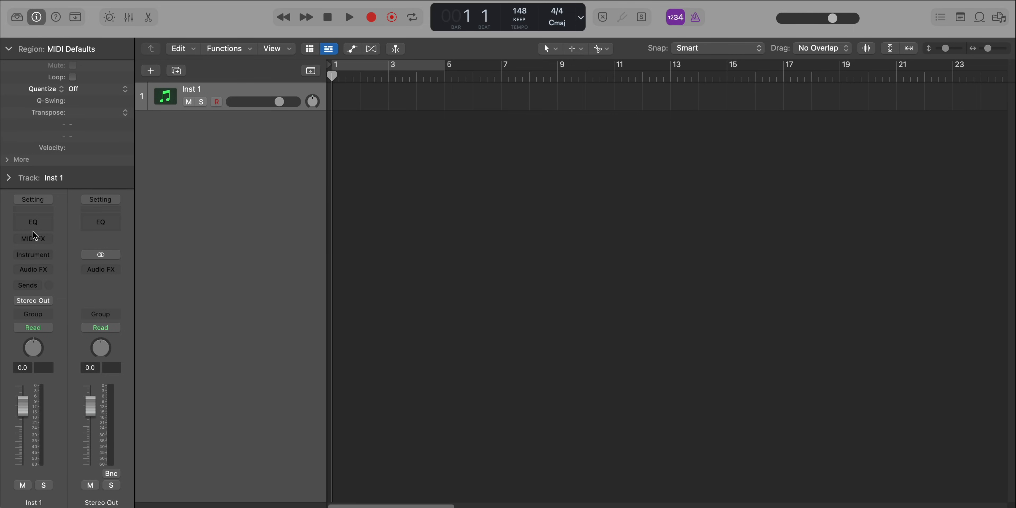
# Load the ES2 synthesizer on the Inst 1 track and create a two-bar MIDI region starting at bar 1.
pyautogui.click(37, 253)
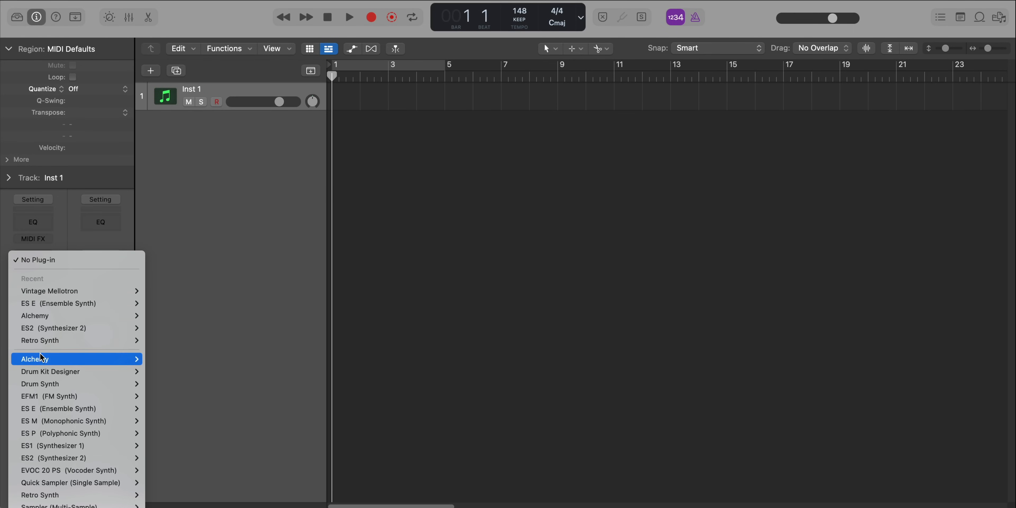
pyautogui.click(545, 118)
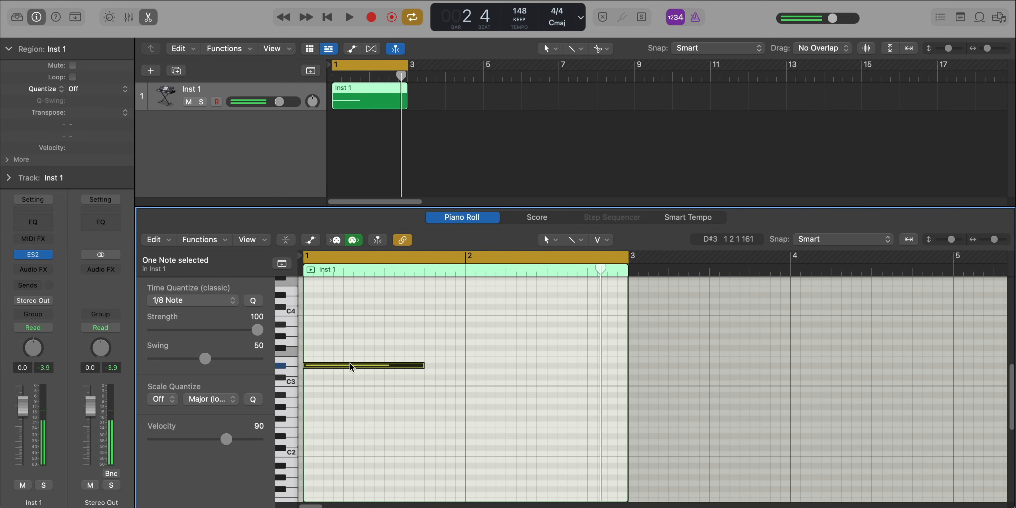
# Build an E♭ minor chord from A#2, D#3 and F#3 at bar 1 and repeat it at bar 2.
pyautogui.moveTo(352, 367); pyautogui.dragTo(347, 408)
pyautogui.hotkey('alt', 'shift', 'Down')
pyautogui.press('super+r')
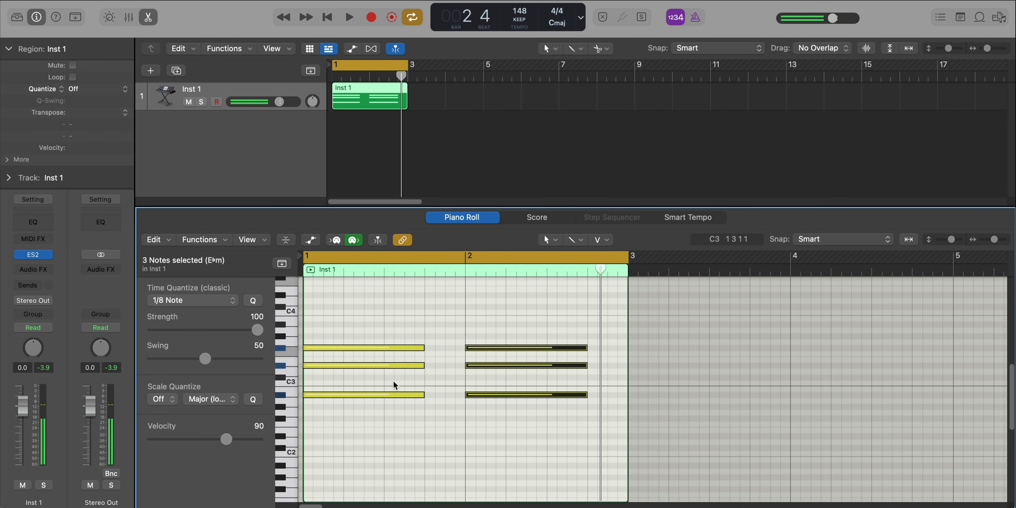
# Extend the second chord's start back to the end of the first chord and lower its top note to F3.
pyautogui.moveTo(467, 347); pyautogui.dragTo(437, 353)
pyautogui.press('space')
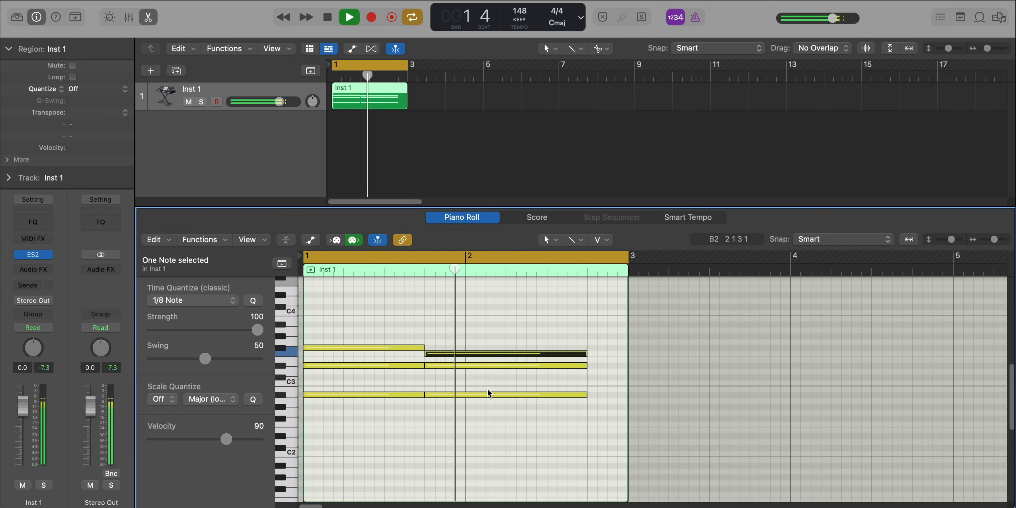
pyautogui.press('space')
# Duplicate all notes of both chords one octave higher and play the result.
pyautogui.moveTo(518, 422); pyautogui.dragTo(388, 336)
pyautogui.moveTo(383, 394); pyautogui.dragTo(383, 325)
pyautogui.press('space')
pyautogui.scroll(-2, 431, 419)
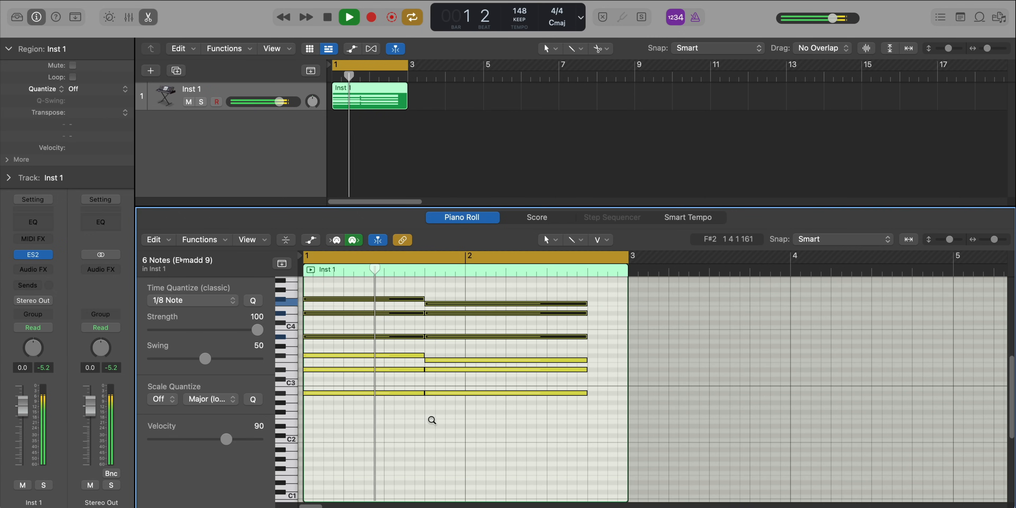
# Lengthen the six notes of the second chord to the region's end at bar 3.
pyautogui.moveTo(557, 424); pyautogui.dragTo(624, 307)
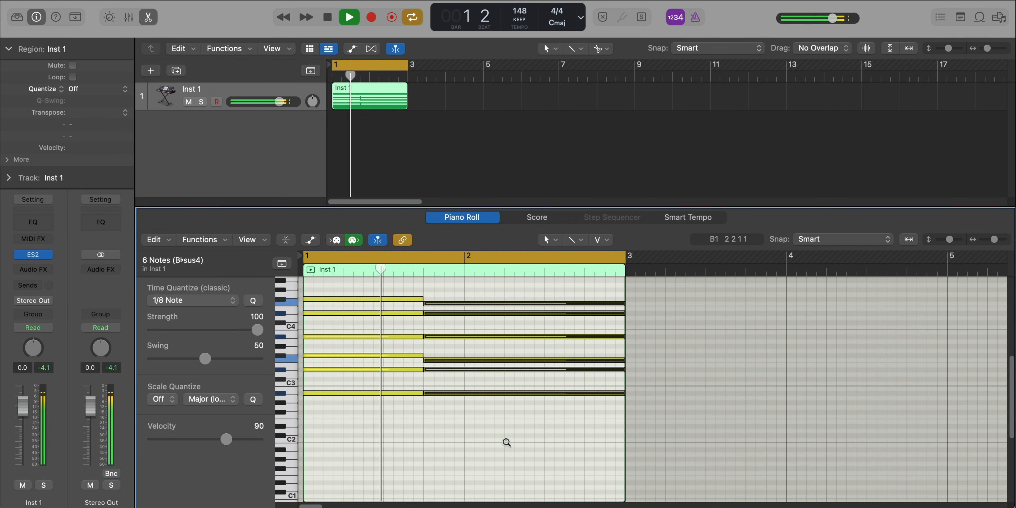
pyautogui.hscroll(-1, 507, 443)
pyautogui.hscroll(1, 506, 444)
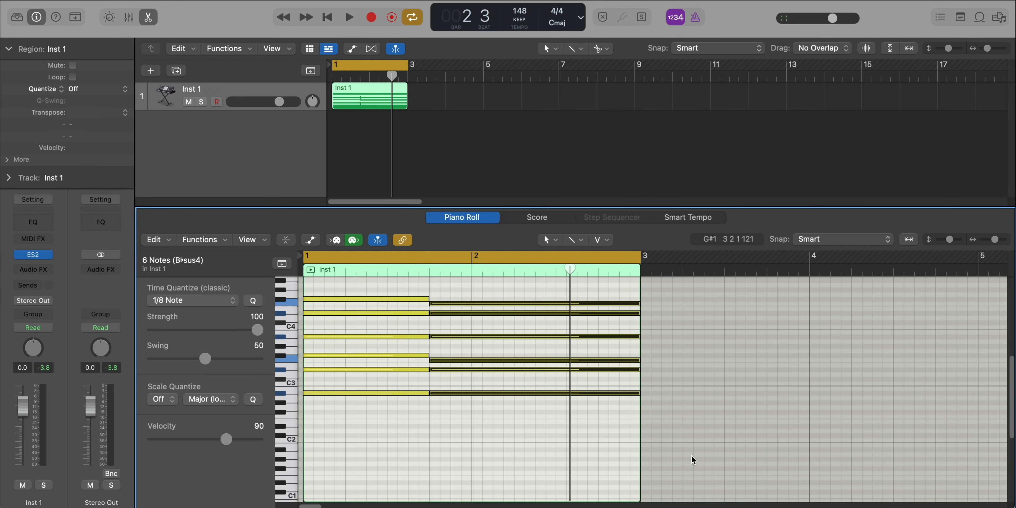
# Randomize the velocity of all chord notes between 100 and 80 with the Random Velocity transform, and play the result.
pyautogui.moveTo(702, 453); pyautogui.dragTo(377, 290)
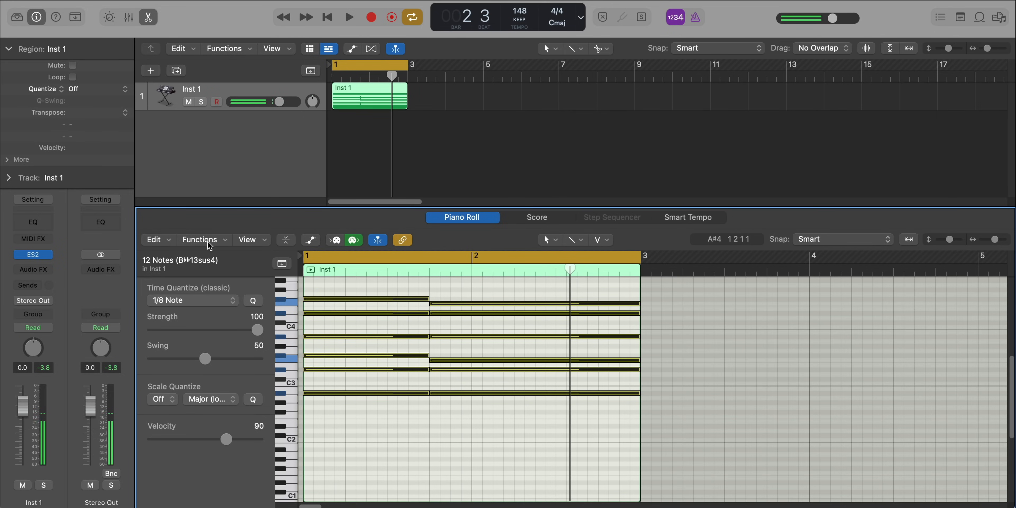
pyautogui.click(202, 240)
pyautogui.moveTo(276, 377)
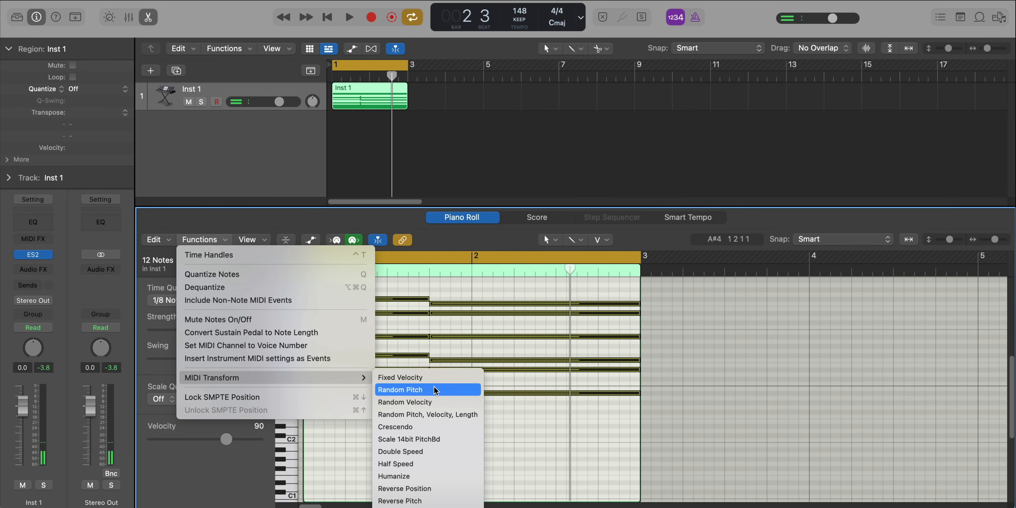
pyautogui.click(436, 402)
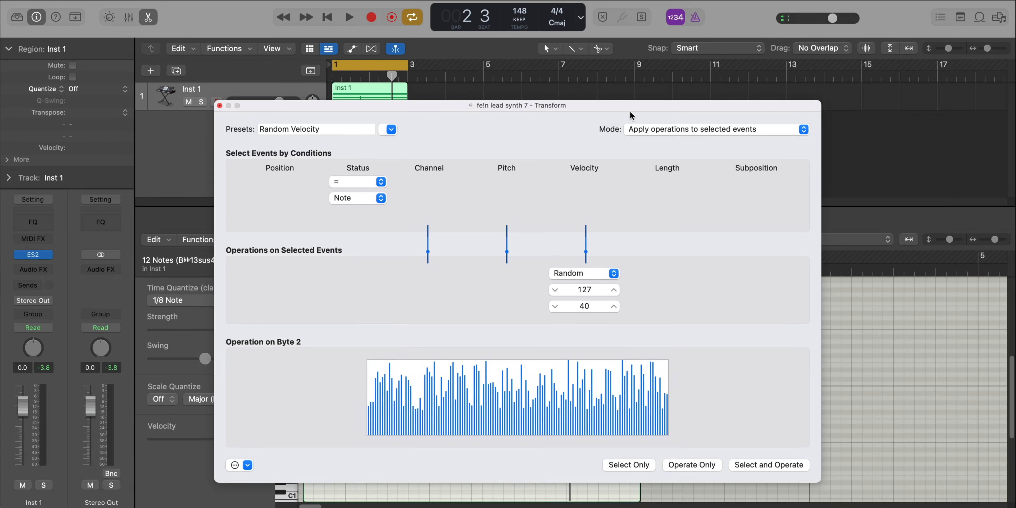
pyautogui.moveTo(562, 112); pyautogui.dragTo(544, 66)
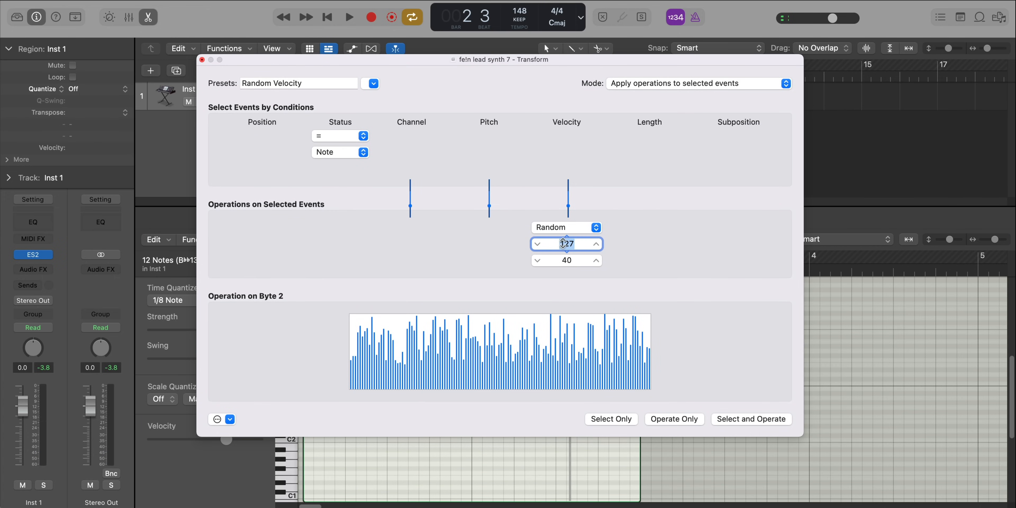
pyautogui.press('Tab')
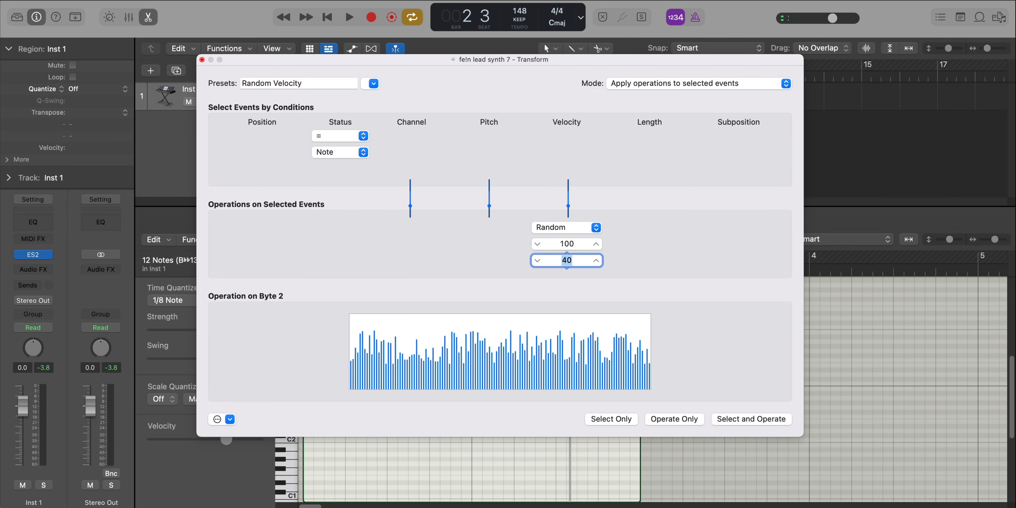
pyautogui.write('80')
pyautogui.press('Return')
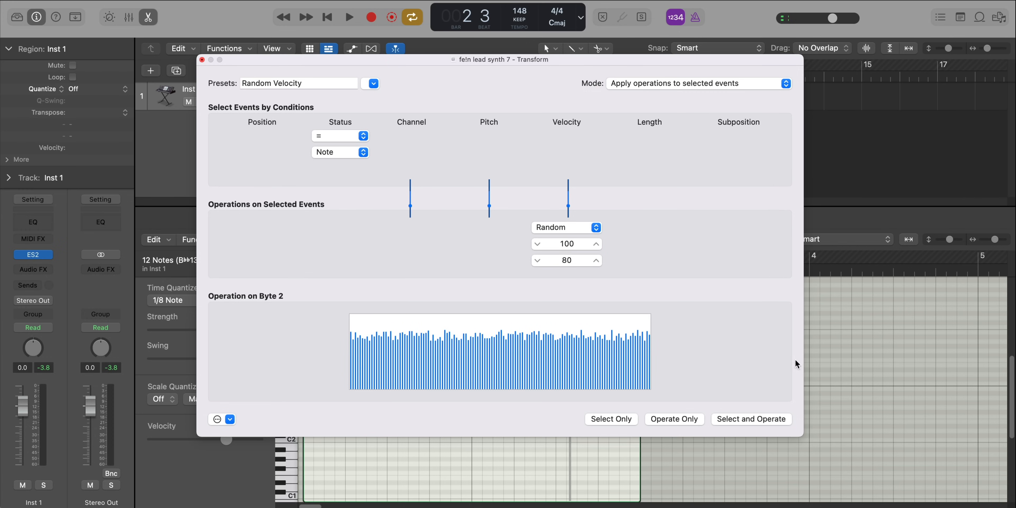
pyautogui.click(764, 423)
pyautogui.click(202, 60)
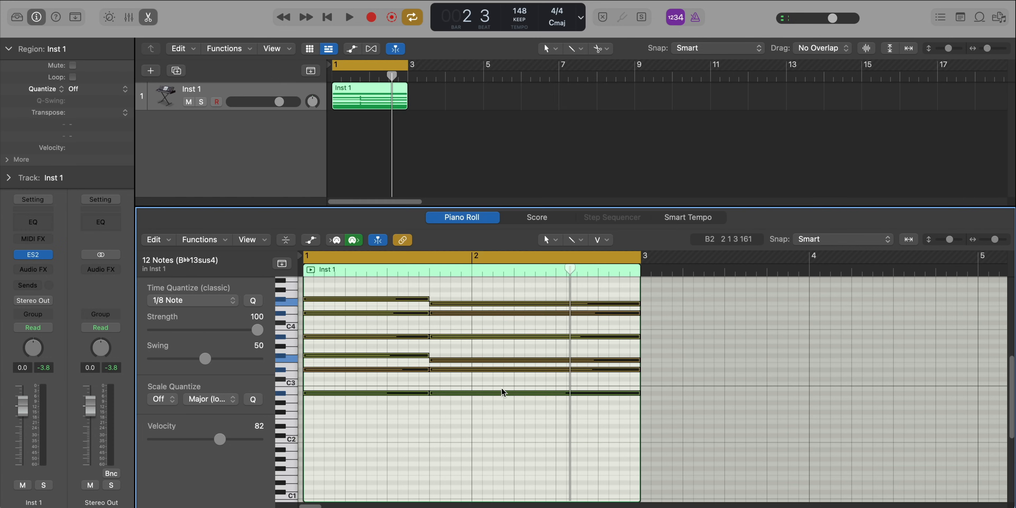
pyautogui.press('space')
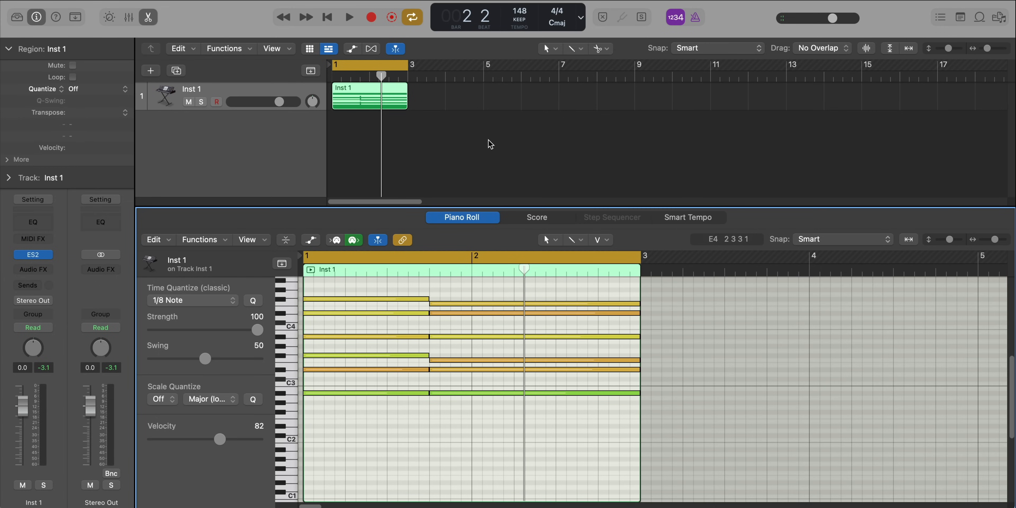
# Show the region's automation lane in an enlarged piano roll and set it to Pitch Bend.
pyautogui.click(310, 240)
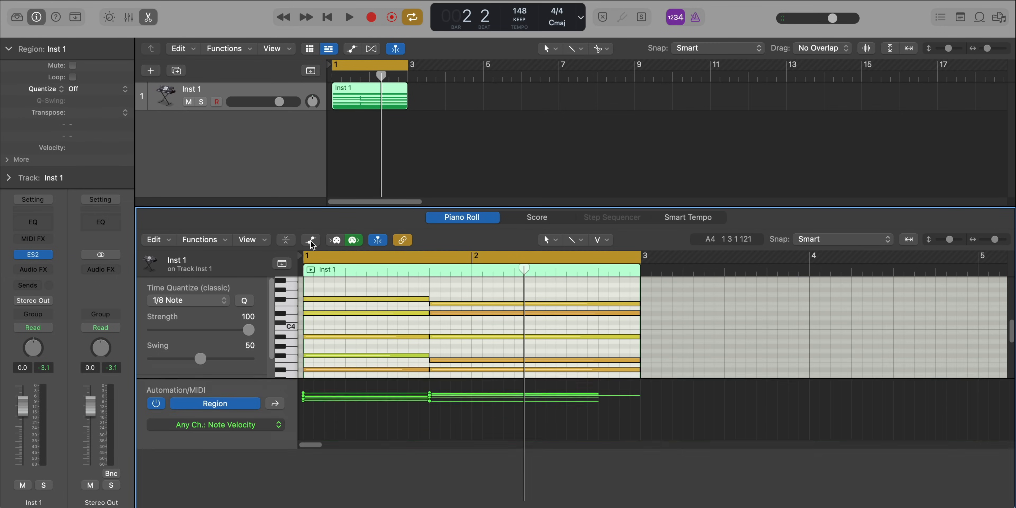
pyautogui.moveTo(409, 206); pyautogui.dragTo(409, 164)
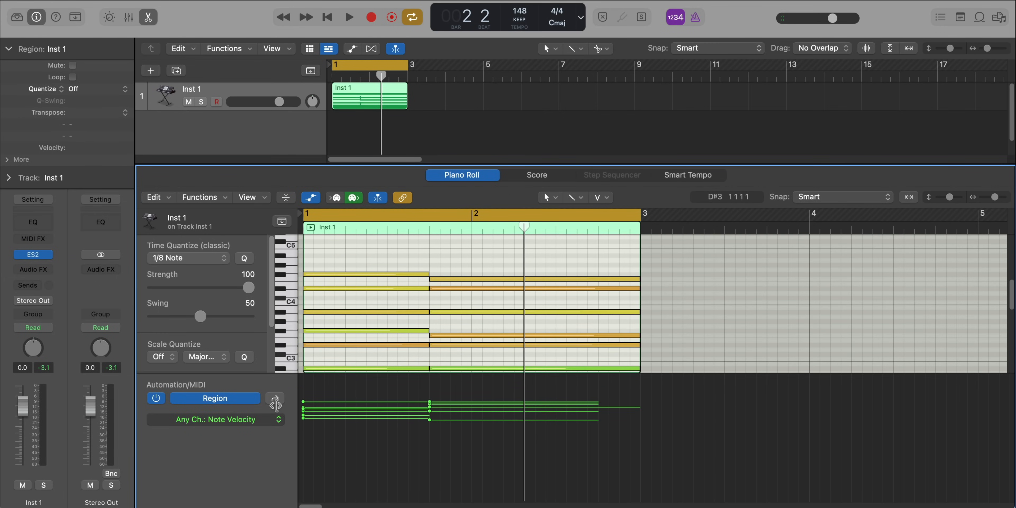
pyautogui.click(225, 422)
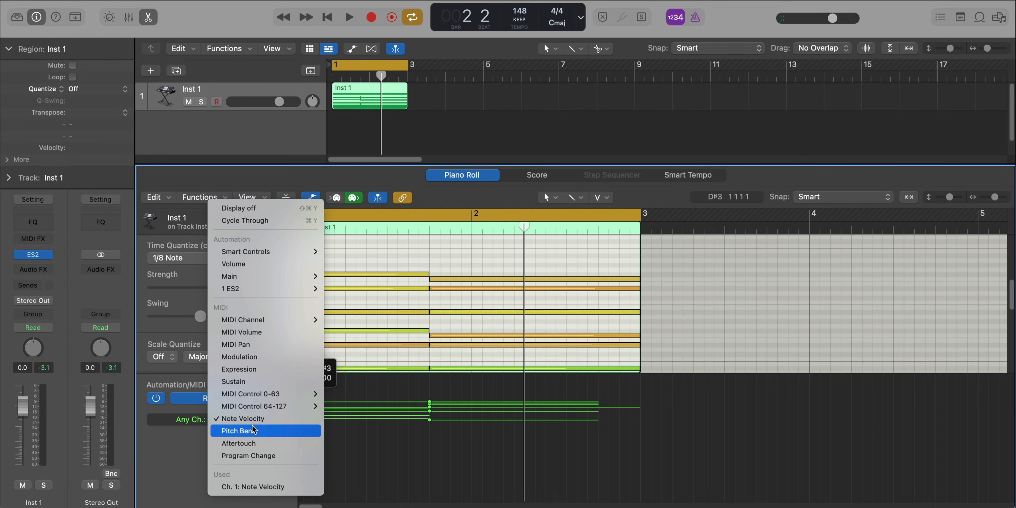
pyautogui.click(248, 430)
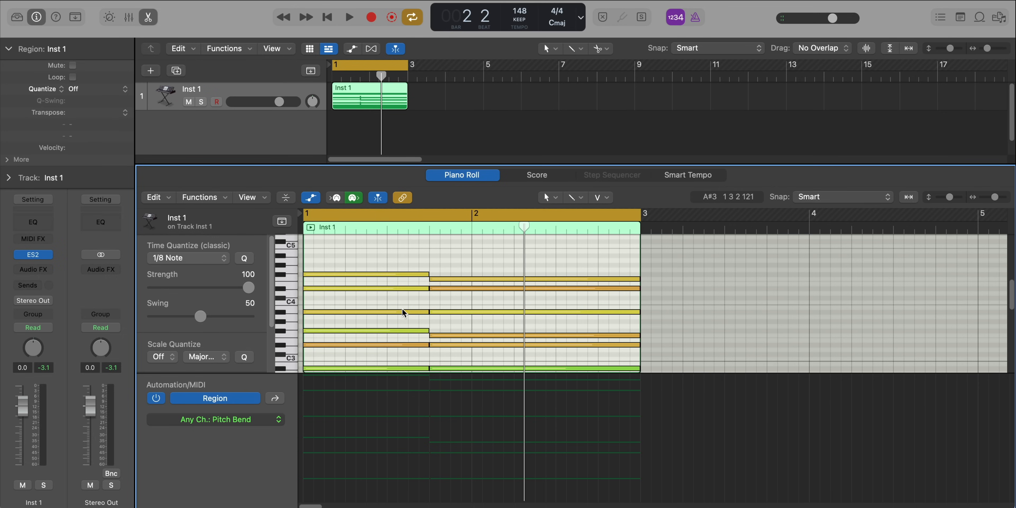
# Add pitch bend points at 0 half a beat before the second chord and at the chord's start.
pyautogui.press('space')
pyautogui.press('space')
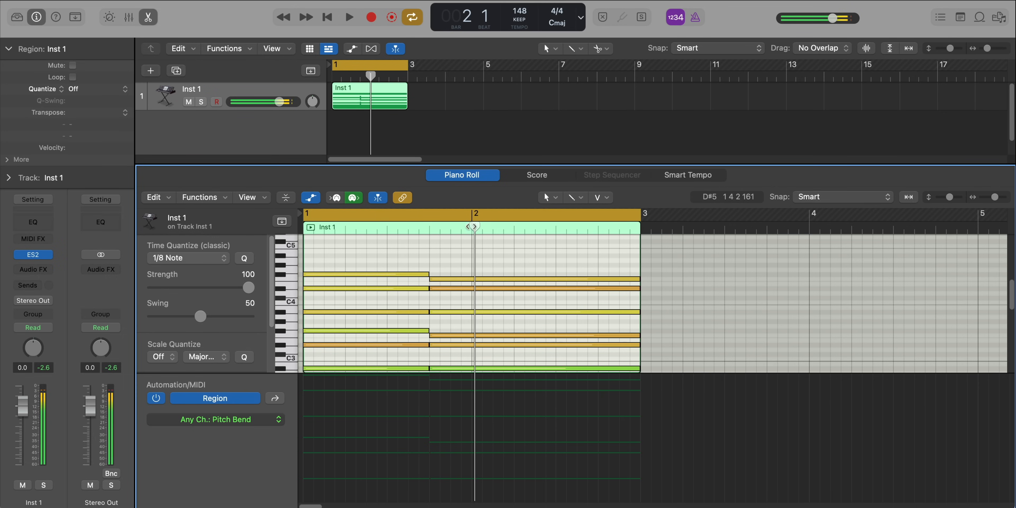
pyautogui.moveTo(475, 225); pyautogui.dragTo(408, 225)
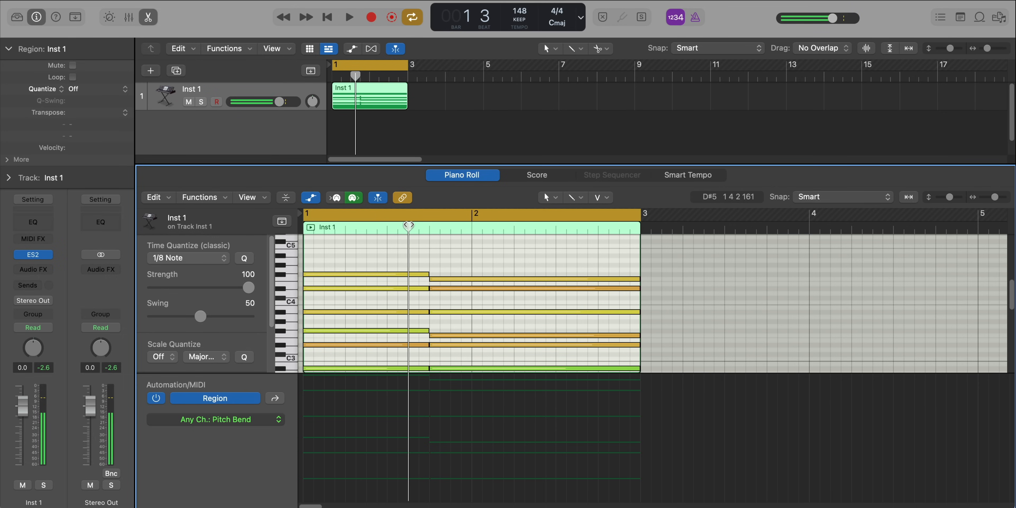
pyautogui.click(408, 438)
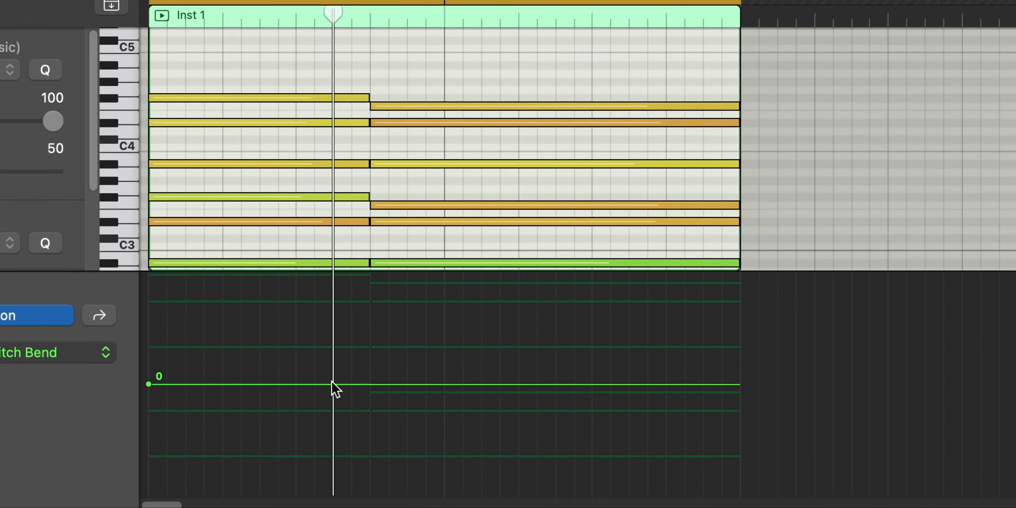
pyautogui.press('super+Right')
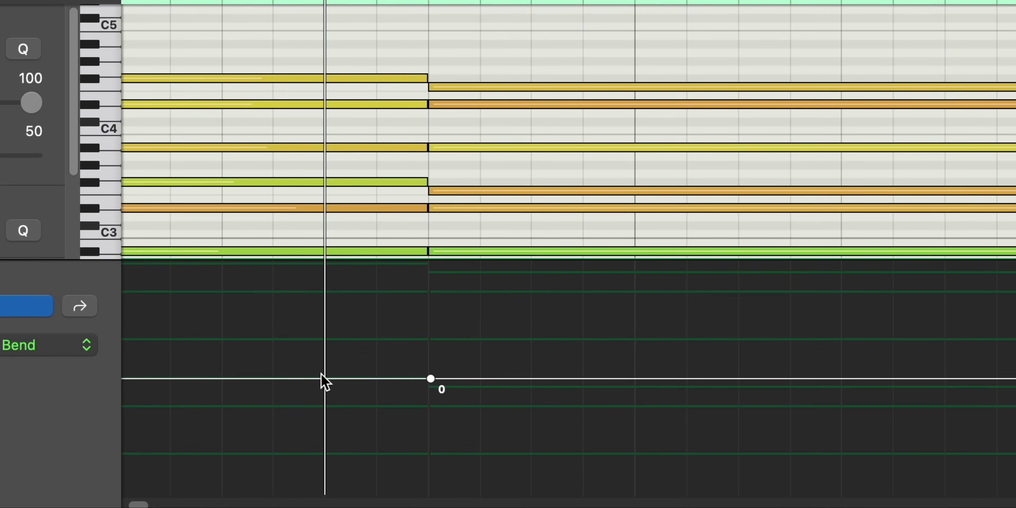
pyautogui.press('super+Right')
pyautogui.press('super+Right')
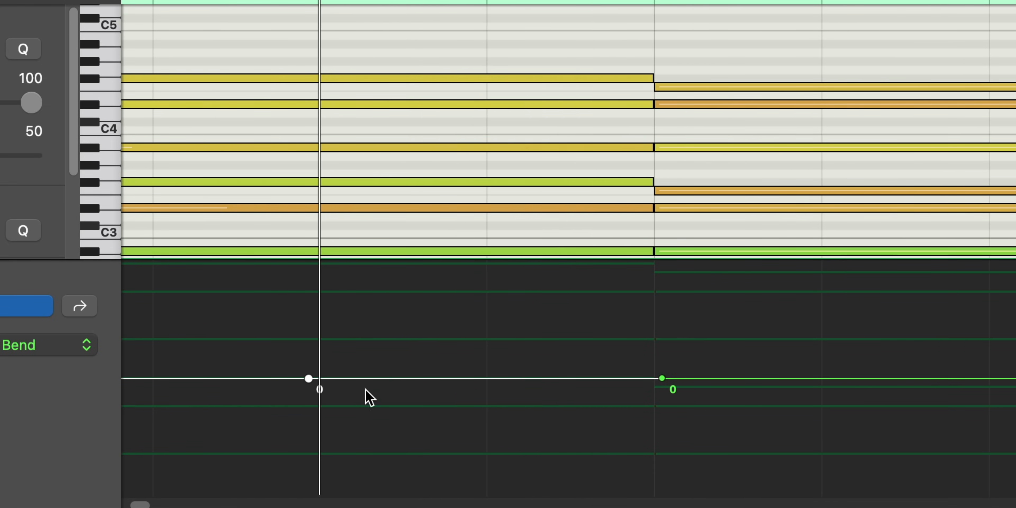
# Ramp the pitch bend from 0 down to -64 at the second chord's start, return it to 0 there, and play it.
pyautogui.moveTo(309, 378); pyautogui.dragTo(320, 379)
pyautogui.moveTo(646, 378); pyautogui.dragTo(655, 492)
pyautogui.moveTo(662, 377); pyautogui.dragTo(655, 378)
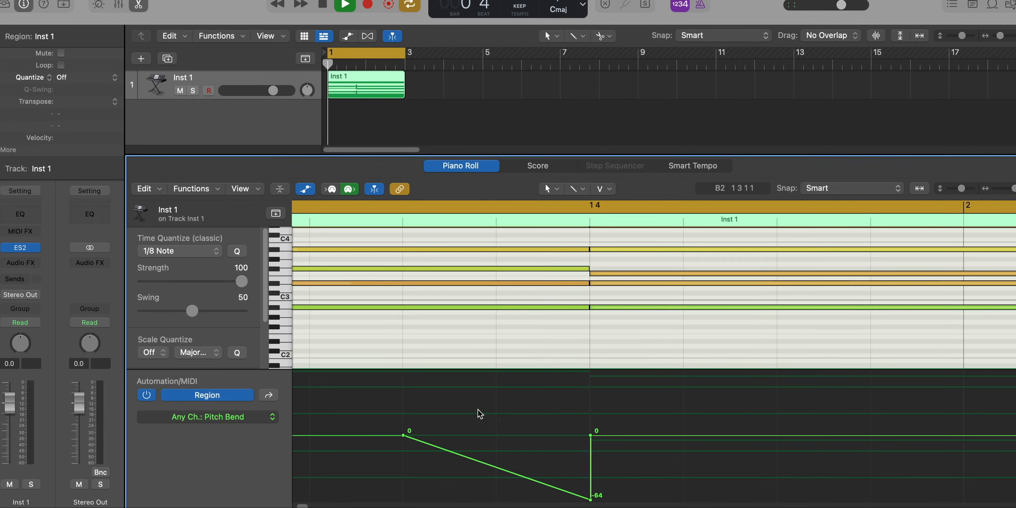
pyautogui.press('space')
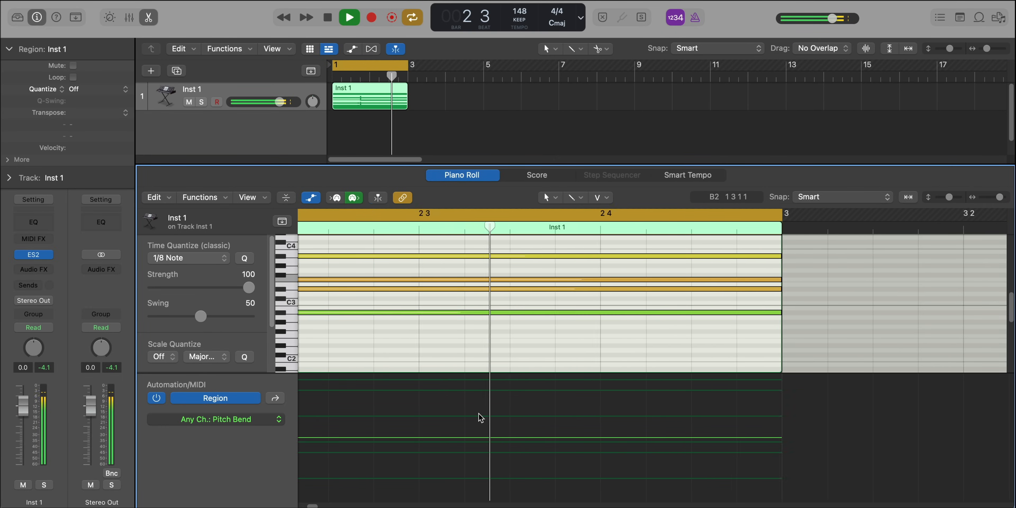
pyautogui.press('space')
# Ramp the pitch bend from 0 up to 63 over the last half beat of the region and play the loop.
pyautogui.click(640, 227)
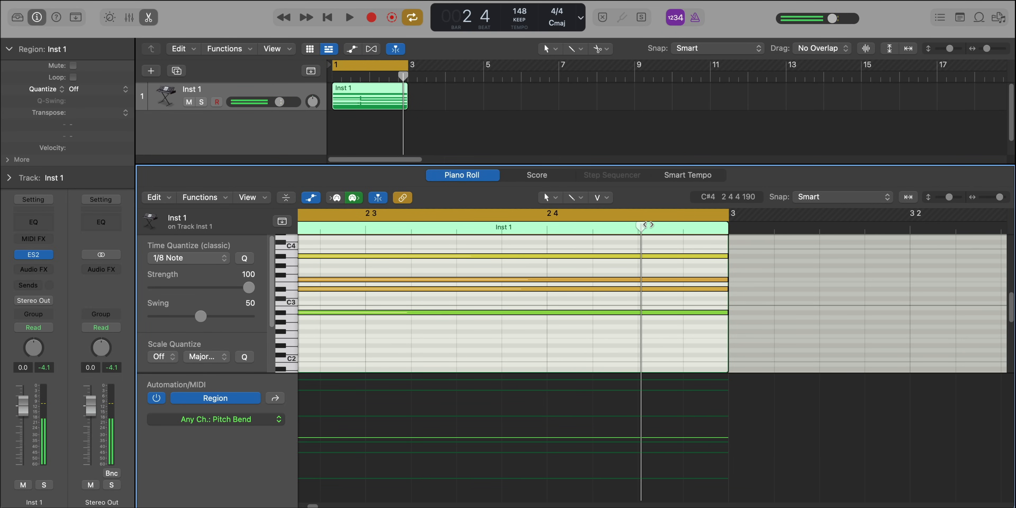
pyautogui.moveTo(641, 226); pyautogui.dragTo(637, 227)
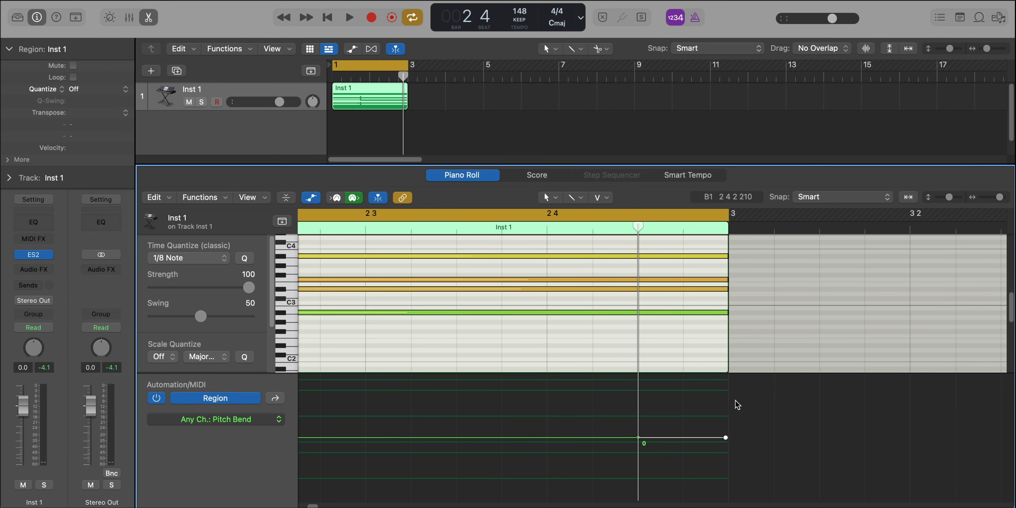
pyautogui.moveTo(725, 437); pyautogui.dragTo(725, 393)
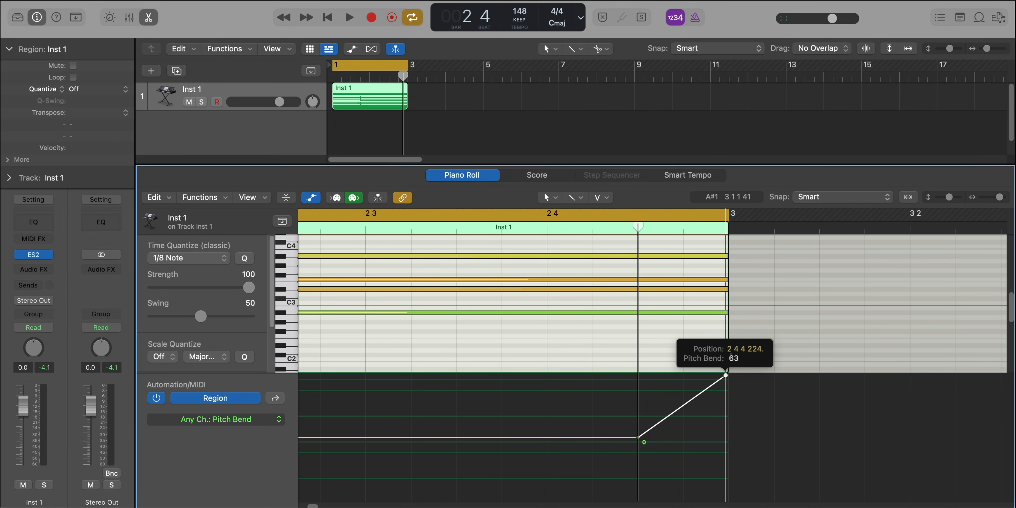
pyautogui.press('space')
pyautogui.scroll(-5, 704, 376)
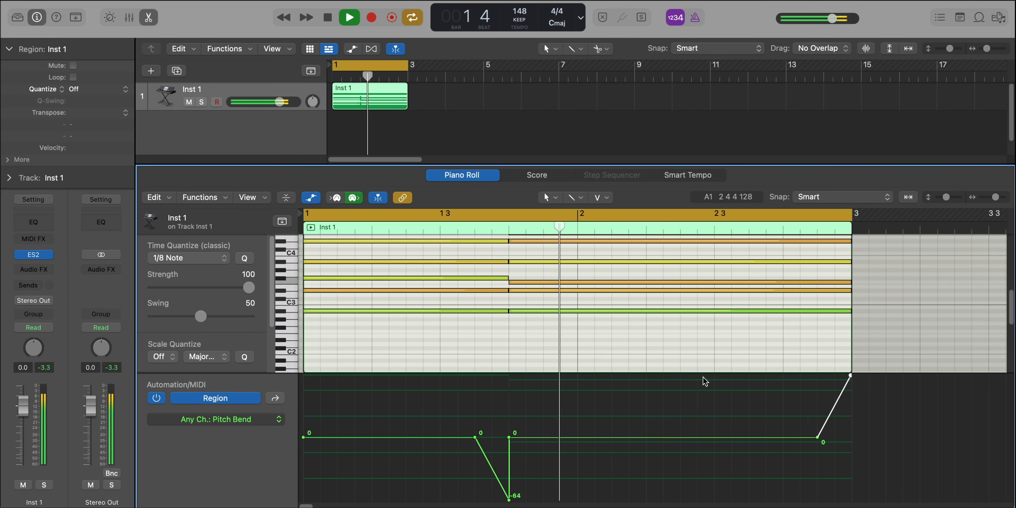
pyautogui.scroll(-2, 705, 382)
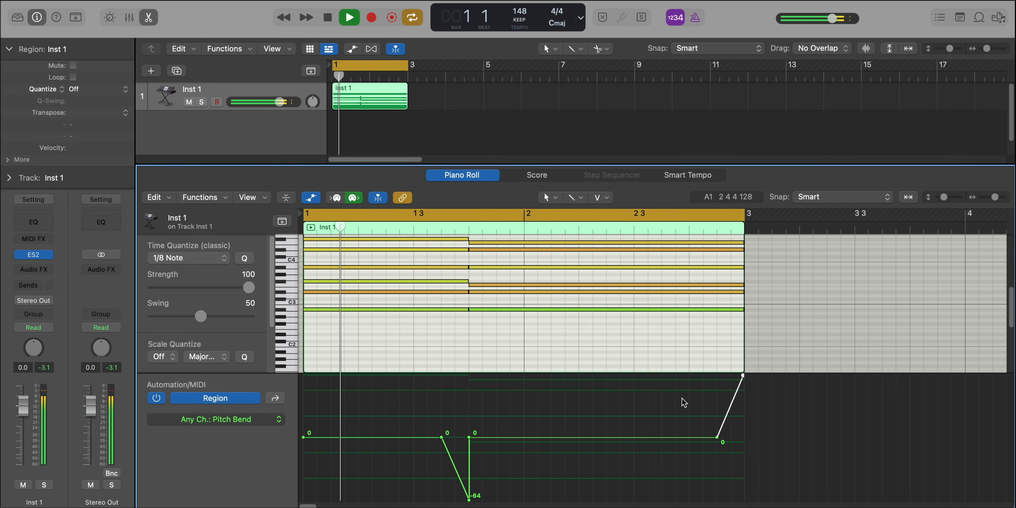
# Open the ES2 synthesizer and raise its Analog amount slightly.
pyautogui.press('super+Up')
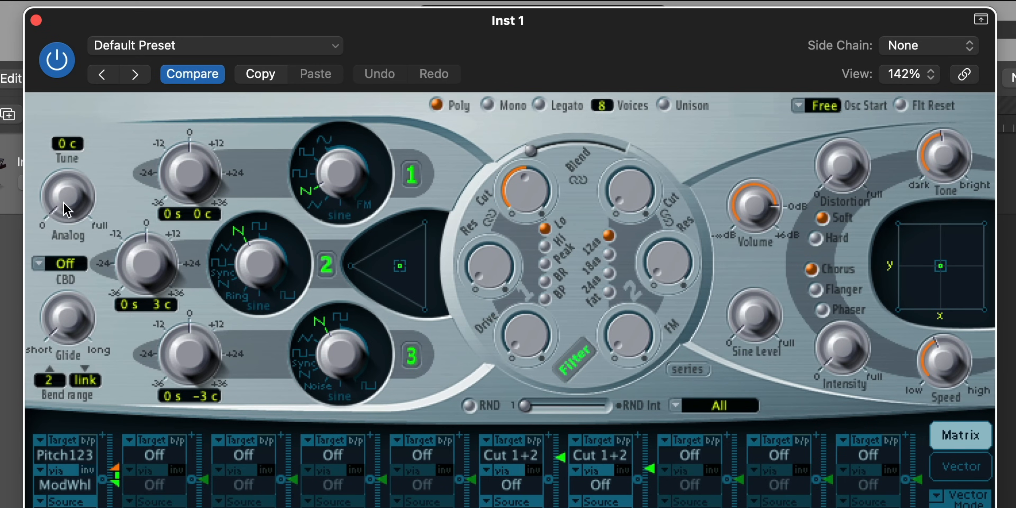
pyautogui.moveTo(209, 123); pyautogui.dragTo(211, 98)
pyautogui.moveTo(61, 156); pyautogui.dragTo(58, 118)
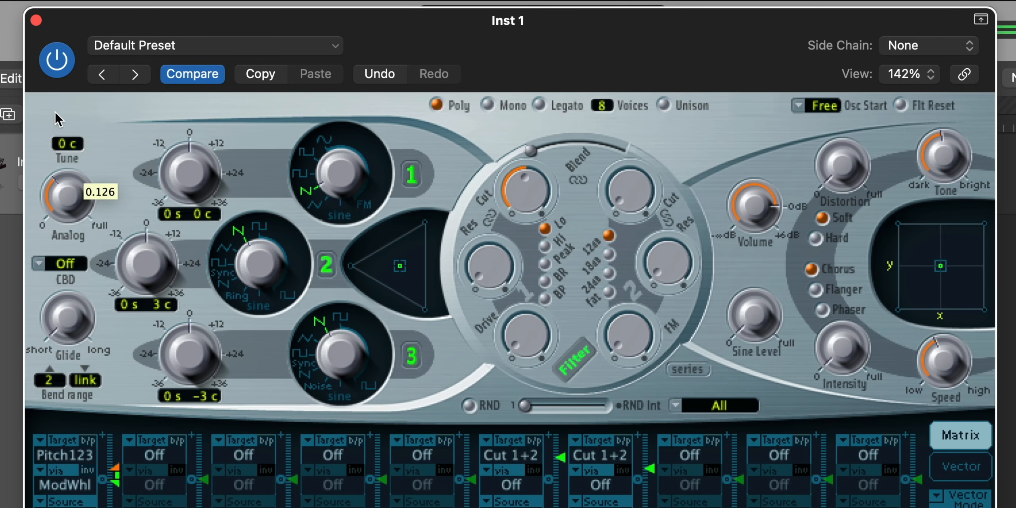
pyautogui.moveTo(57, 175); pyautogui.dragTo(58, 192)
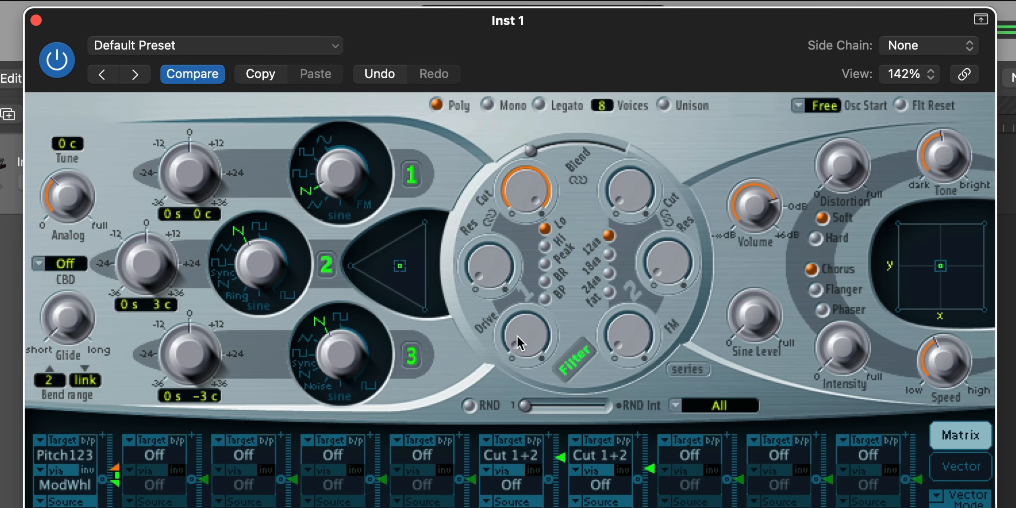
# Adjust the first filter's Drive and the chorus Intensity in the ES2.
pyautogui.moveTo(513, 327); pyautogui.dragTo(514, 324)
pyautogui.moveTo(828, 330); pyautogui.dragTo(827, 328)
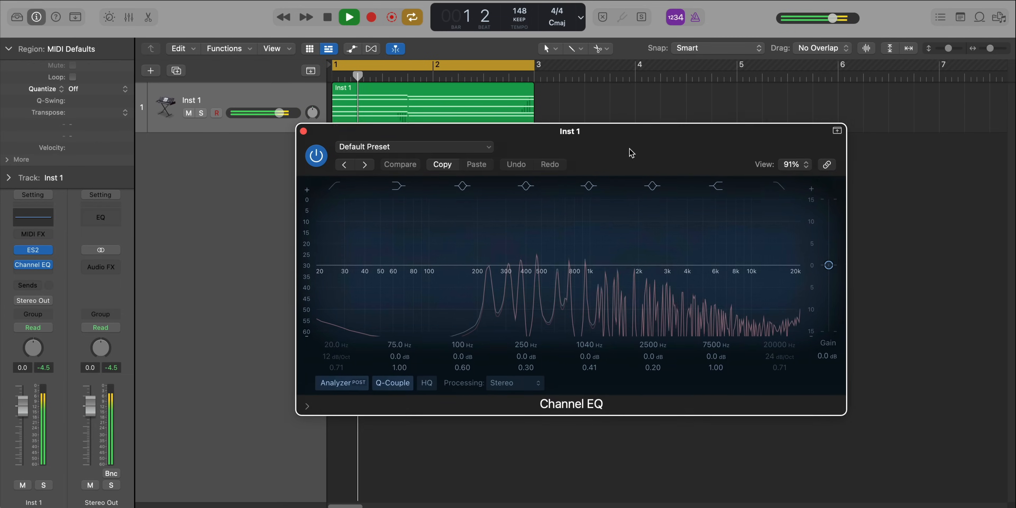
# Enable the low cut band in the lead's Channel EQ, raise its frequency, and boost the 2500 Hz band while shifting it higher.
pyautogui.moveTo(628, 152); pyautogui.dragTo(583, 146)
pyautogui.click(287, 180)
pyautogui.moveTo(284, 297); pyautogui.dragTo(460, 288)
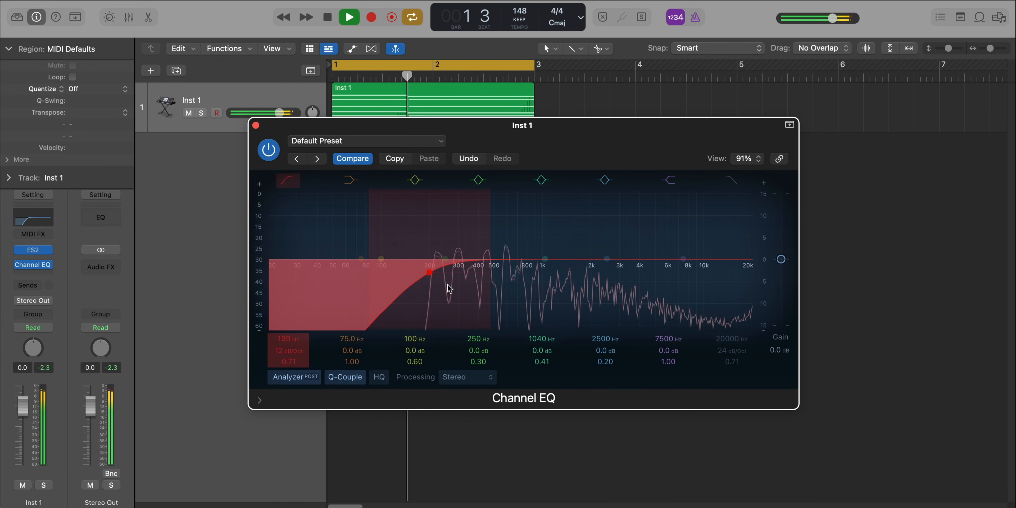
pyautogui.moveTo(607, 259); pyautogui.dragTo(689, 250)
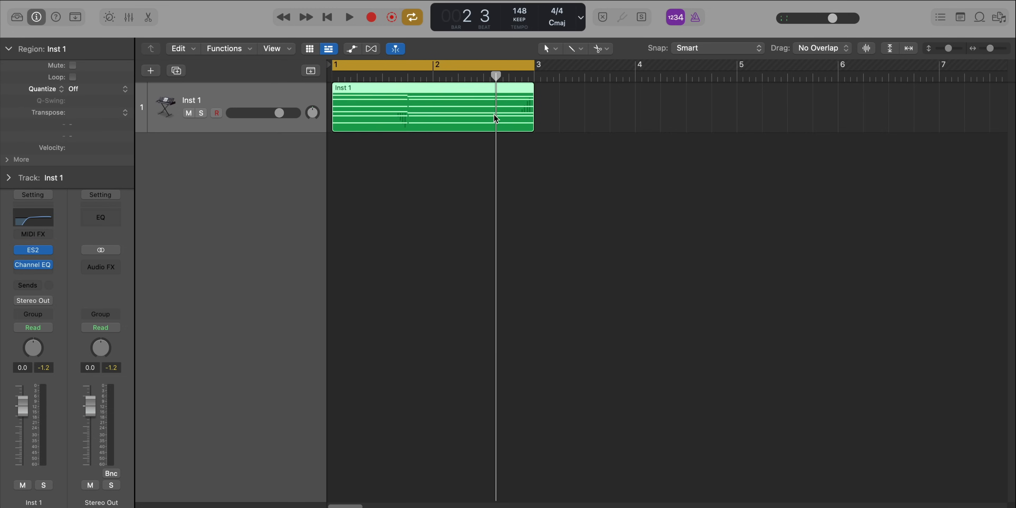
# Repeat the Inst 1 region twice and set the cycle range to bars 5 to 7 over the last copy.
pyautogui.press('super+r')
pyautogui.press('super+r')
pyautogui.press('super+Left')
pyautogui.press('super+Left')
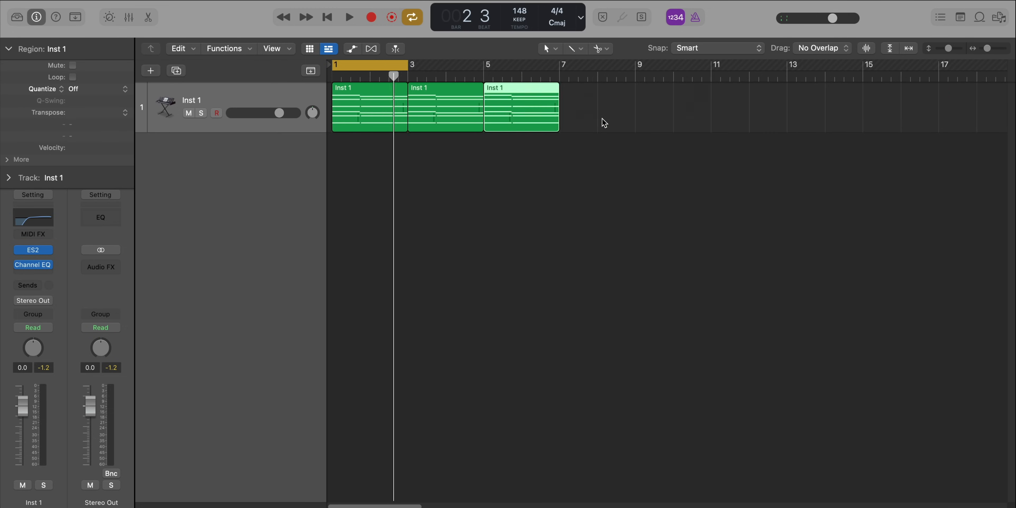
pyautogui.press('super+Left')
pyautogui.moveTo(413, 68); pyautogui.dragTo(453, 67)
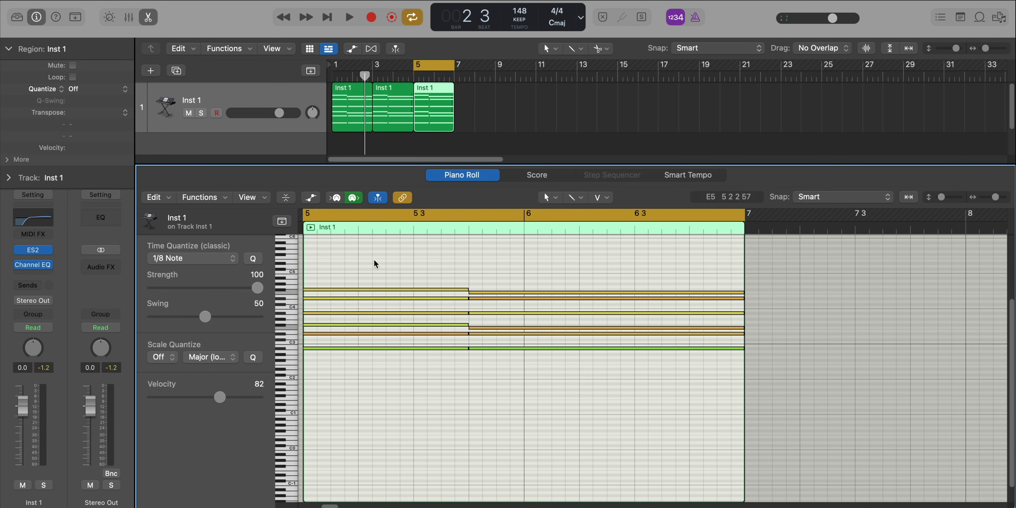
# Select all notes in the Inst 1 region at bar 5 and transpose them down several semitones.
pyautogui.moveTo(375, 261); pyautogui.dragTo(615, 384)
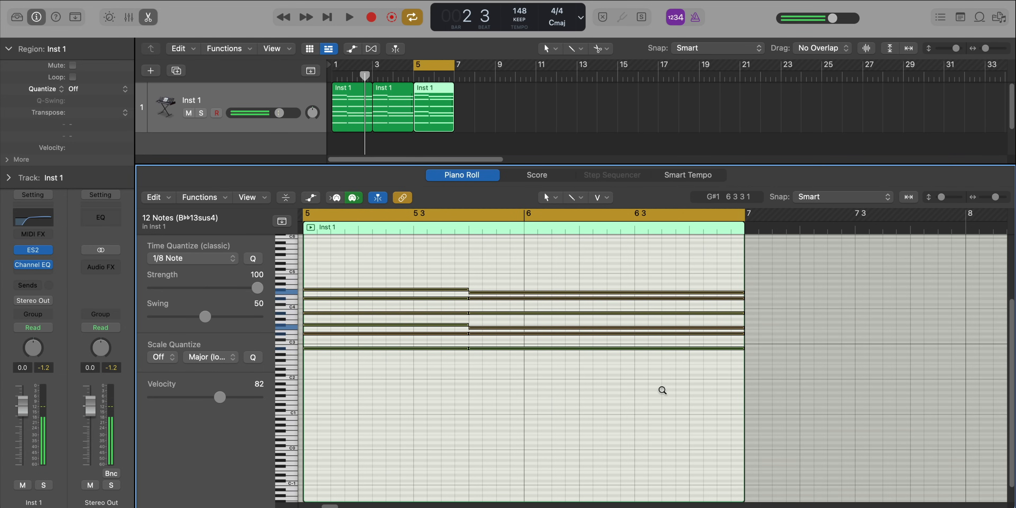
pyautogui.keyDown('ctrl'); pyautogui.keyDown('alt'); pyautogui.click(662, 390); pyautogui.keyUp('alt'); pyautogui.keyUp('ctrl')
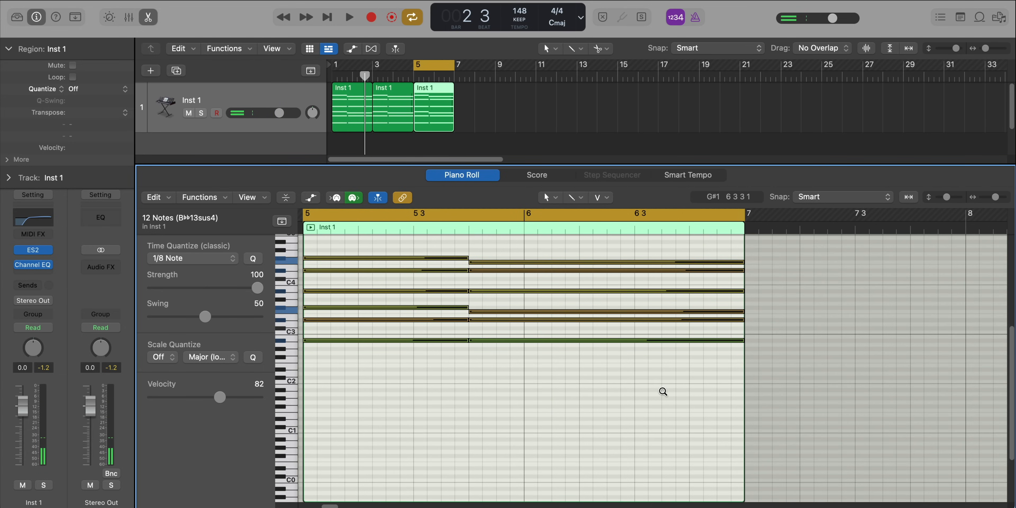
pyautogui.hotkey('alt', 'Down')
pyautogui.hotkey('alt', 'Down')
pyautogui.hotkey('alt', 'Down')
pyautogui.hotkey('alt', 'Down')
pyautogui.hotkey('alt', 'Down')
pyautogui.hotkey('alt', 'Down')
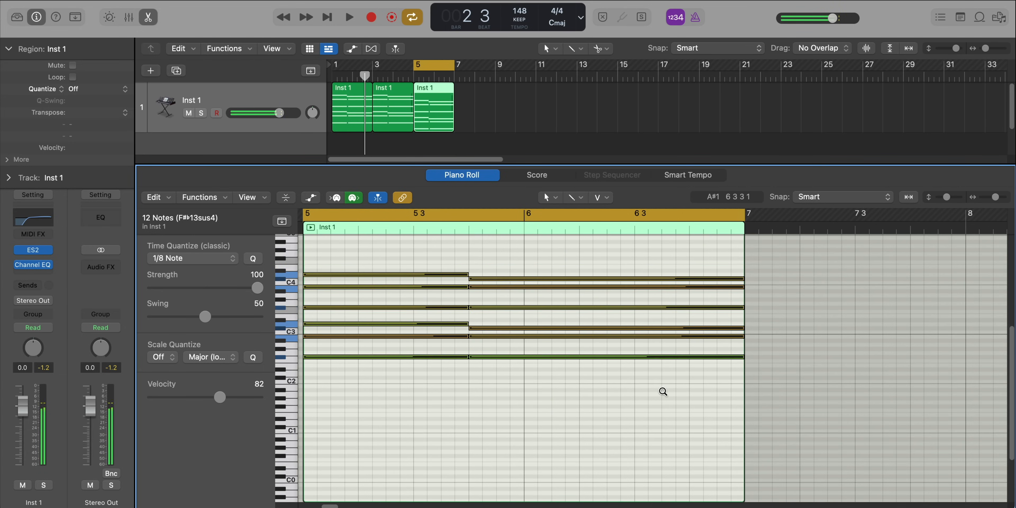
pyautogui.hotkey('alt', 'Down')
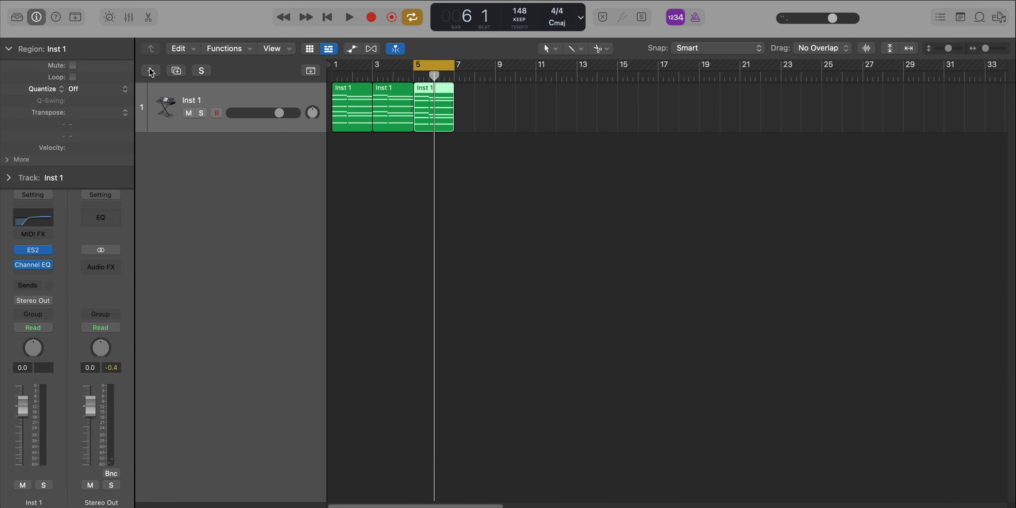
# Create a second software instrument track and load Retro Synth on it.
pyautogui.press('alt+super+n')
pyautogui.press('Return')
pyautogui.click(33, 254)
pyautogui.moveTo(84, 295)
pyautogui.click(156, 291)
# Load the Classic Analog Bass preset from the Synth Bass category and close the synth.
pyautogui.moveTo(599, 136); pyautogui.dragTo(488, 16)
pyautogui.click(355, 35)
pyautogui.moveTo(310, 492)
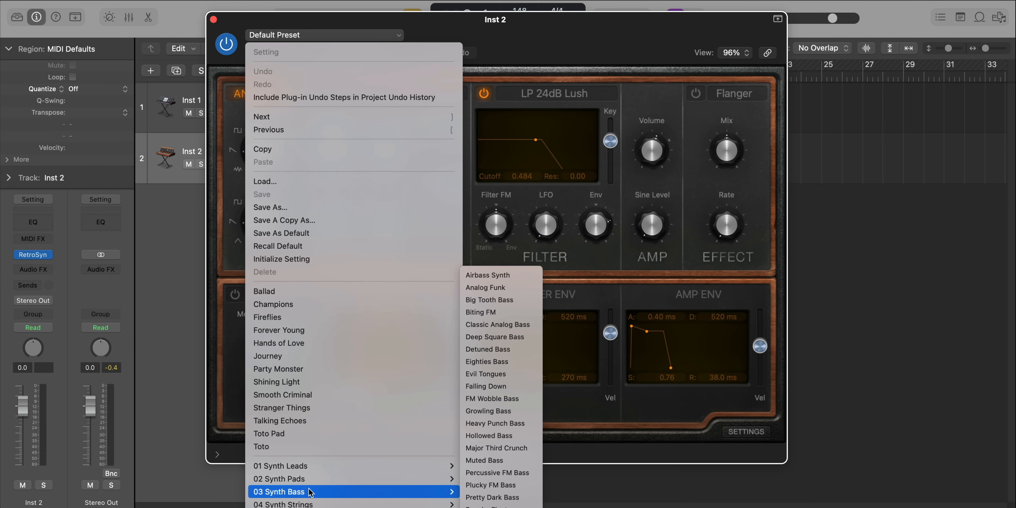
pyautogui.click(493, 324)
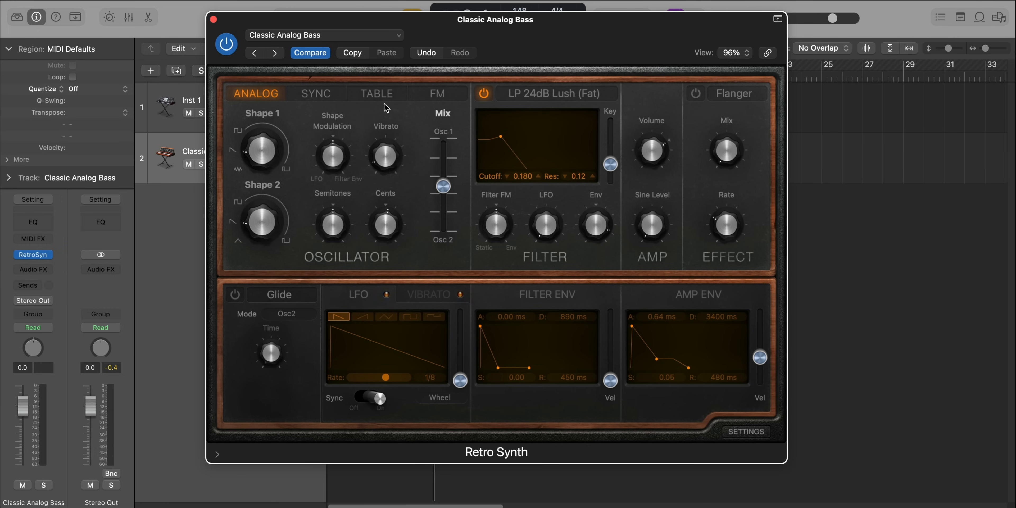
pyautogui.click(213, 20)
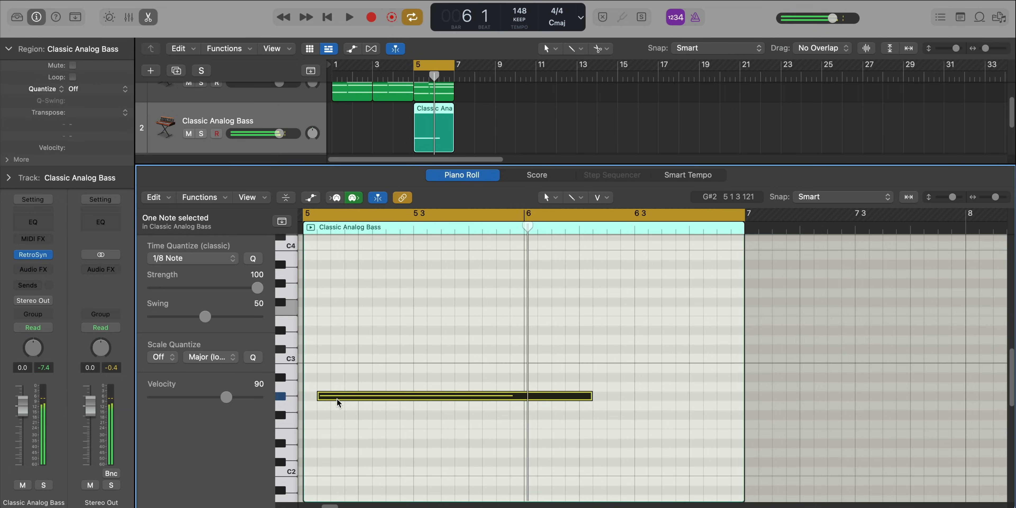
# Move the G#2 bass note to the start of bar 5 and shorten it to about one and a half beats.
pyautogui.moveTo(337, 401); pyautogui.dragTo(324, 403)
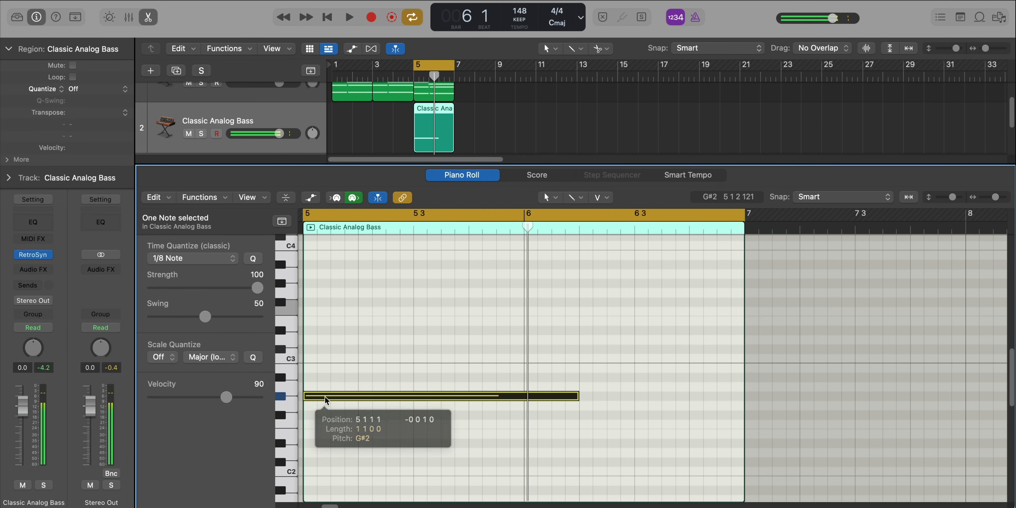
pyautogui.press('space')
pyautogui.press('space')
pyautogui.moveTo(576, 395); pyautogui.dragTo(385, 412)
pyautogui.press('space')
# Add a second bass note of about one and a half beats directly after the first and raise it to B2.
pyautogui.keyDown('super'); pyautogui.click(393, 377); pyautogui.keyUp('super')
pyautogui.press('space')
pyautogui.press('space')
pyautogui.press('space')
pyautogui.moveTo(452, 380); pyautogui.dragTo(452, 371)
pyautogui.press('space')
pyautogui.press('space')
# Add an A#2 bass note on beat 4 of bar 5, extend it to bar 7, and play the loop.
pyautogui.keyDown('super'); pyautogui.click(473, 376); pyautogui.keyUp('super')
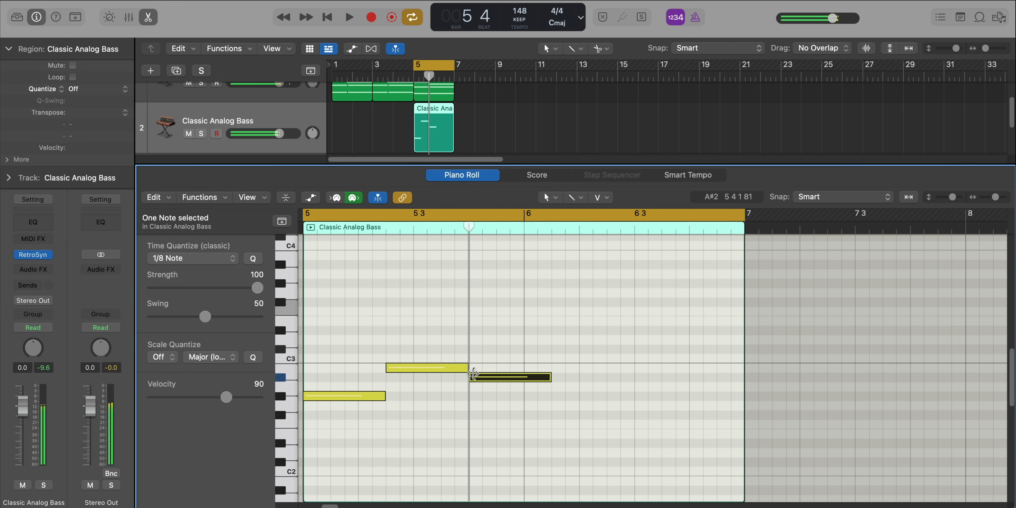
pyautogui.moveTo(549, 376); pyautogui.dragTo(743, 378)
pyautogui.press('space')
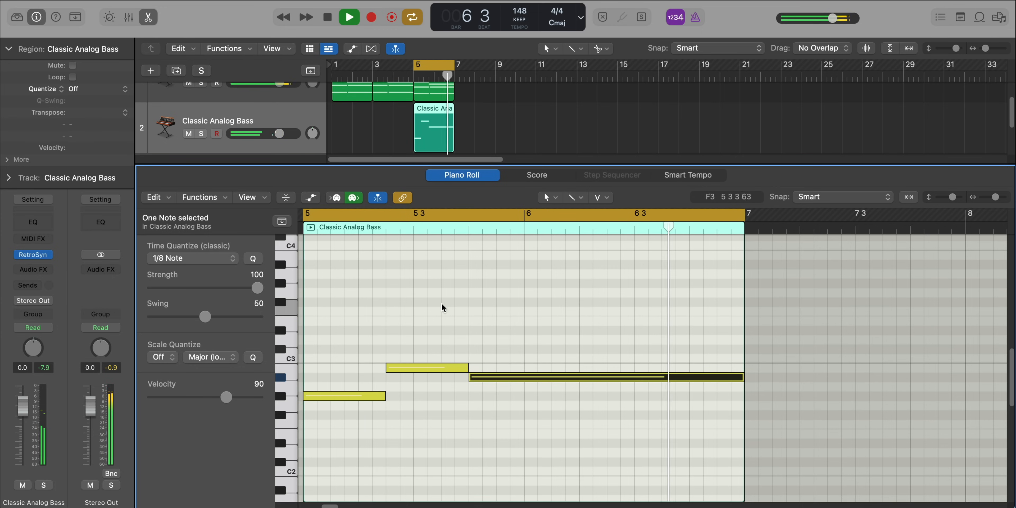
pyautogui.press('space')
pyautogui.scroll(3, 421, 247)
pyautogui.press('space')
pyautogui.press('space')
pyautogui.scroll(2, 440, 106)
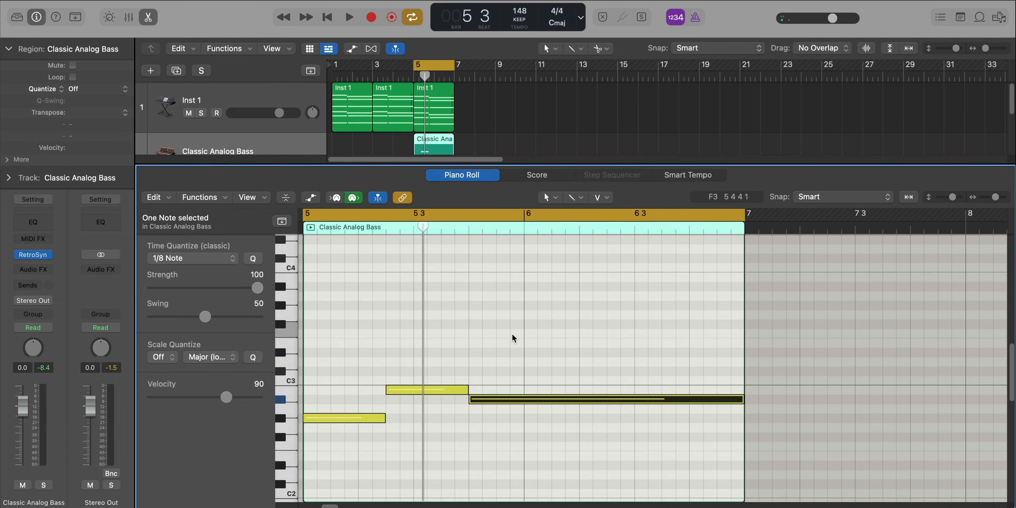
pyautogui.scroll(-1, 515, 343)
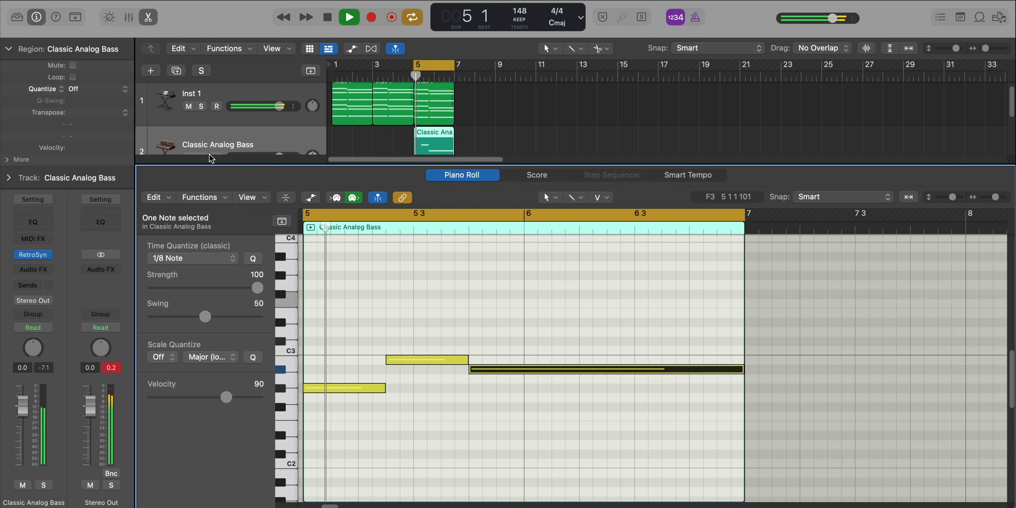
# Solo the Classic Analog Bass track, transpose all three notes down an octave, and play them.
pyautogui.click(201, 104)
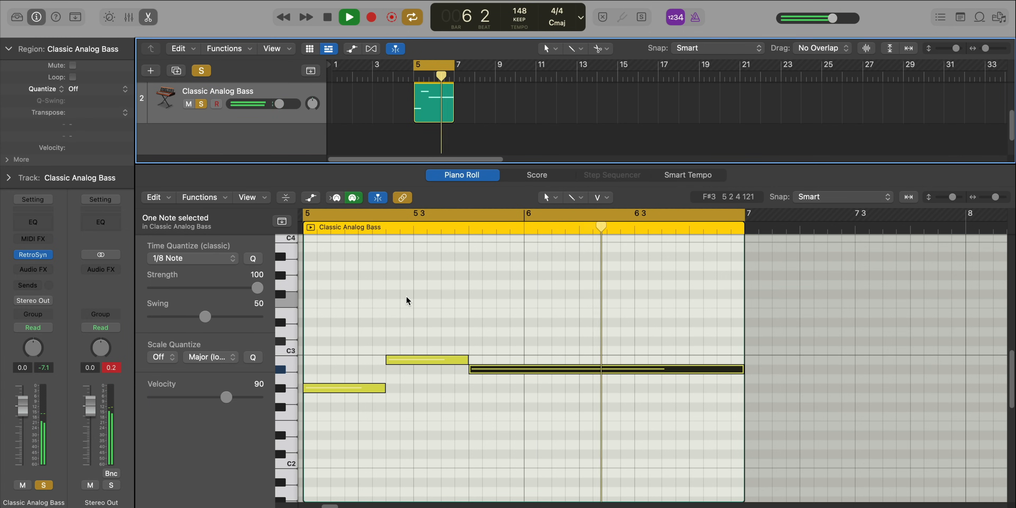
pyautogui.press('space')
pyautogui.click(412, 321)
pyautogui.press('super+a')
pyautogui.hotkey('alt', 'shift', 'Down')
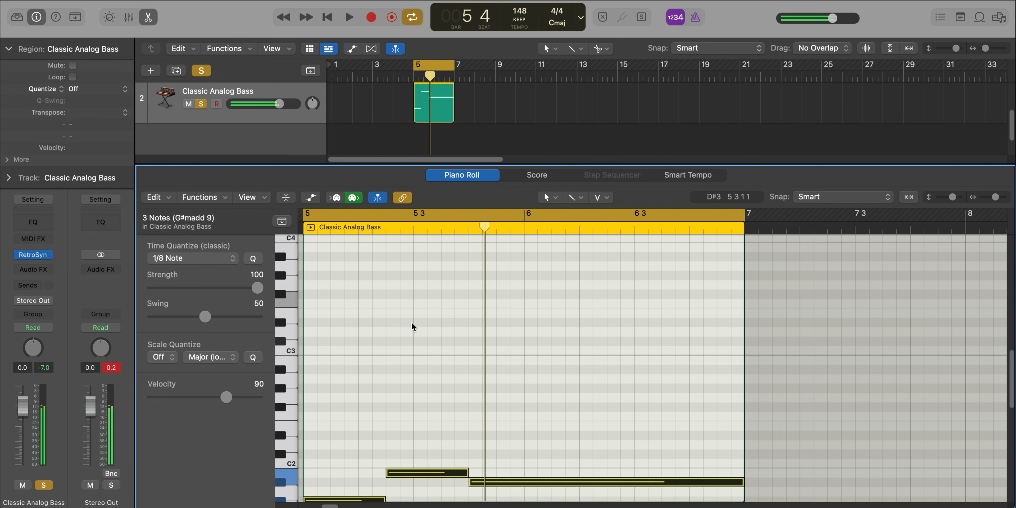
pyautogui.scroll(-3, 414, 331)
pyautogui.hotkey('shift', 'space')
pyautogui.scroll(-1, 425, 353)
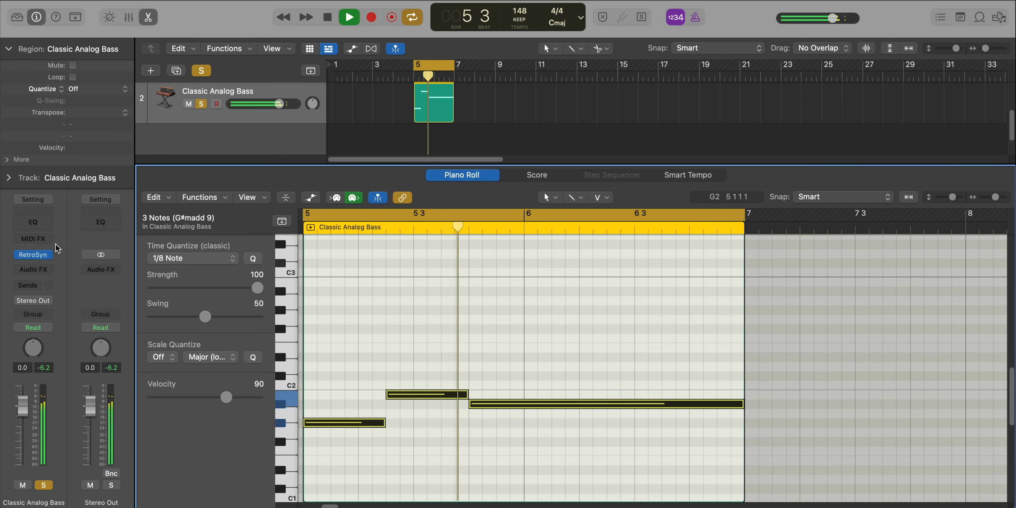
# Set the Classic Analog Bass filter cutoff to 0.192 and play the bass soloed together with Inst 1.
pyautogui.click(32, 255)
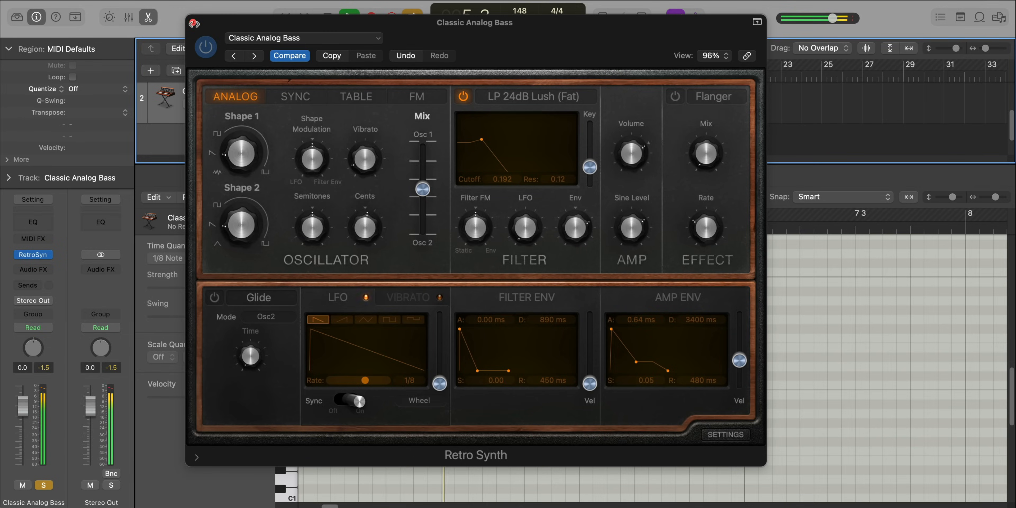
pyautogui.click(193, 23)
pyautogui.press('e')
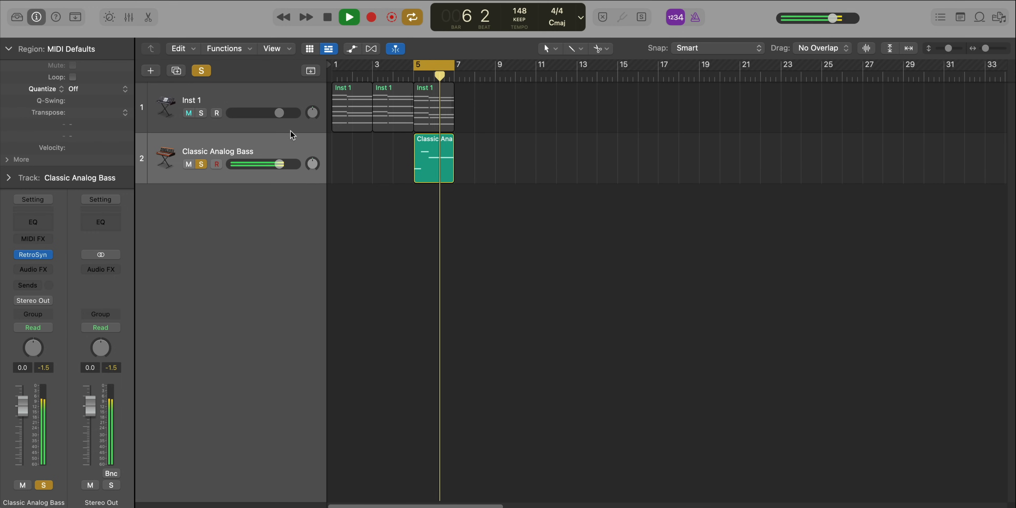
pyautogui.click(201, 113)
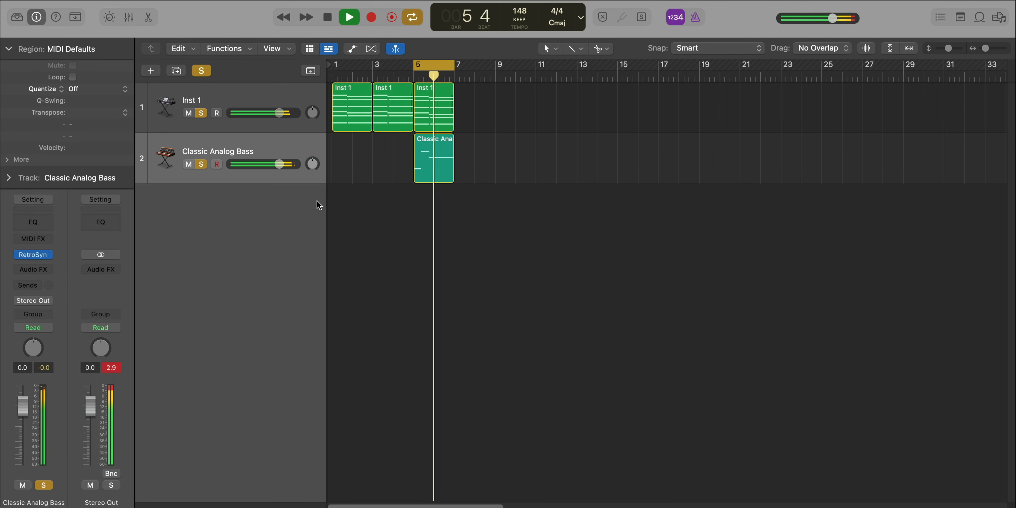
pyautogui.press('space')
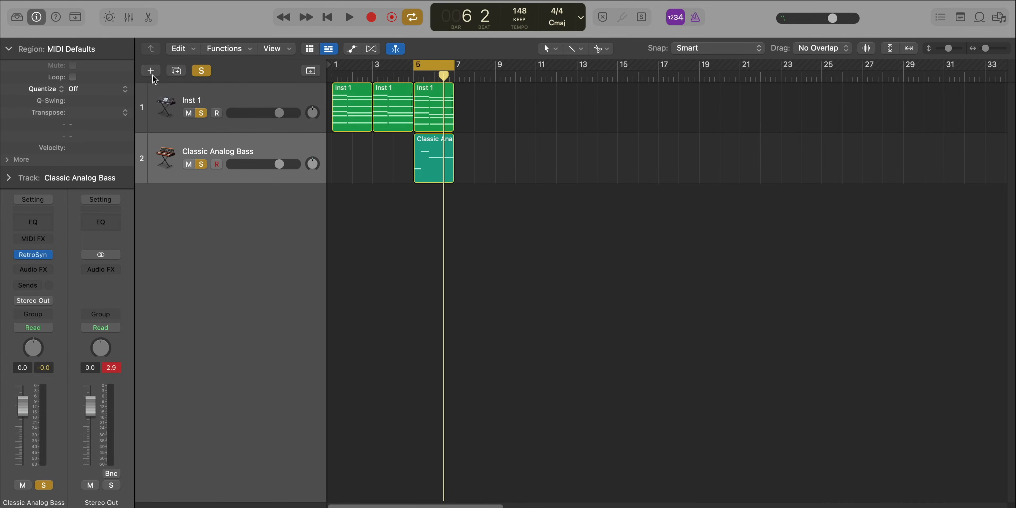
# Create a third software instrument track, keep all three tracks soloed, and load Retro Synth on the new one.
pyautogui.click(150, 71)
pyautogui.press('Return')
pyautogui.click(200, 162)
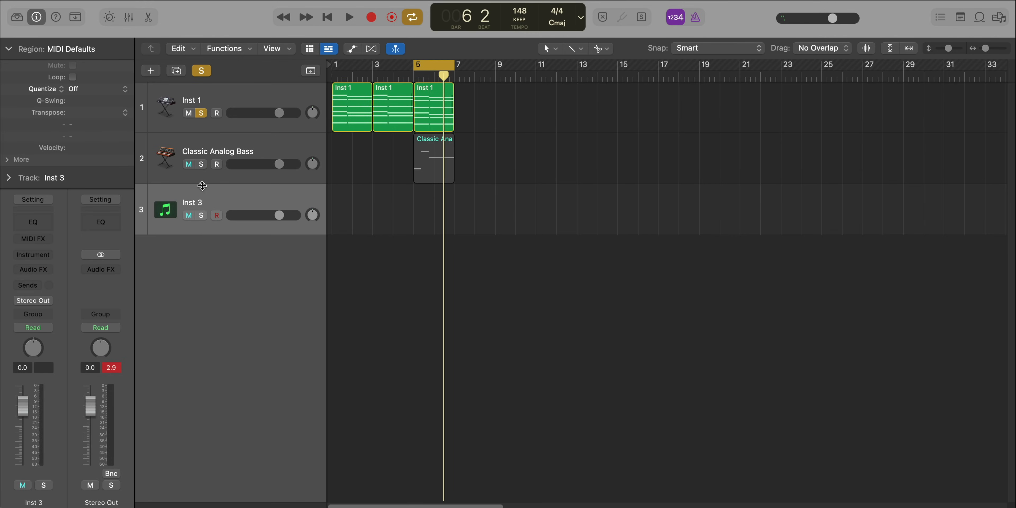
pyautogui.click(201, 164)
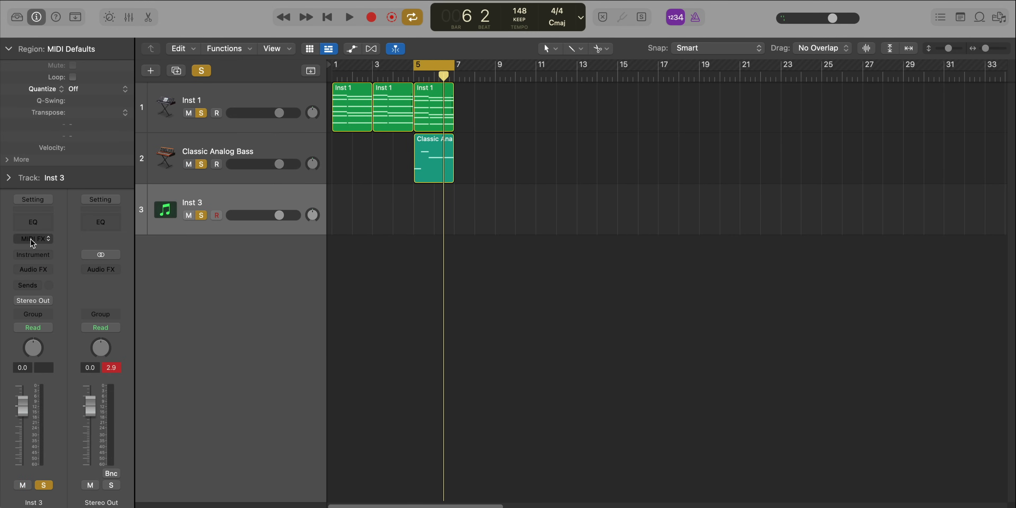
pyautogui.click(32, 255)
pyautogui.moveTo(50, 291)
pyautogui.click(158, 292)
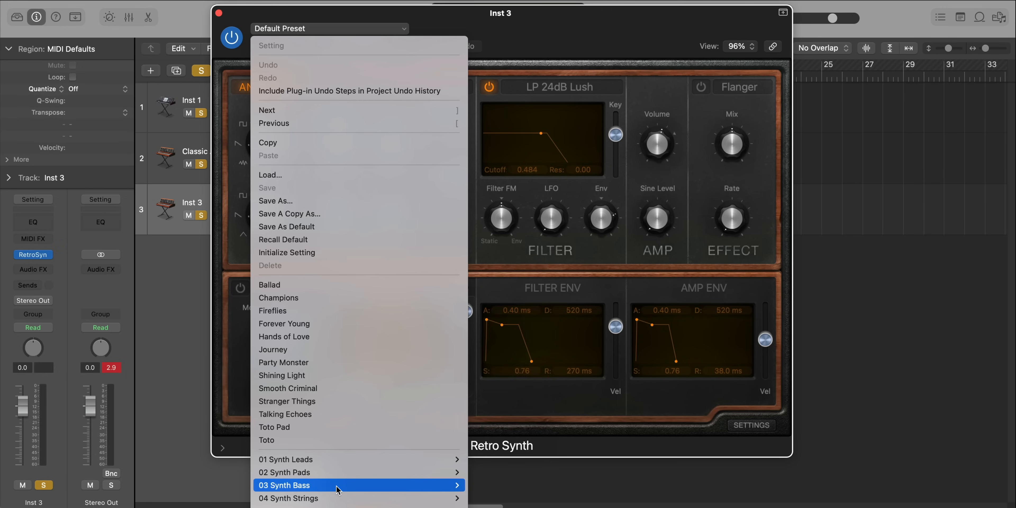
# Load the Detuned Bass preset from the Synth Bass category on the third track and close the synth.
pyautogui.moveTo(337, 486)
pyautogui.click(493, 349)
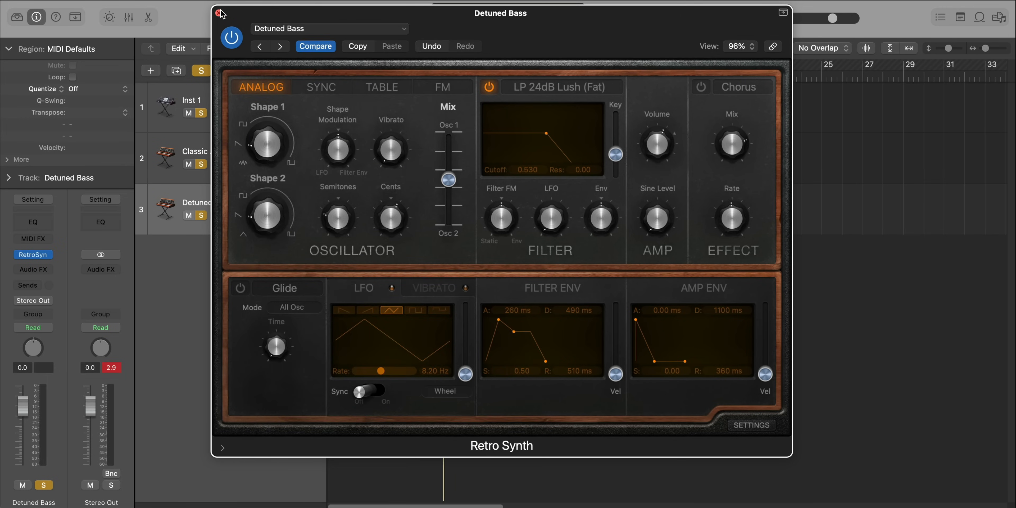
pyautogui.click(219, 13)
# Copy the Classic Analog Bass region to the Detuned Bass track and play that track alone in solo.
pyautogui.moveTo(437, 161); pyautogui.dragTo(436, 212)
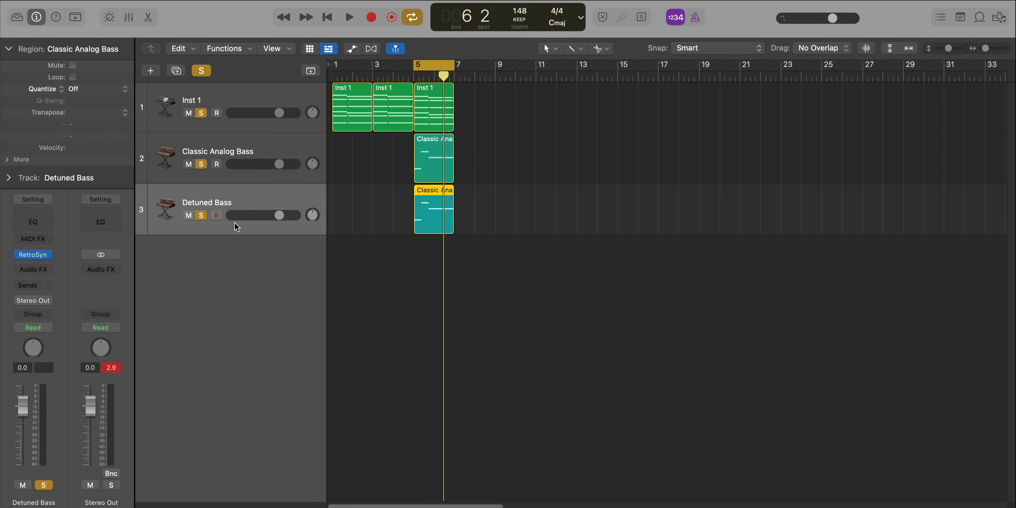
pyautogui.keyDown('alt'); pyautogui.click(201, 214); pyautogui.keyUp('alt')
pyautogui.press('space')
# Open the copied Detuned Bass region in the Piano Roll, transpose all its notes up an octave, and play them.
pyautogui.doubleClick(432, 212)
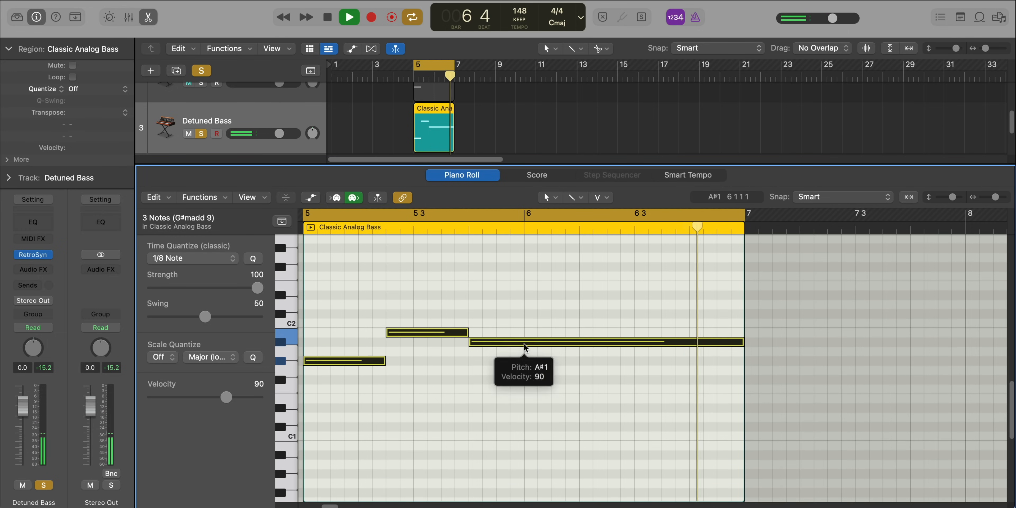
pyautogui.press('space')
pyautogui.click(545, 296)
pyautogui.press('super+a')
pyautogui.hotkey('alt', 'shift', 'Up')
pyautogui.press('space')
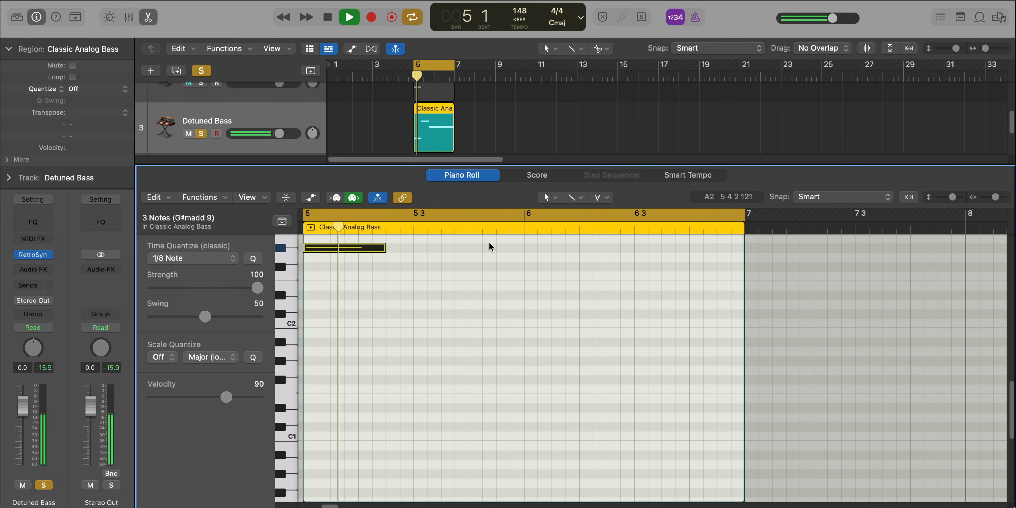
pyautogui.scroll(5, 482, 299)
pyautogui.scroll(1, 462, 327)
# Duplicate the three Detuned Bass notes one octave higher, starting at G#3, and play the layered notes.
pyautogui.press('space')
pyautogui.moveTo(349, 417); pyautogui.dragTo(351, 314)
pyautogui.press('space')
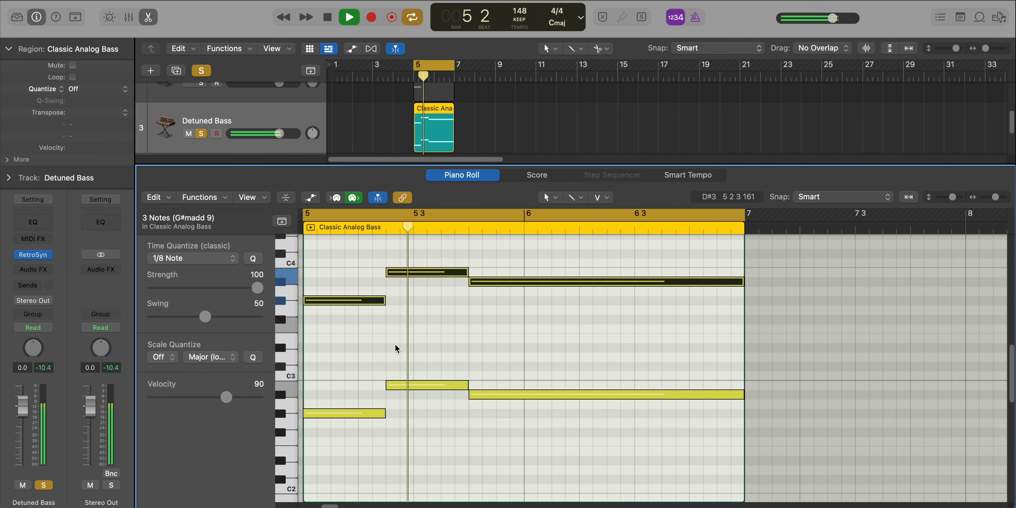
# Set the Detuned Bass amp envelope to 1600 ms decay, 0.56 sustain and 1 ms release, and turn on its Chorus.
pyautogui.click(33, 254)
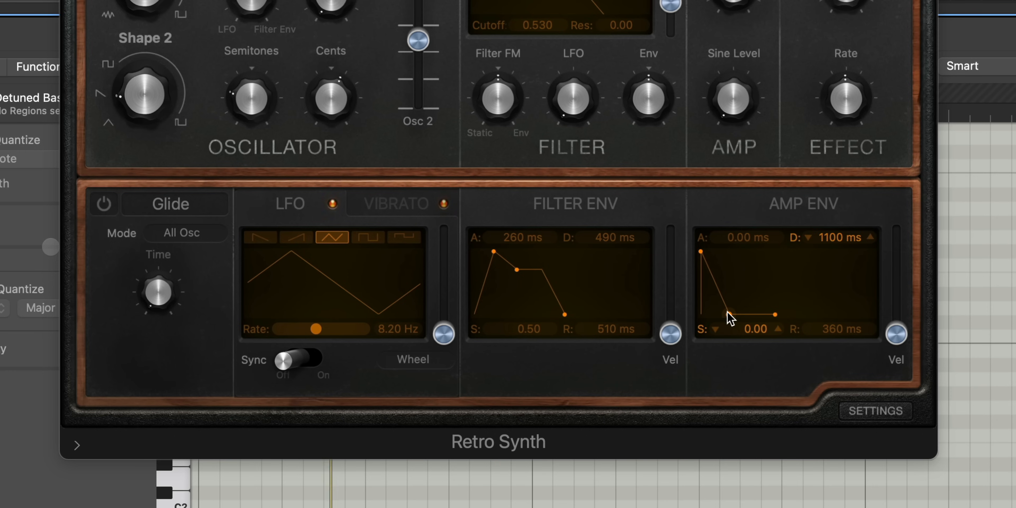
pyautogui.moveTo(728, 314); pyautogui.dragTo(729, 275)
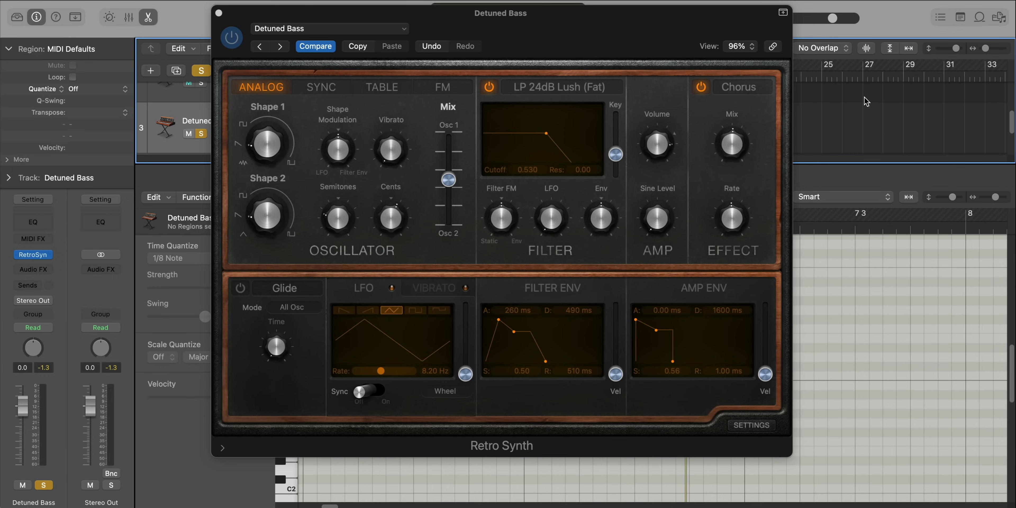
pyautogui.press('super+w')
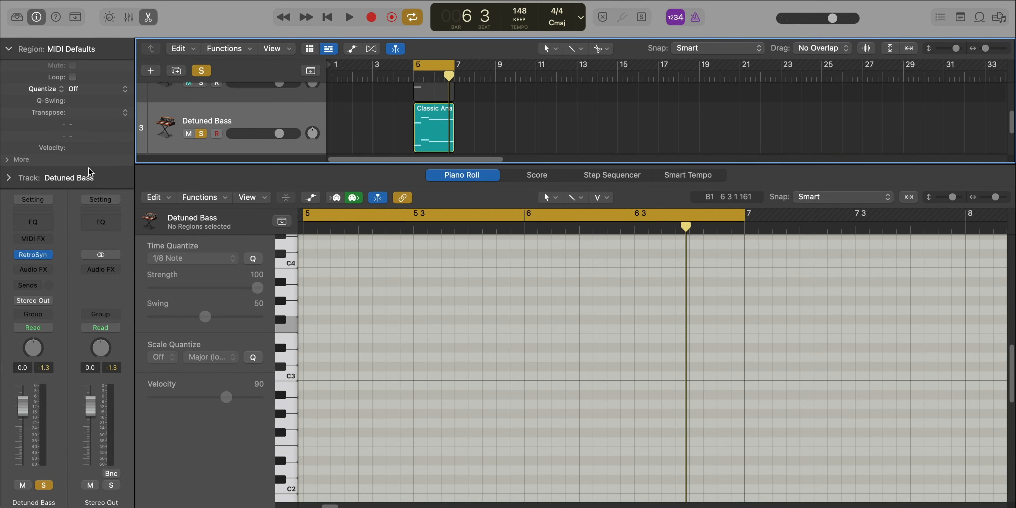
# Add a Channel EQ to Detuned Bass and enable its low cut at about 130 Hz with a 36 dB/Oct slope during playback.
pyautogui.click(34, 226)
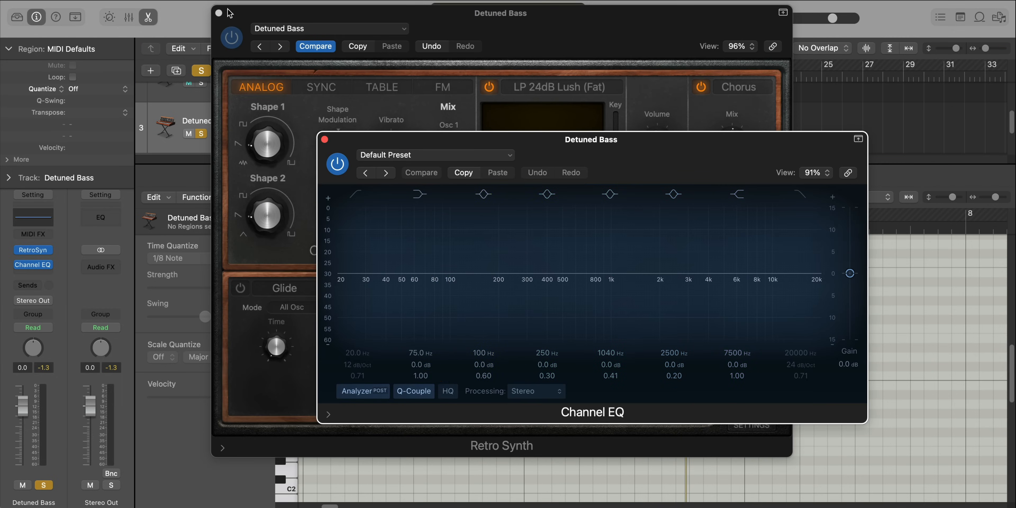
pyautogui.click(219, 15)
pyautogui.click(350, 197)
pyautogui.press('space')
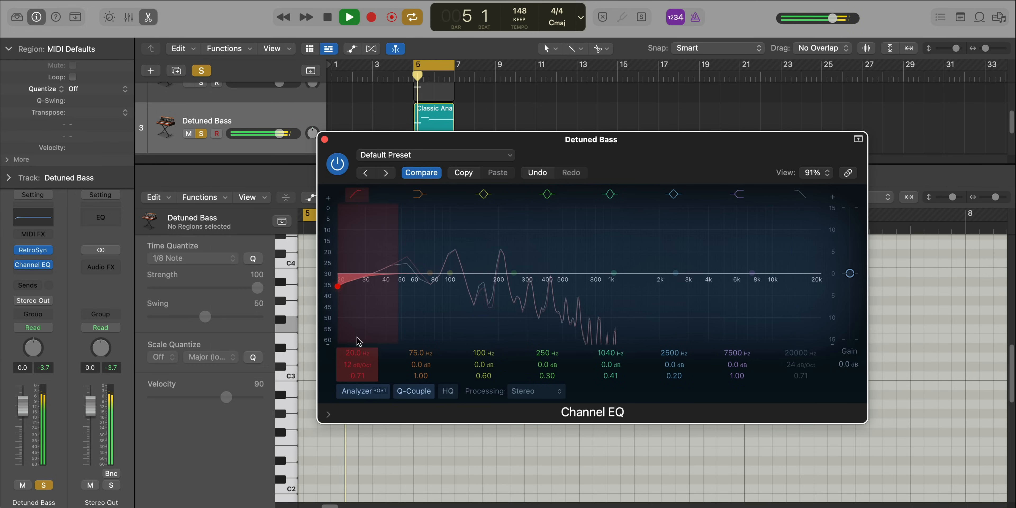
pyautogui.moveTo(338, 286); pyautogui.dragTo(468, 286)
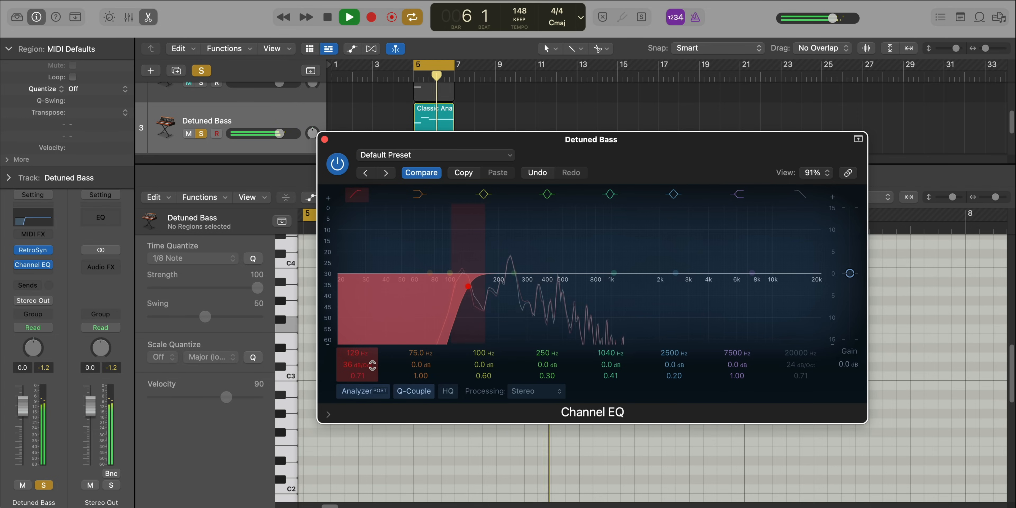
# Close the EQ and Piano Roll, solo all three tracks together, and slightly lower the Classic Analog Bass volume.
pyautogui.press('super+w')
pyautogui.press('p')
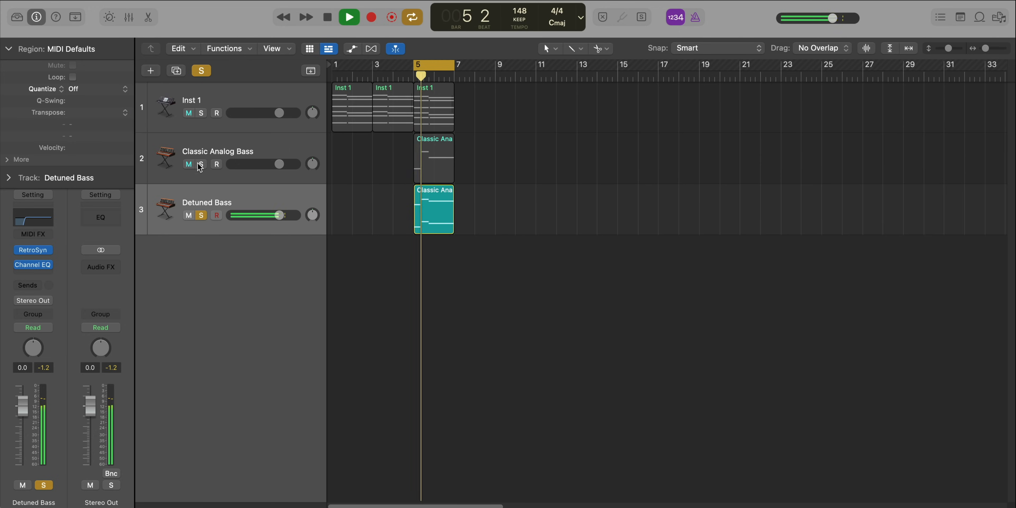
pyautogui.click(201, 164)
pyautogui.click(201, 113)
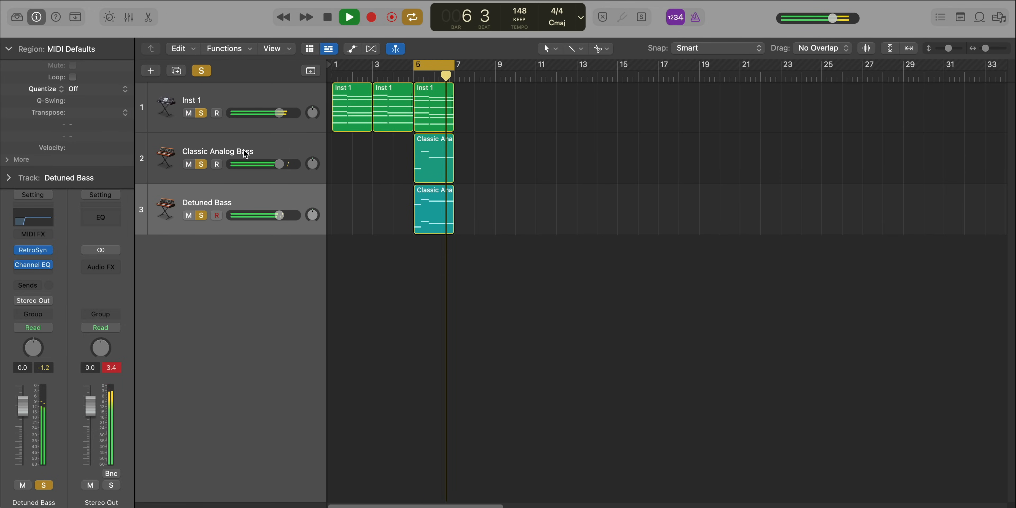
pyautogui.moveTo(283, 166); pyautogui.dragTo(274, 164)
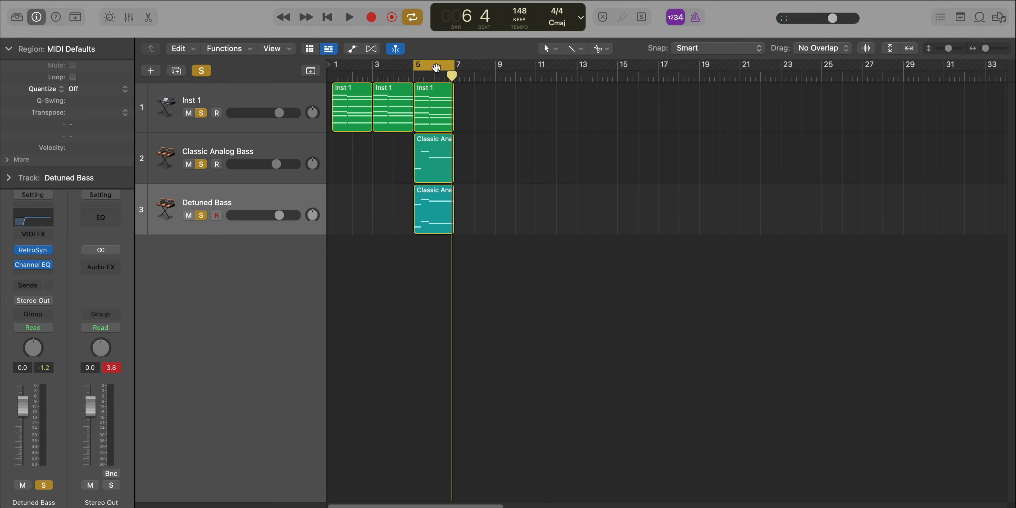
# Shift the cycle range to bars 7–9, create a new software instrument track, clear all solos, and load ES2 on it.
pyautogui.moveTo(435, 67); pyautogui.dragTo(517, 67)
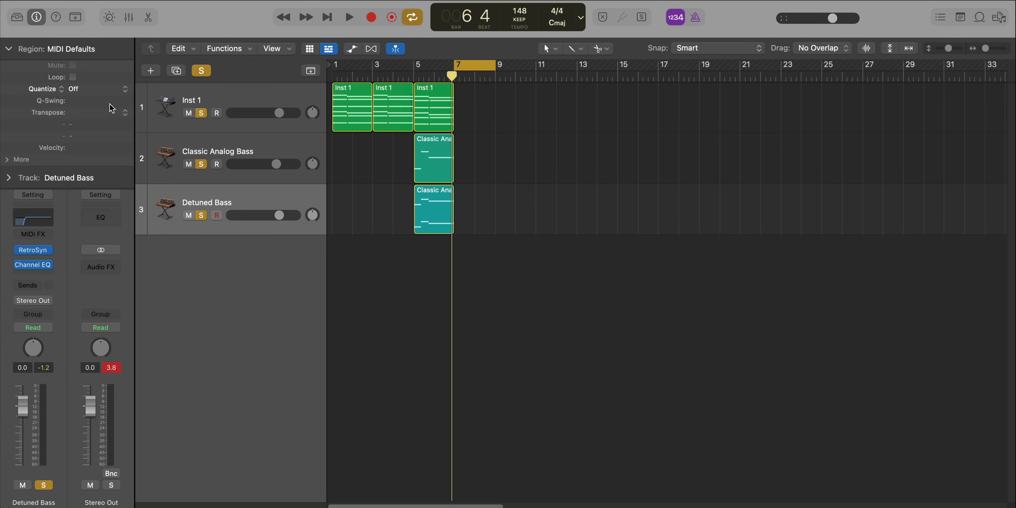
pyautogui.click(152, 71)
pyautogui.press('Return')
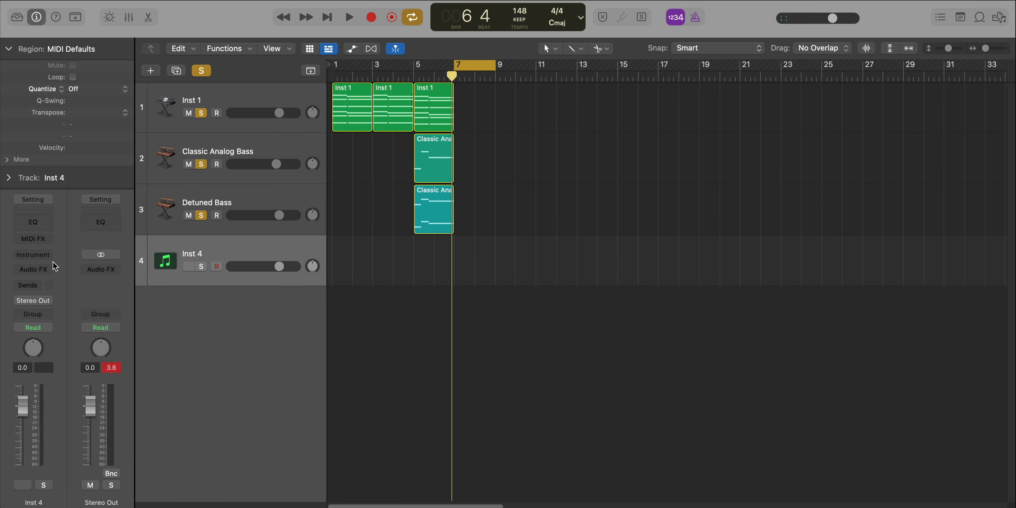
pyautogui.keyDown('alt'); pyautogui.click(201, 215); pyautogui.keyUp('alt')
pyautogui.click(32, 256)
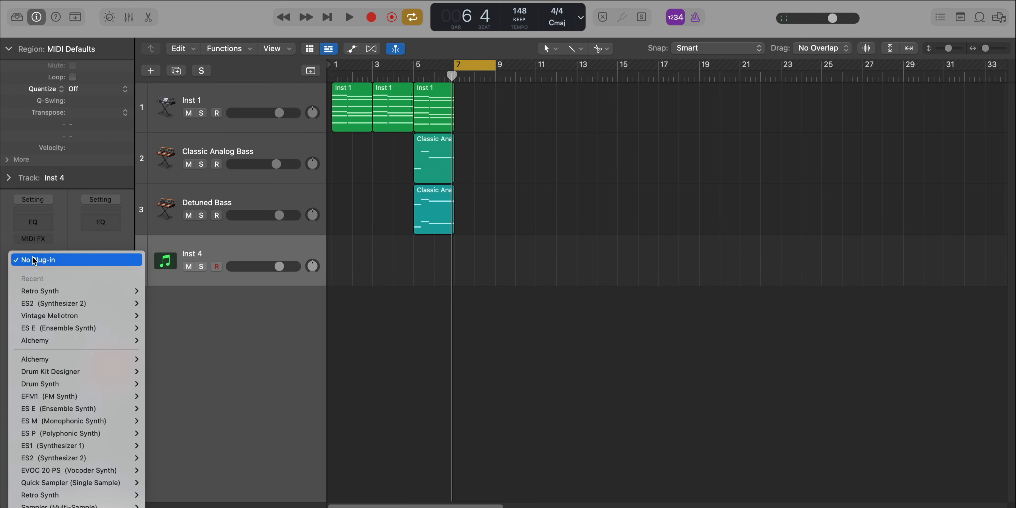
pyautogui.click(62, 307)
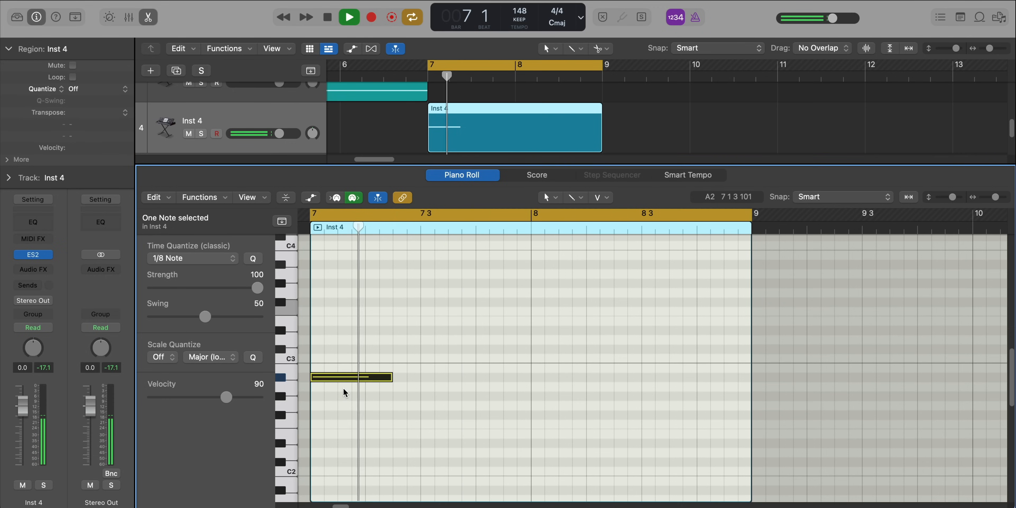
# Add an F2 note after the opening note, followed by an F#2 note extended to bar 9, auditioning the phrase.
pyautogui.press('space')
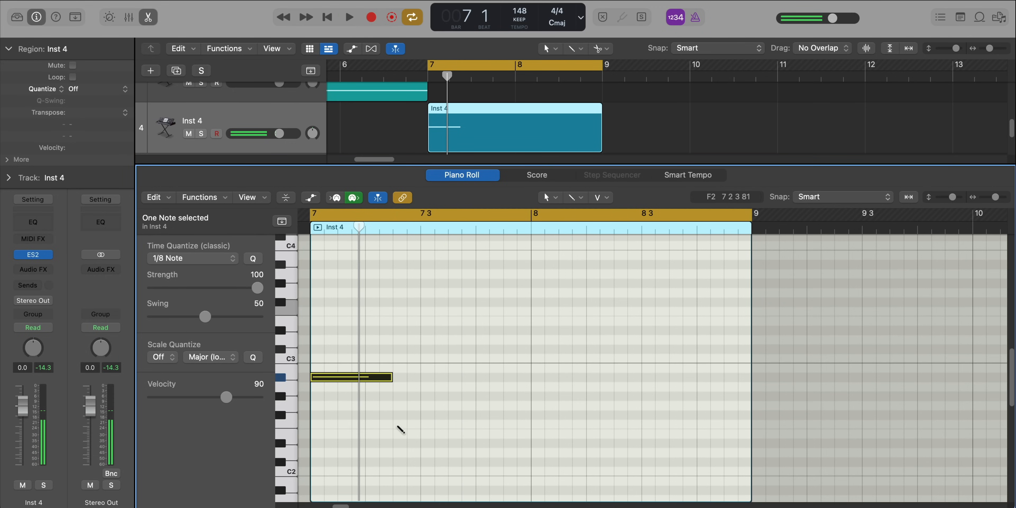
pyautogui.click(395, 423)
pyautogui.press('space')
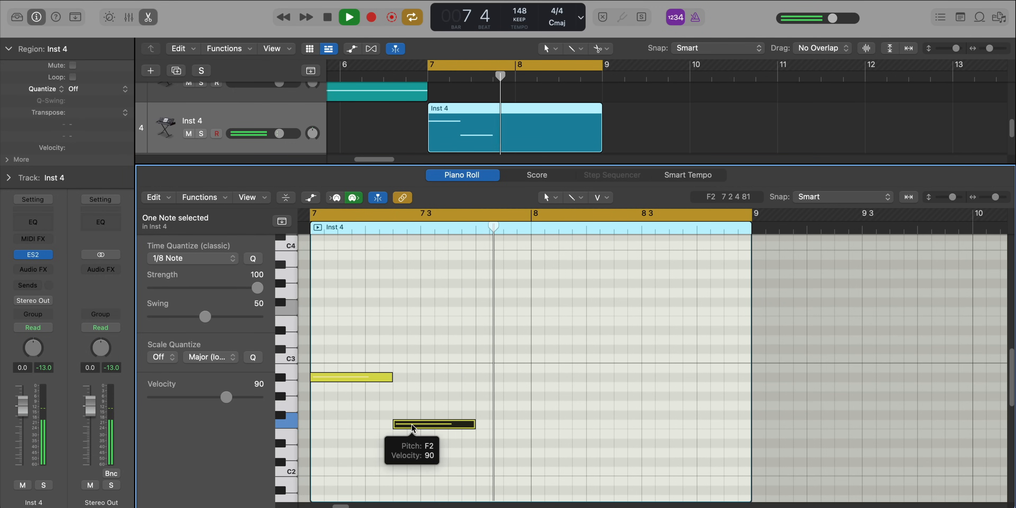
pyautogui.press('space')
pyautogui.click(488, 415)
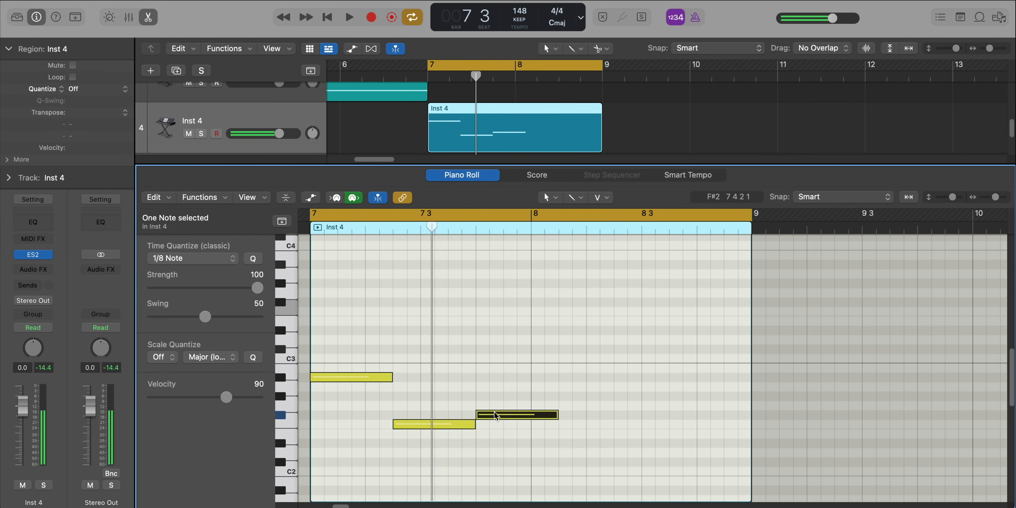
pyautogui.moveTo(554, 415); pyautogui.dragTo(747, 415)
pyautogui.press('space')
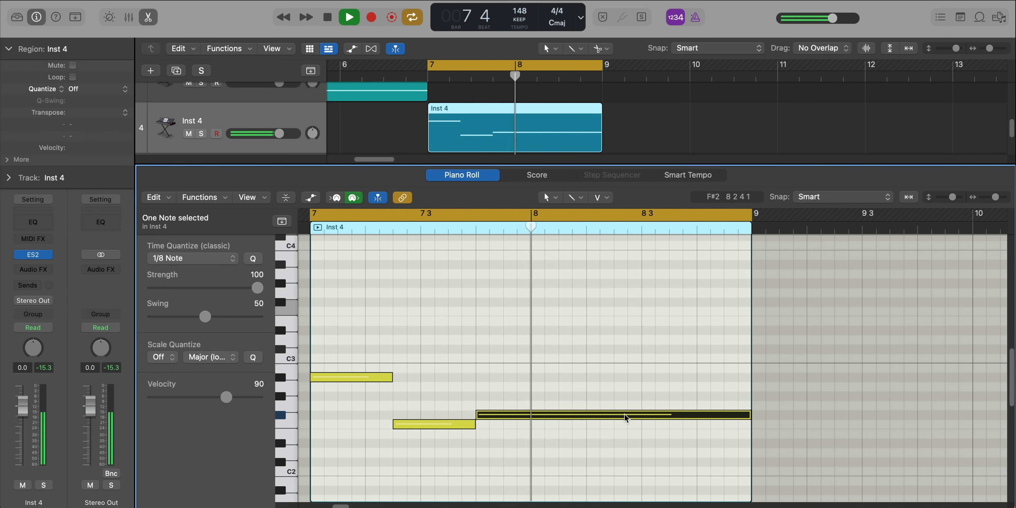
pyautogui.press('space')
# Select all three notes in the Inst 4 region and play the phrase.
pyautogui.moveTo(353, 338); pyautogui.dragTo(591, 444)
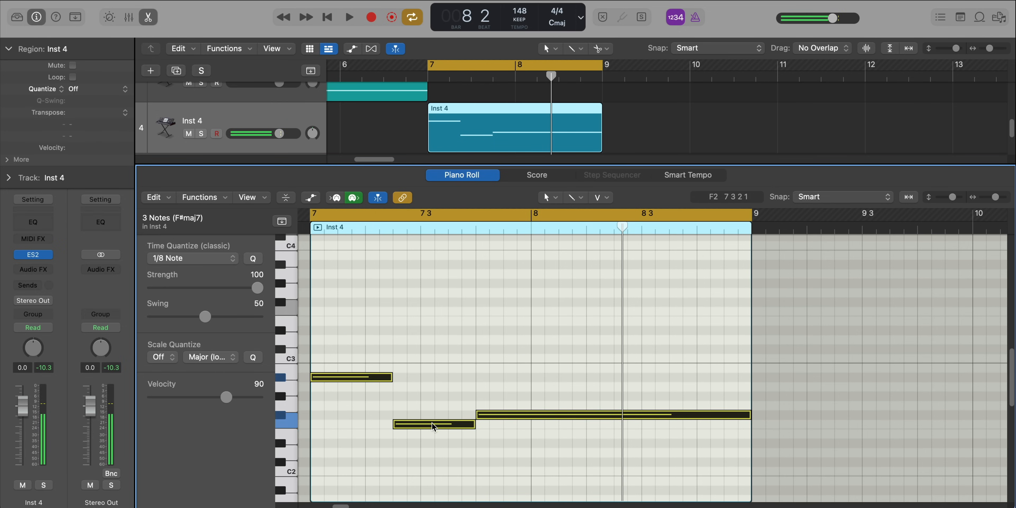
pyautogui.moveTo(333, 346); pyautogui.dragTo(743, 499)
pyautogui.press('space')
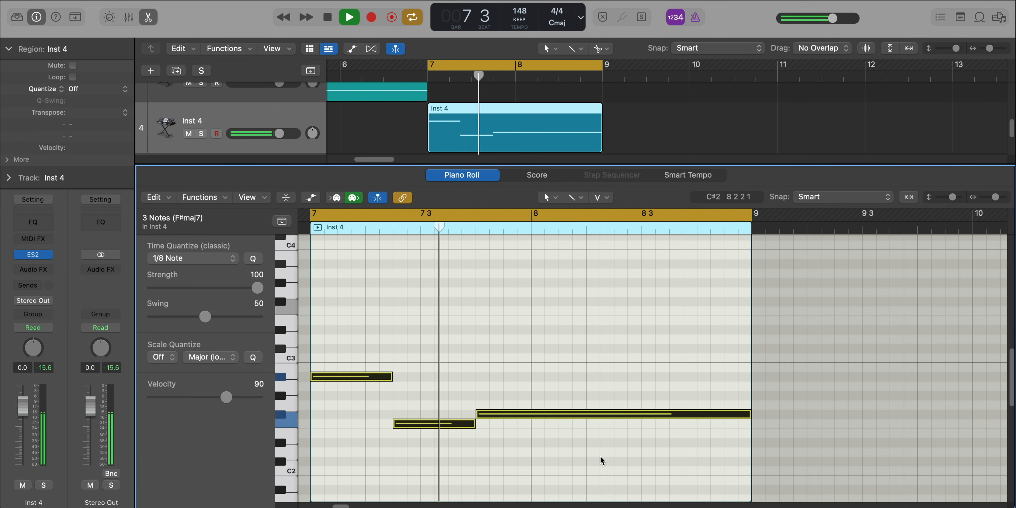
pyautogui.scroll(2, 473, 424)
pyautogui.press('space')
pyautogui.press('space')
pyautogui.press('space')
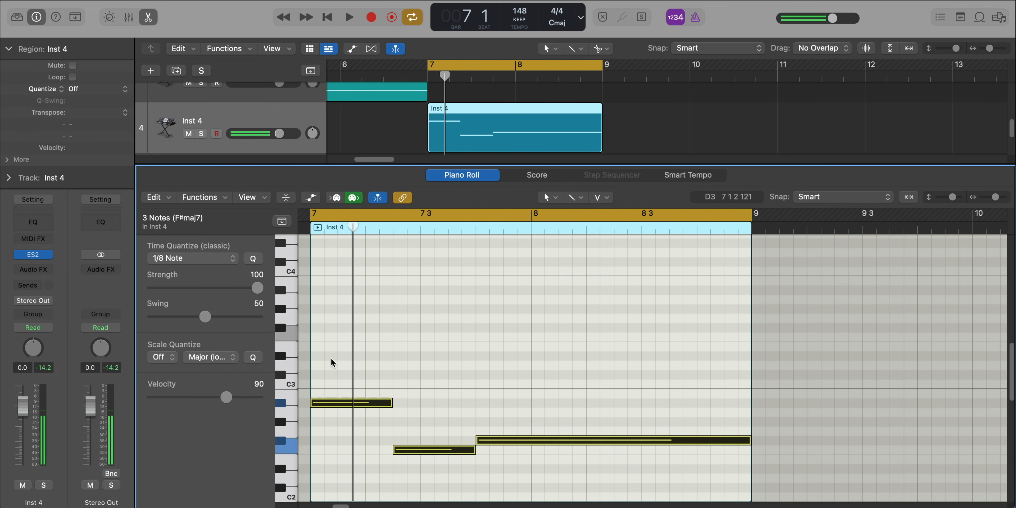
# Layer higher notes over the phrase: D#3 above the first, A#2 above the second, and B2 extended to bar 9 above the third.
pyautogui.keyDown('super'); pyautogui.click(328, 357); pyautogui.keyUp('super')
pyautogui.press('space')
pyautogui.press('space')
pyautogui.moveTo(582, 354); pyautogui.dragTo(491, 378)
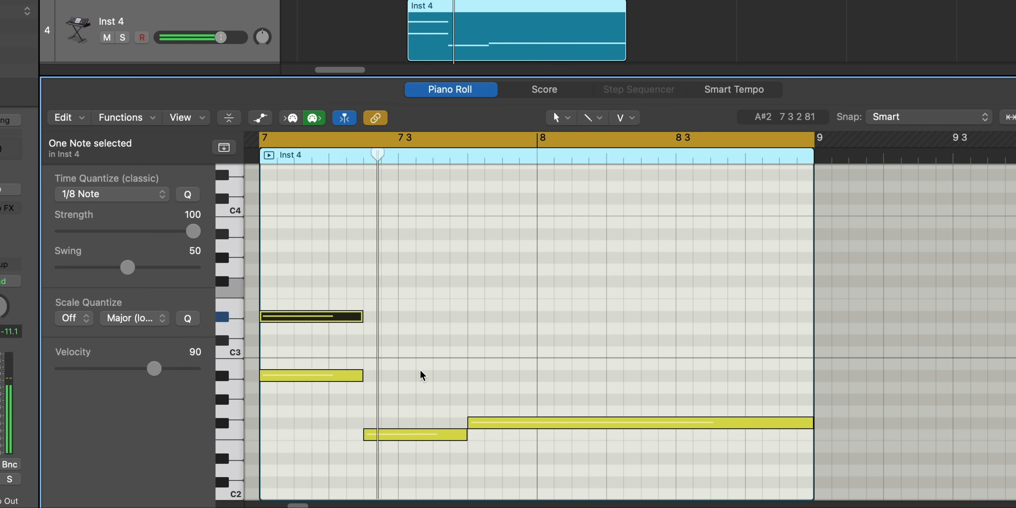
pyautogui.press('space')
pyautogui.press('space')
pyautogui.press('space')
pyautogui.moveTo(405, 373); pyautogui.dragTo(371, 375)
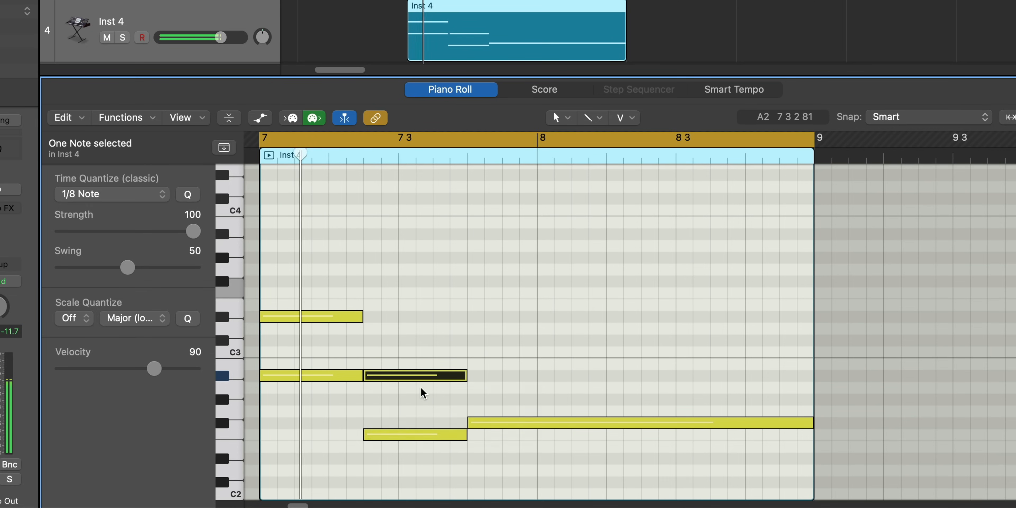
pyautogui.keyDown('super'); pyautogui.click(471, 363); pyautogui.keyUp('super')
pyautogui.moveTo(567, 364); pyautogui.dragTo(813, 363)
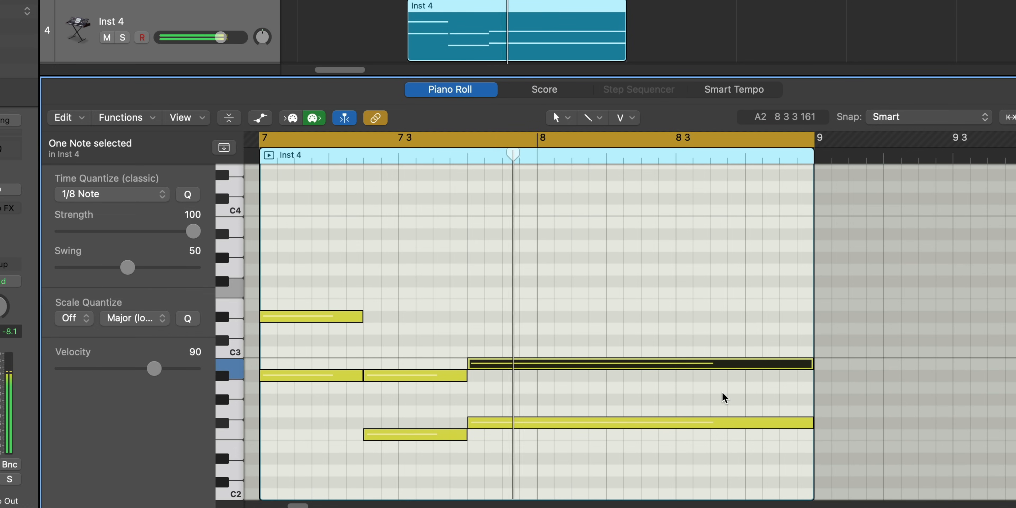
pyautogui.scroll(-3, 687, 404)
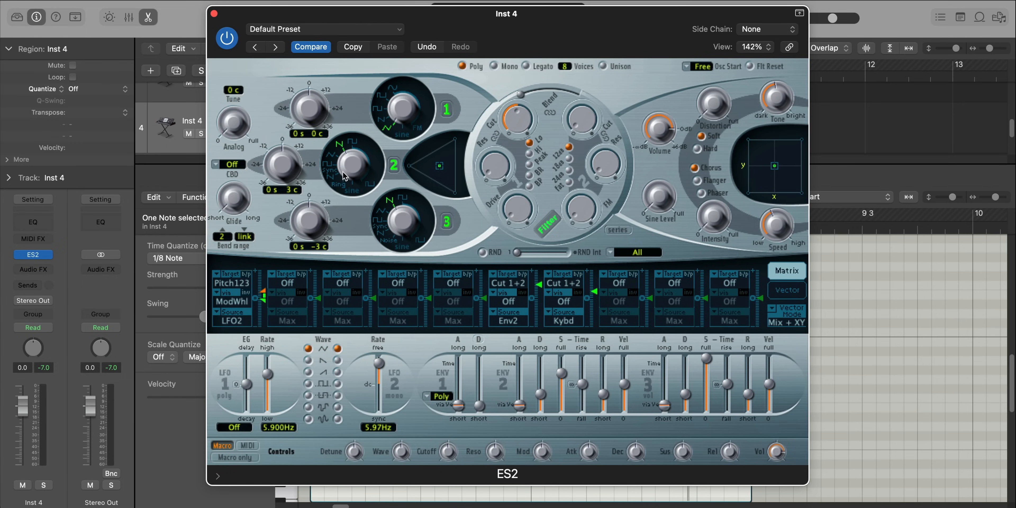
# Lower ES2 oscillator 1 to -12 semitones and raise the first filter's cutoff while the part plays.
pyautogui.press('space')
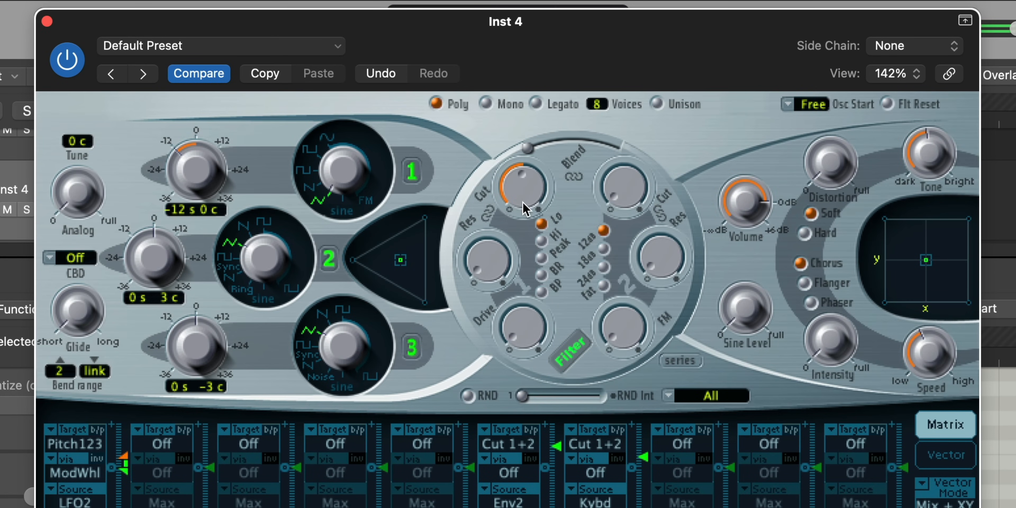
pyautogui.moveTo(524, 208); pyautogui.dragTo(495, 29)
pyautogui.click(522, 338)
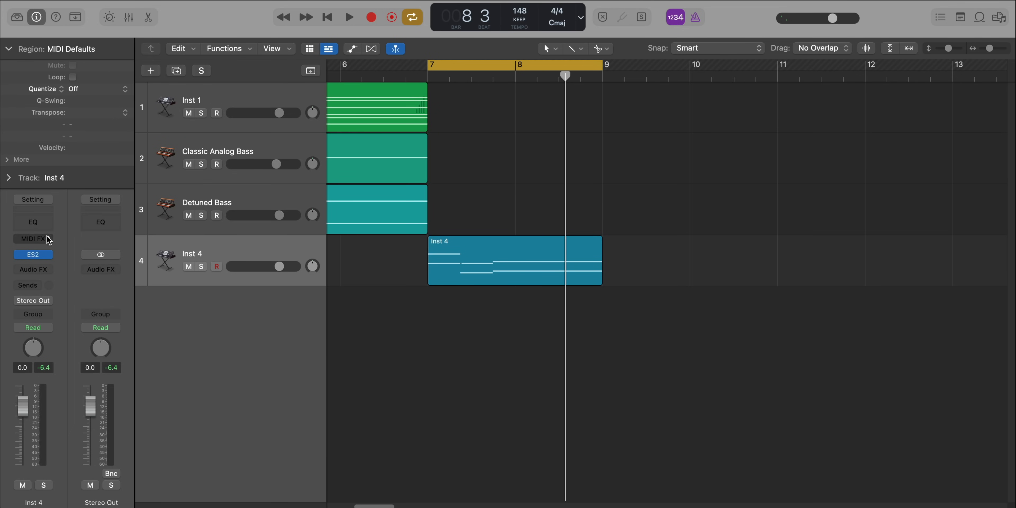
# Add a Channel EQ to Inst 4 with a low cut around 300 Hz and a +3.3 dB boost at 4740 Hz.
pyautogui.click(33, 221)
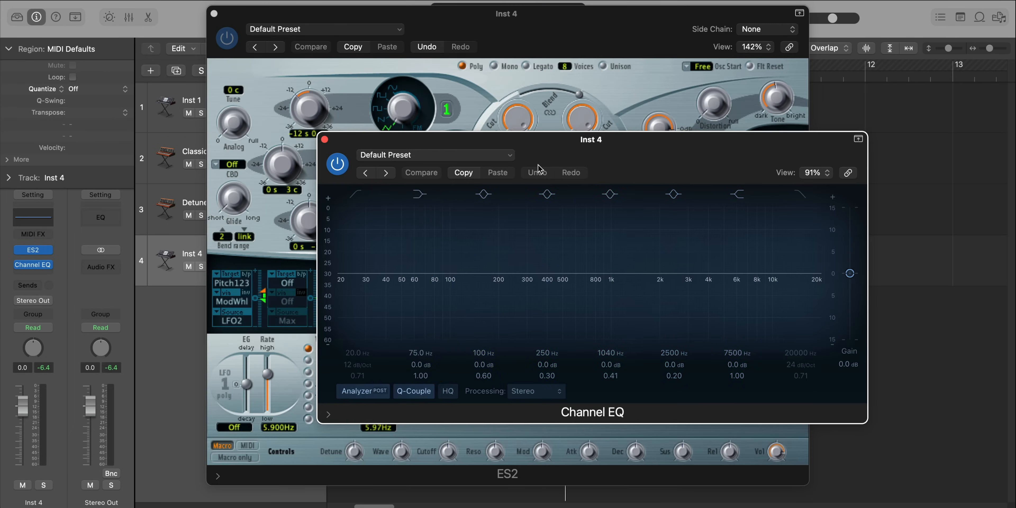
pyautogui.moveTo(276, 257); pyautogui.dragTo(402, 269)
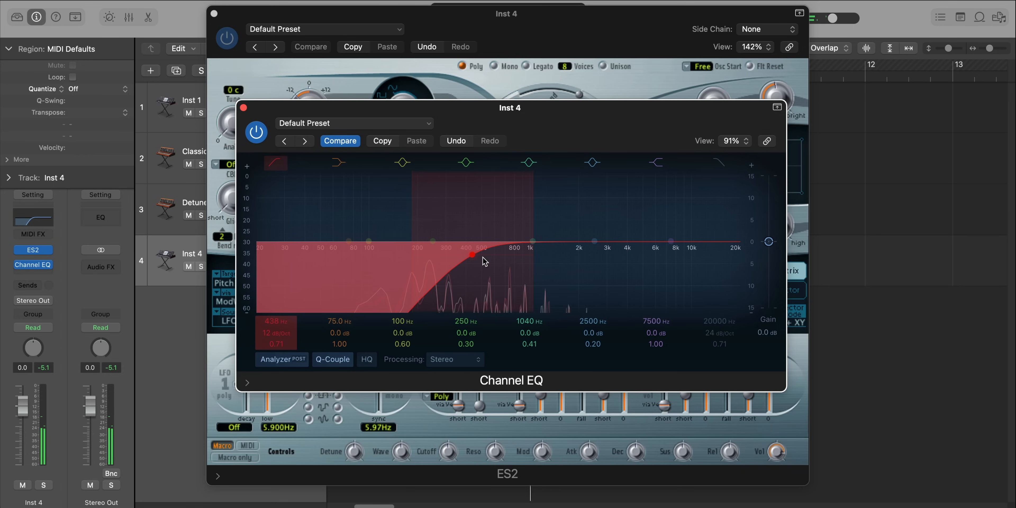
pyautogui.moveTo(594, 241); pyautogui.dragTo(639, 227)
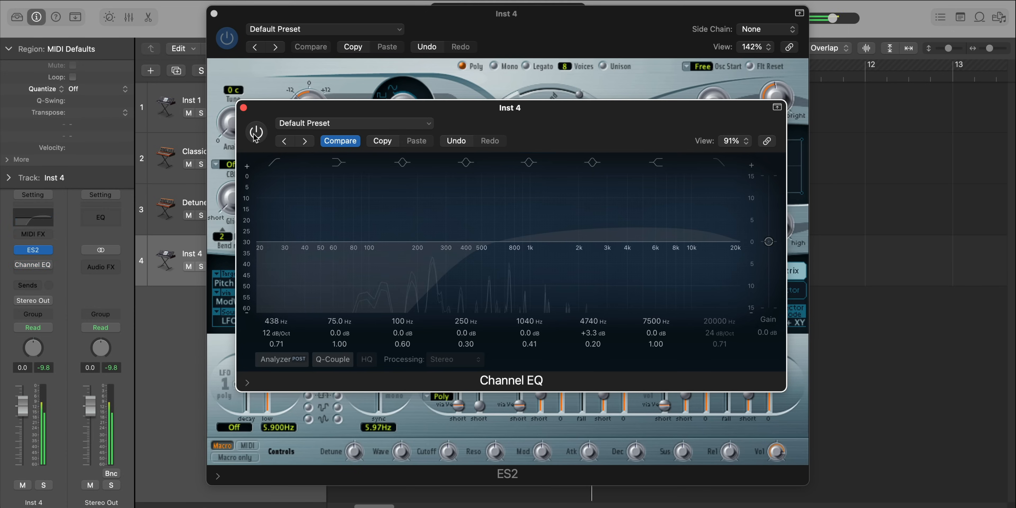
pyautogui.moveTo(472, 254); pyautogui.dragTo(447, 255)
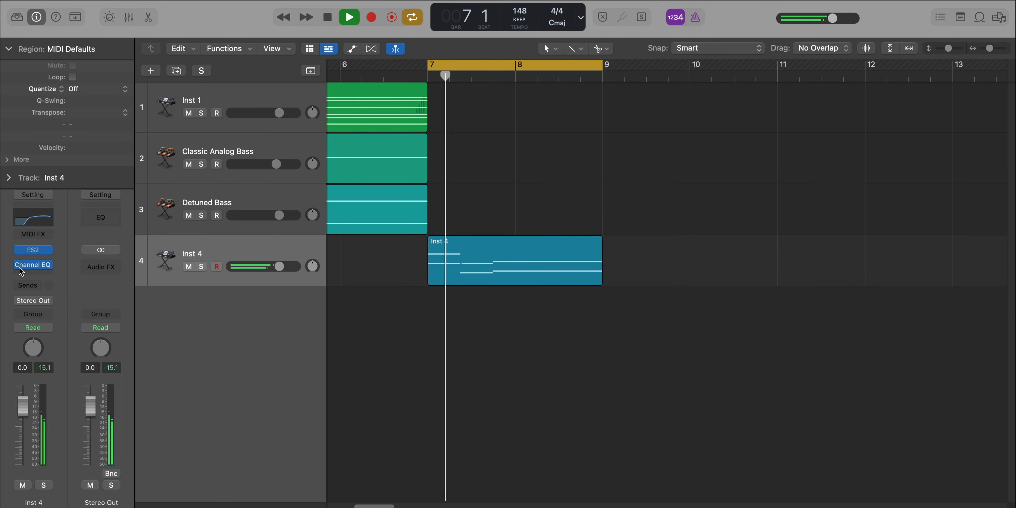
# Insert a Chorus after the Inst 4 Channel EQ, choose the Glimmering Chorus preset, and adjust its mix.
pyautogui.click(33, 265)
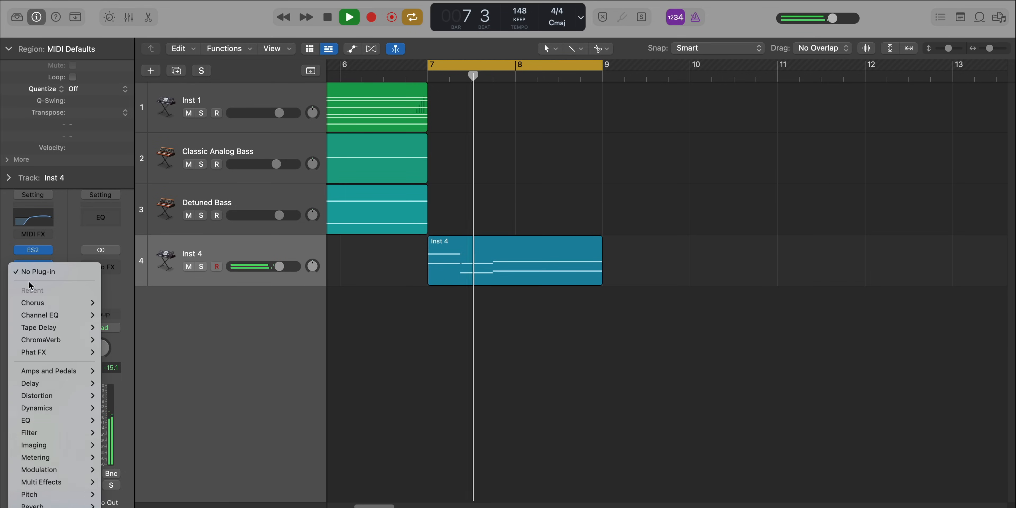
pyautogui.moveTo(79, 469)
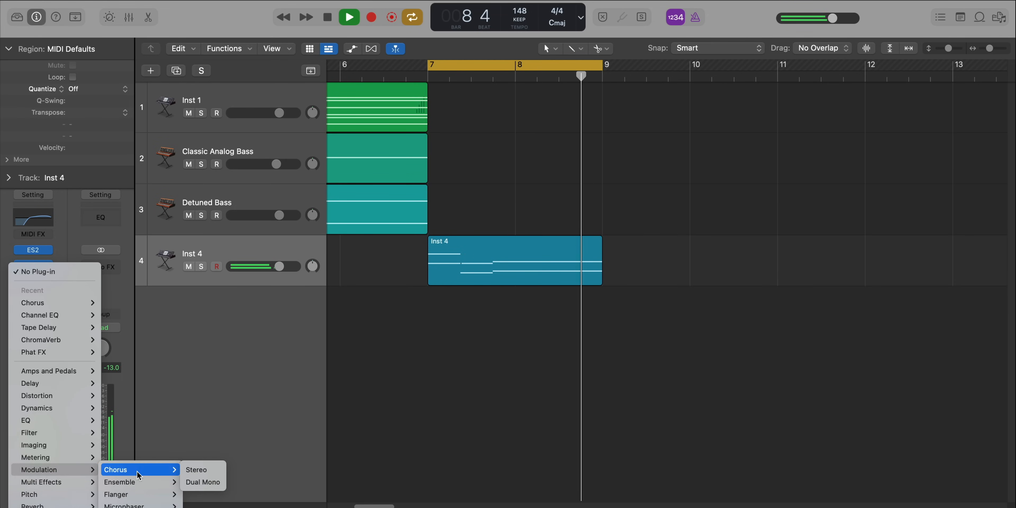
pyautogui.click(146, 472)
pyautogui.click(460, 155)
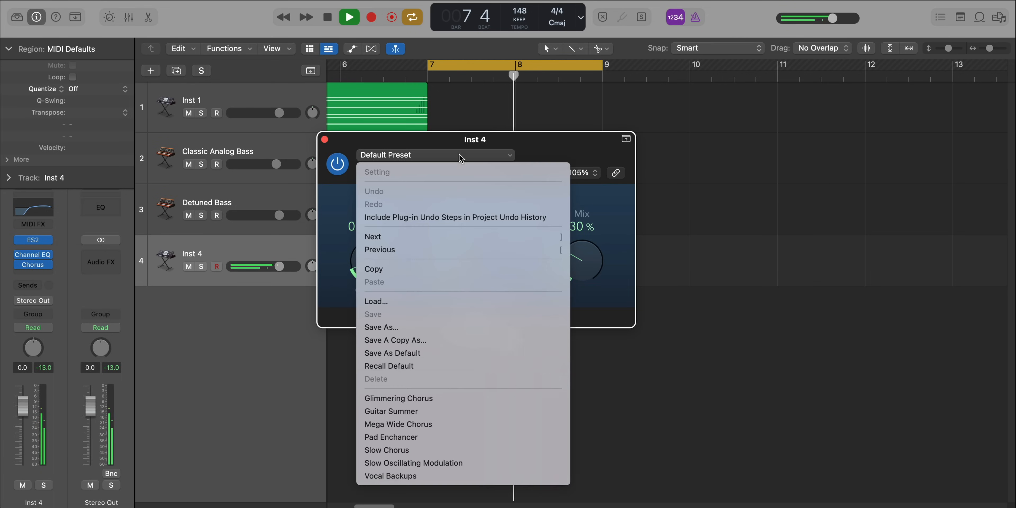
pyautogui.click(459, 398)
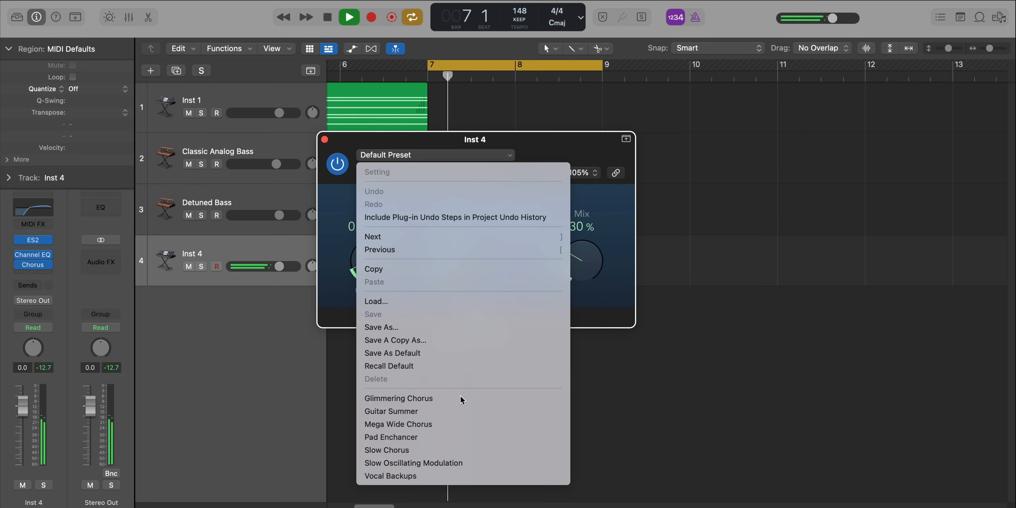
pyautogui.moveTo(579, 252)
pyautogui.mouseDown()
pyautogui.moveTo(575, 273)
pyautogui.moveTo(576, 265)
pyautogui.mouseUp()
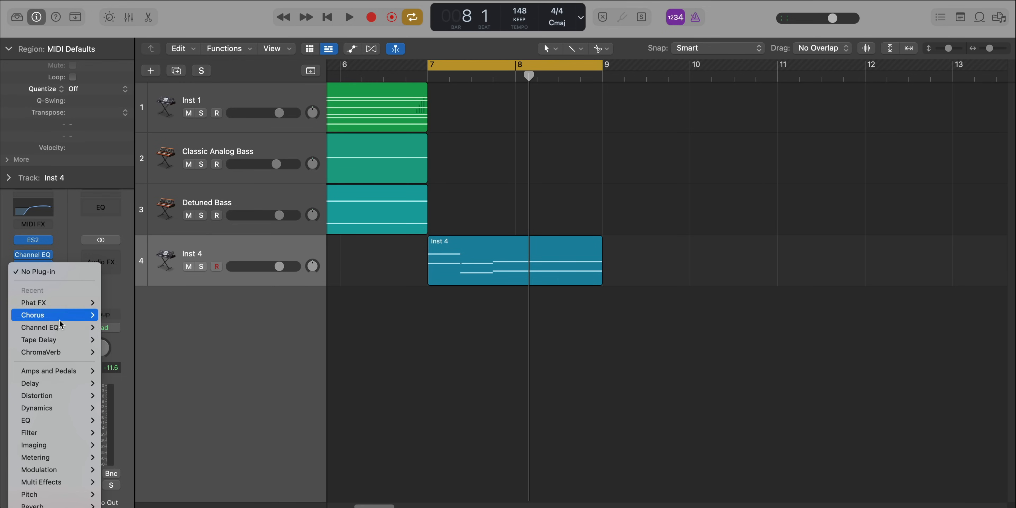
# Insert Phat FX after the Chorus on Inst 4, turn off its Bandpass section, and play the part.
pyautogui.click(55, 303)
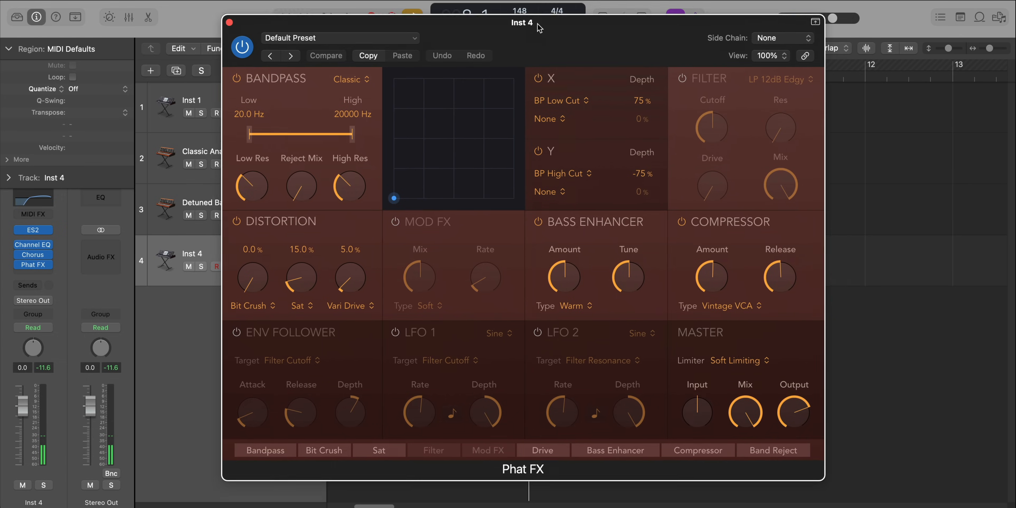
pyautogui.moveTo(539, 28); pyautogui.dragTo(523, 12)
pyautogui.click(221, 62)
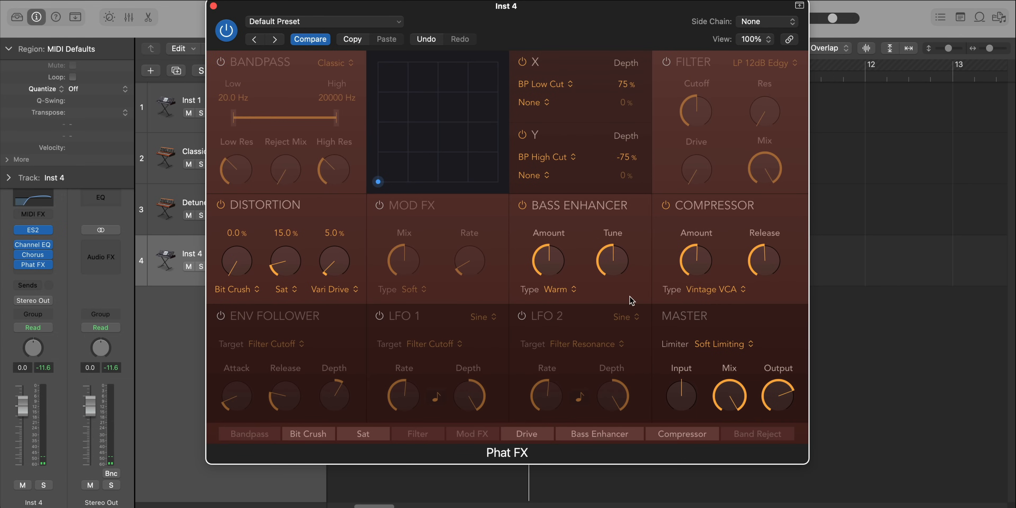
pyautogui.press('space')
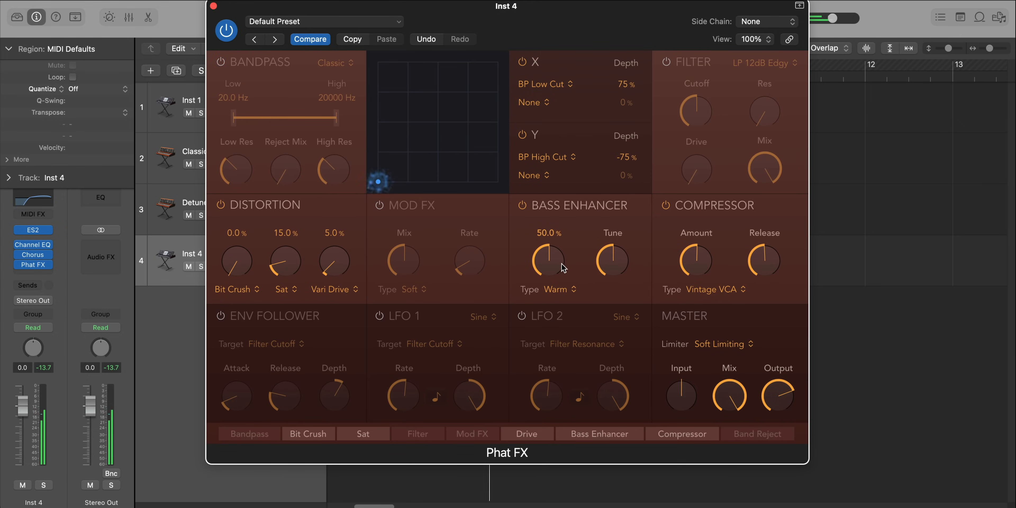
# Turn off the Bass Enhancer in Phat FX and change the Sat distortion type to Exciter.
pyautogui.click(522, 206)
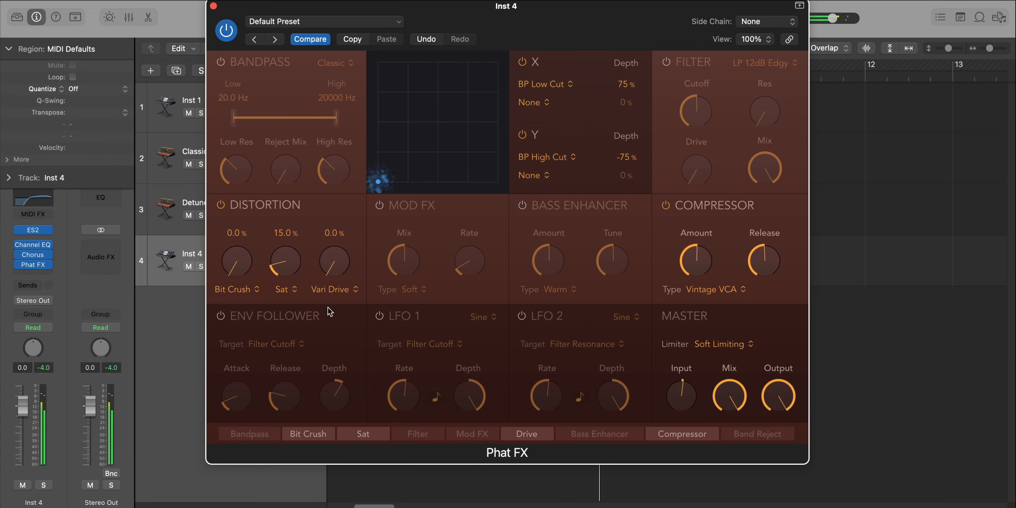
pyautogui.click(286, 294)
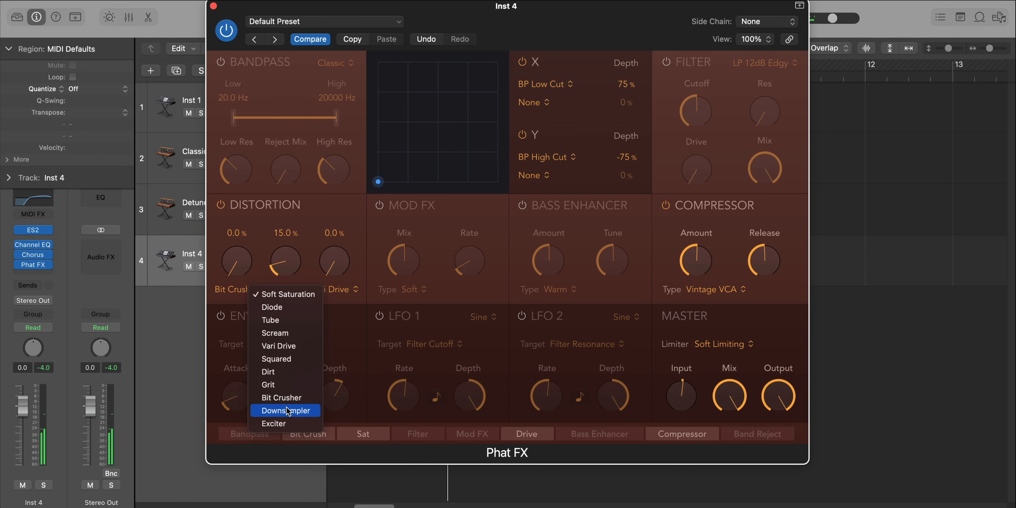
pyautogui.click(286, 424)
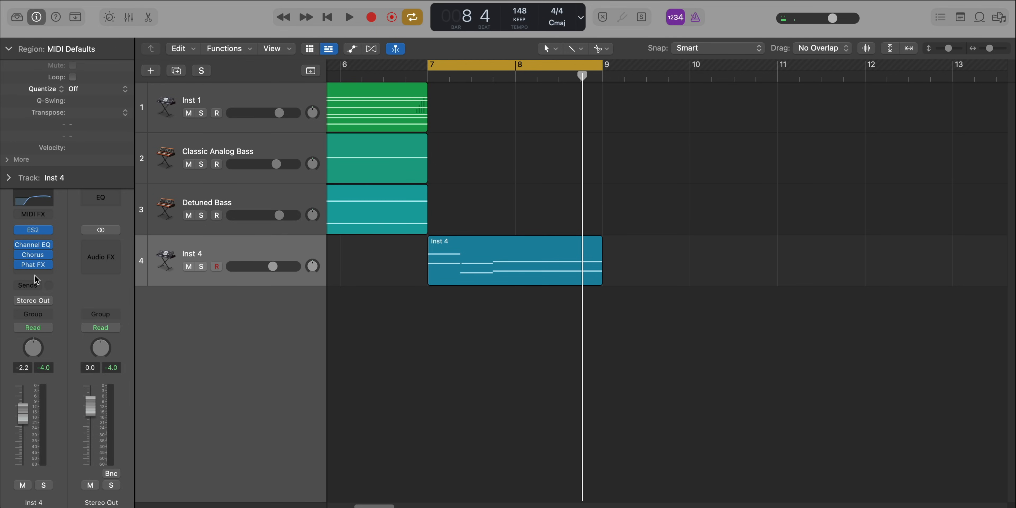
# Insert Scanner Vibrato after Phat FX on Inst 4 with its default preset and audition the part.
pyautogui.click(35, 274)
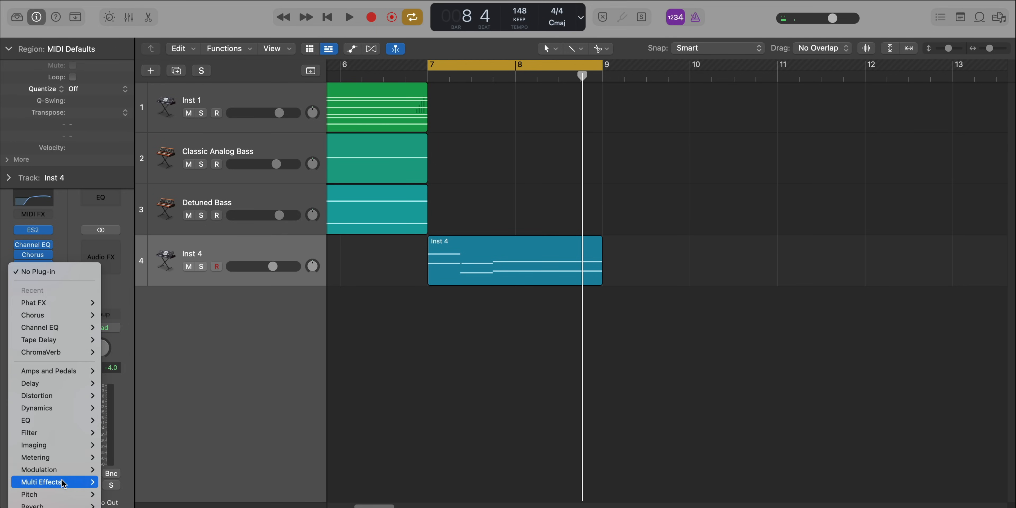
pyautogui.moveTo(40, 469)
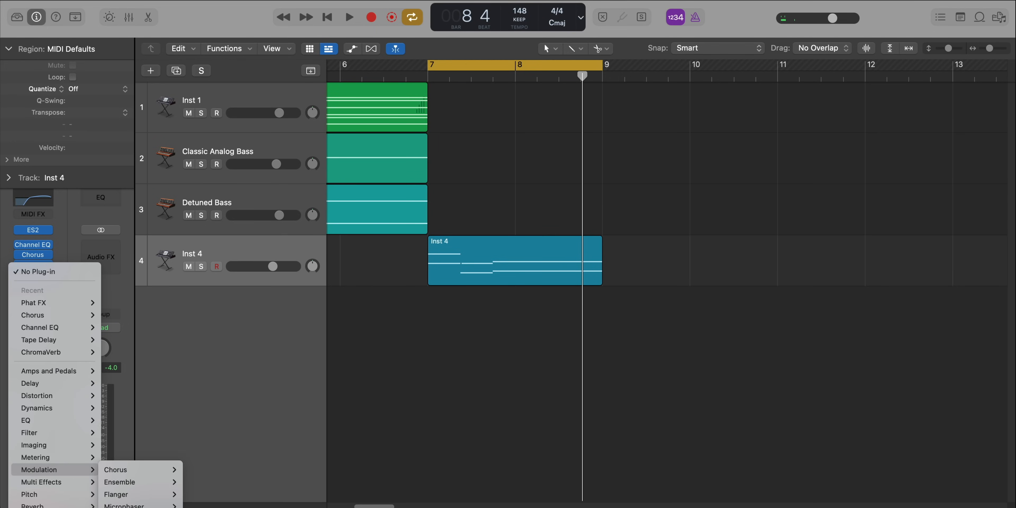
pyautogui.click(124, 507)
pyautogui.press('space')
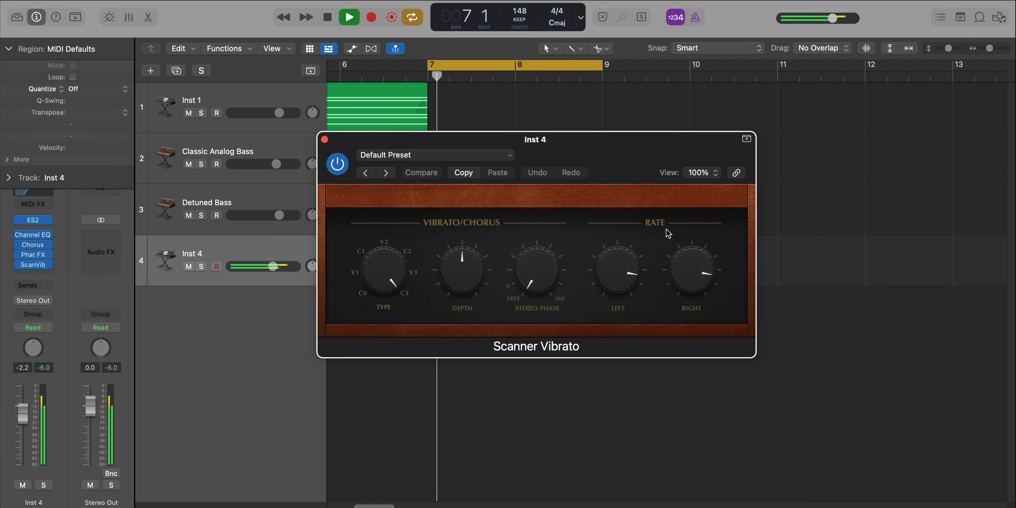
pyautogui.moveTo(591, 252)
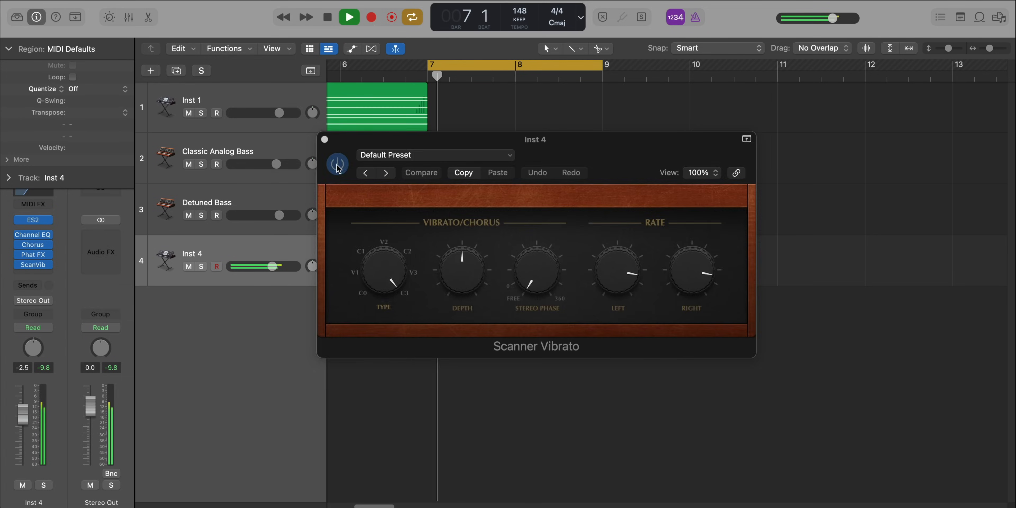
pyautogui.click(330, 138)
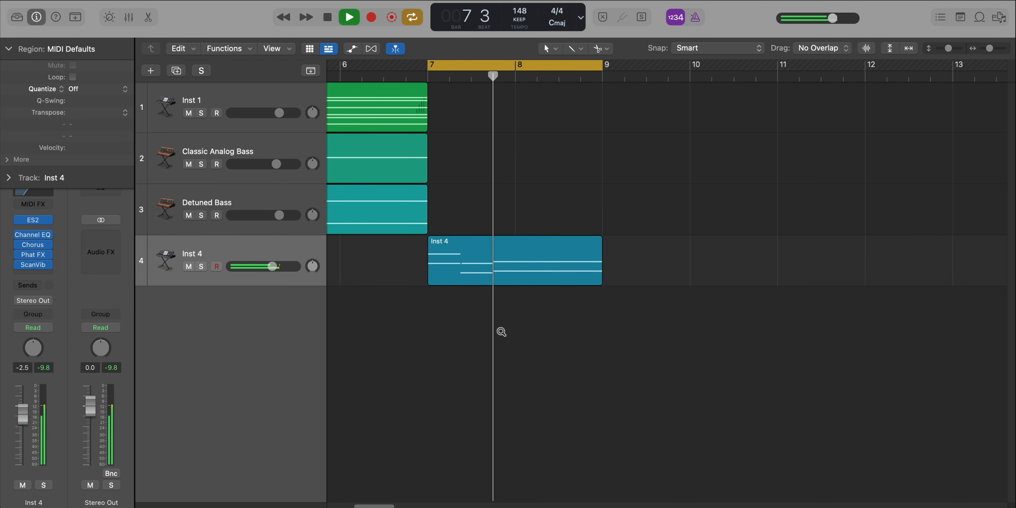
# Repeat the Inst 4 region once and set the cycle range around both regions, from bar 7 to 11.
pyautogui.hscroll(-3, 502, 332)
pyautogui.click(512, 278)
pyautogui.press('super+r')
pyautogui.moveTo(679, 317); pyautogui.dragTo(525, 255)
pyautogui.press('super+u')
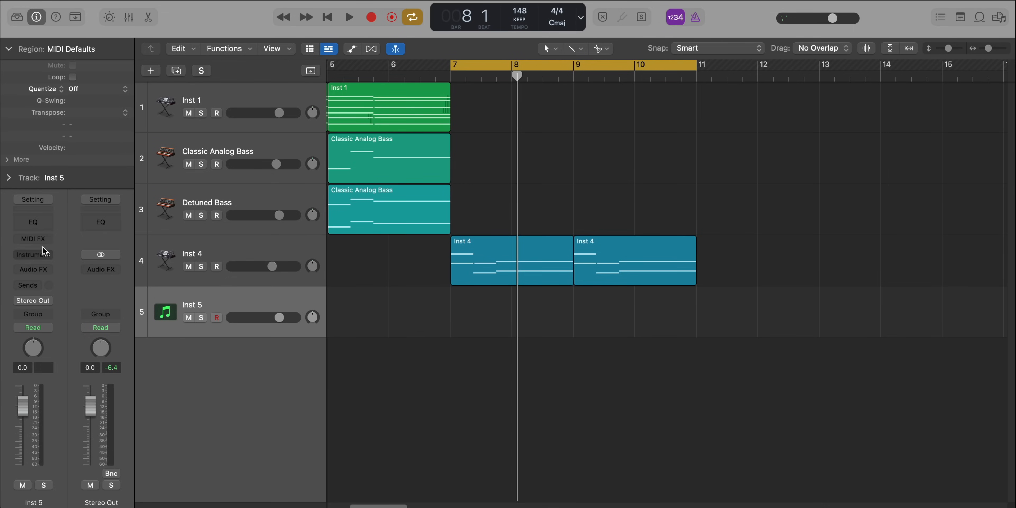
# Load the FE!N Drum Kit patch from the user drum kits onto the Inst 5 track and expand its stack.
pyautogui.click(9, 18)
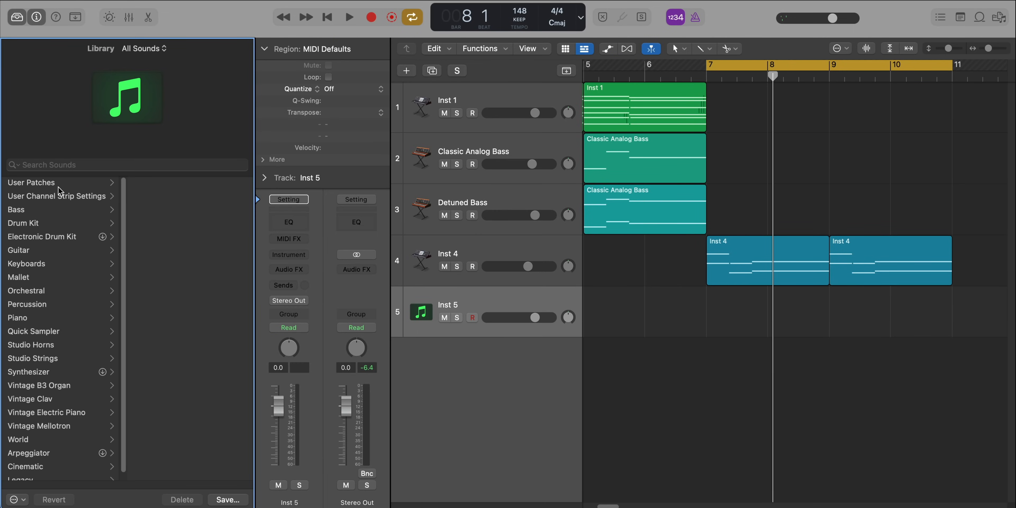
pyautogui.click(58, 188)
pyautogui.click(170, 211)
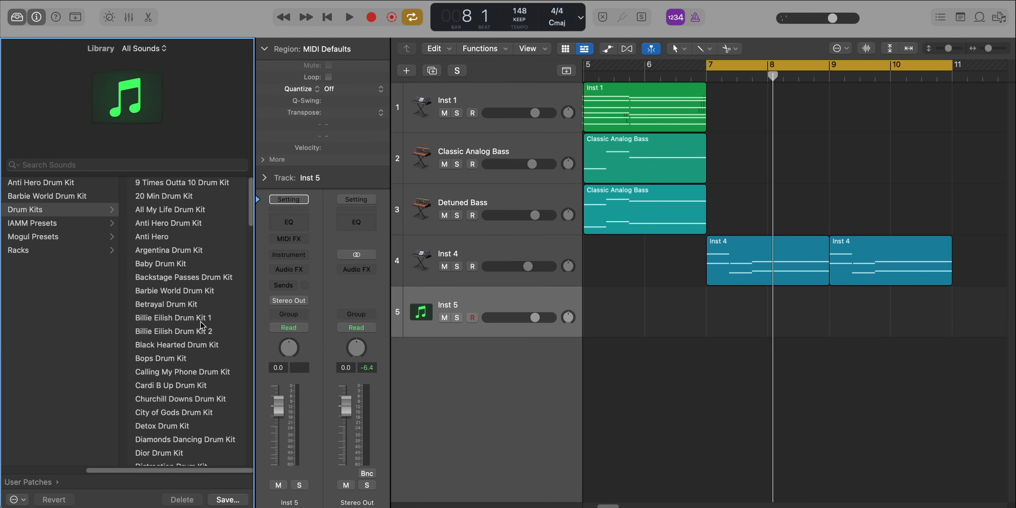
pyautogui.scroll(-6, 201, 326)
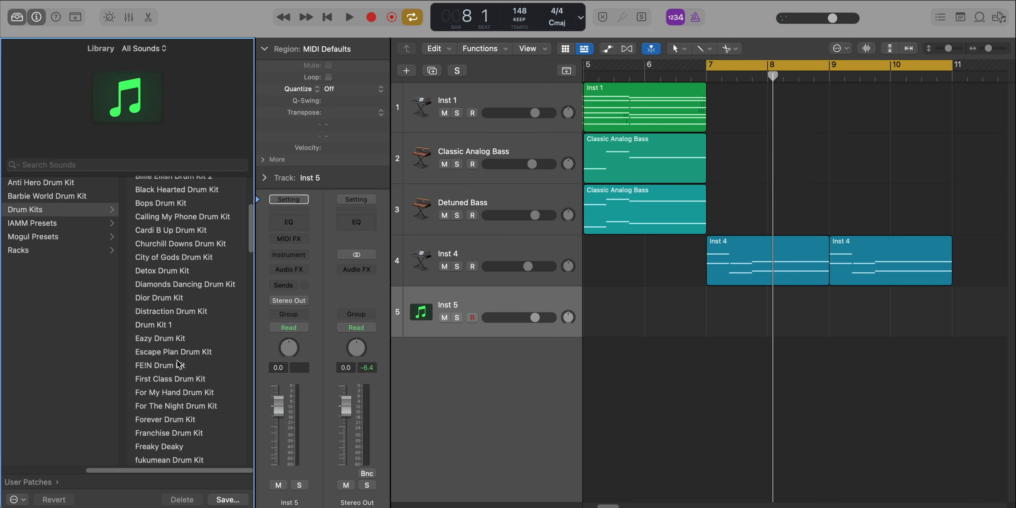
pyautogui.click(180, 365)
pyautogui.click(20, 18)
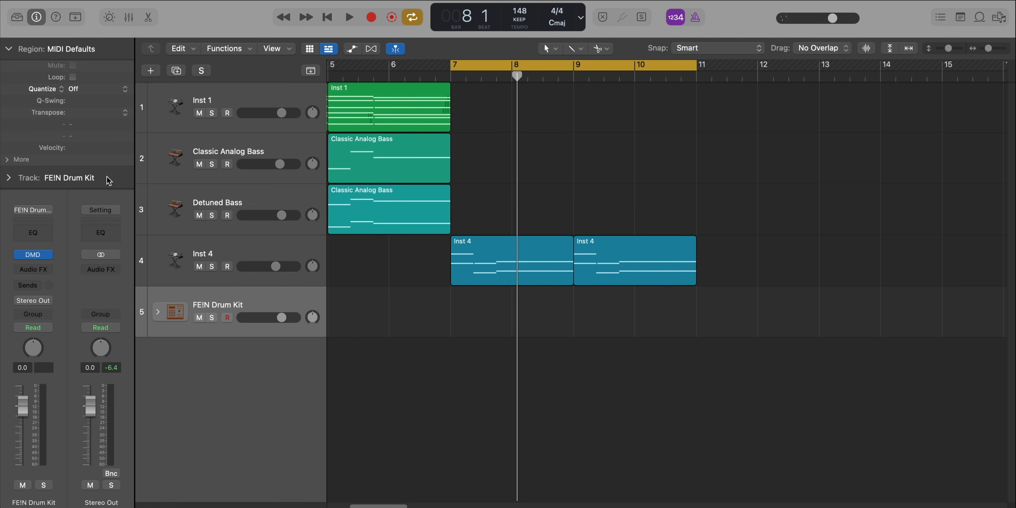
pyautogui.click(158, 311)
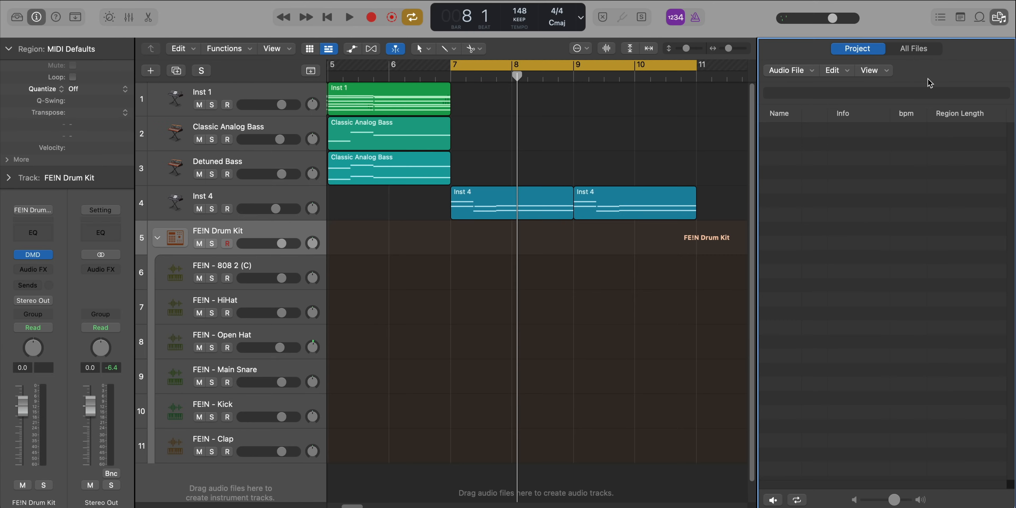
# Browse the bookmarked Im A Music Mogul Kits folder to its Drum Kits and open the Utopia kit folder.
pyautogui.click(923, 49)
pyautogui.click(916, 71)
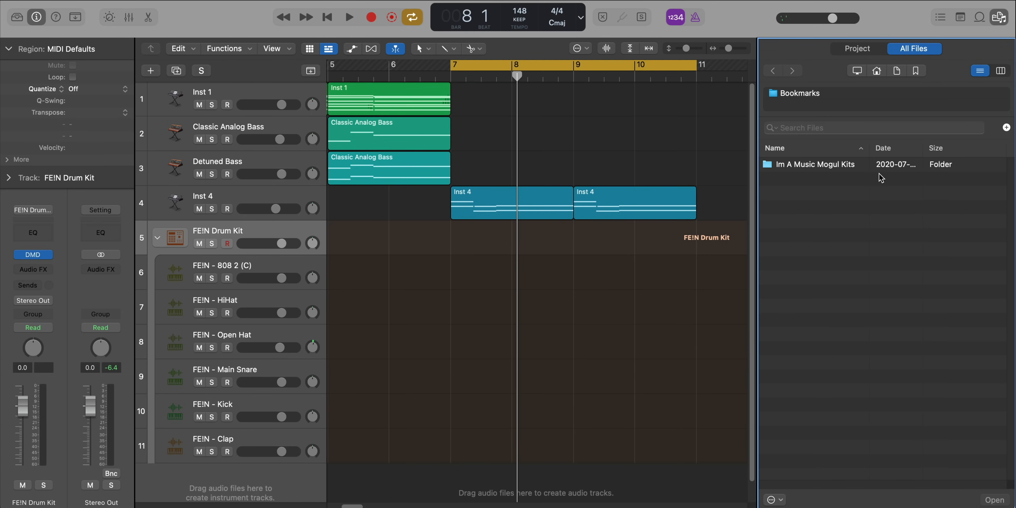
pyautogui.doubleClick(813, 165)
pyautogui.doubleClick(793, 179)
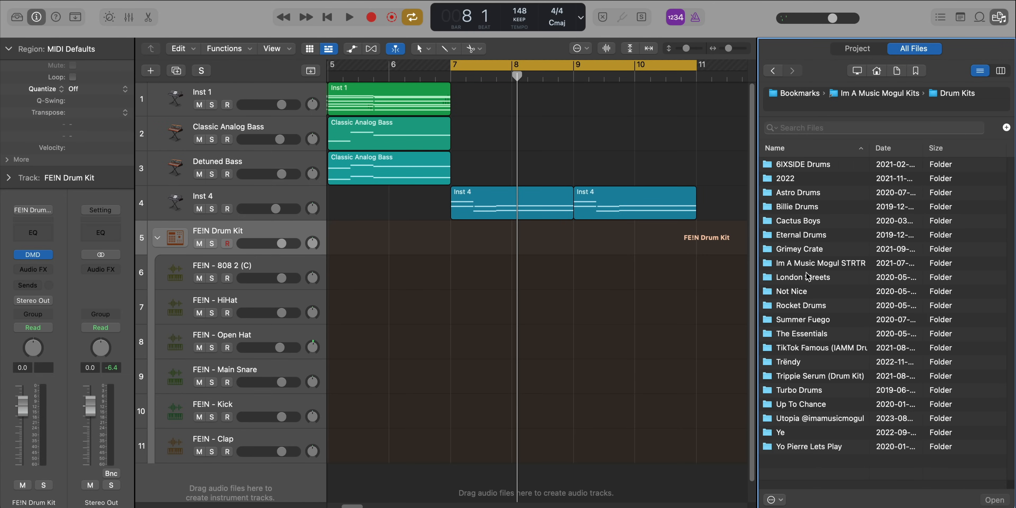
pyautogui.doubleClick(804, 418)
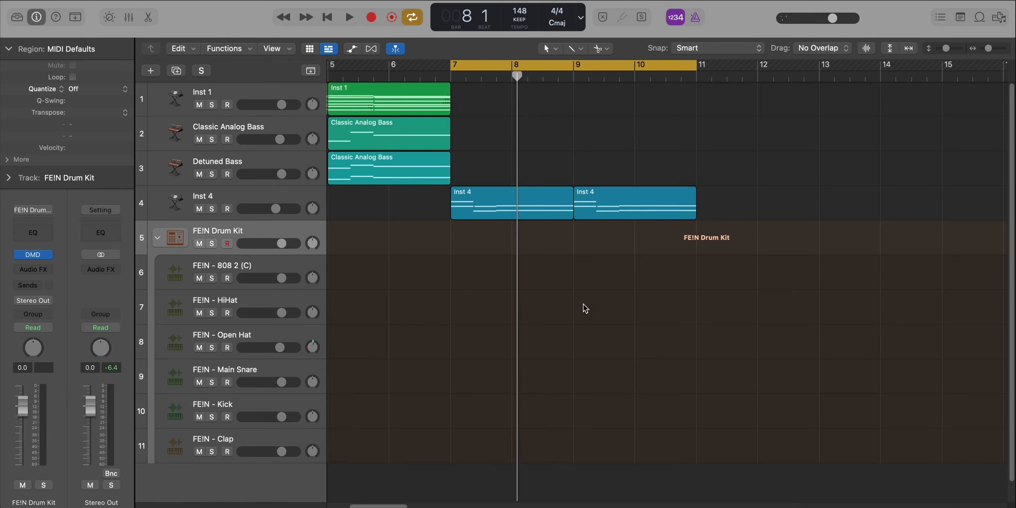
# Create a 32-step pattern for FE!N - Main Snare with hits on steps 9 and 25, and slightly raise Inst 4's volume.
pyautogui.rightClick(479, 378)
pyautogui.click(502, 397)
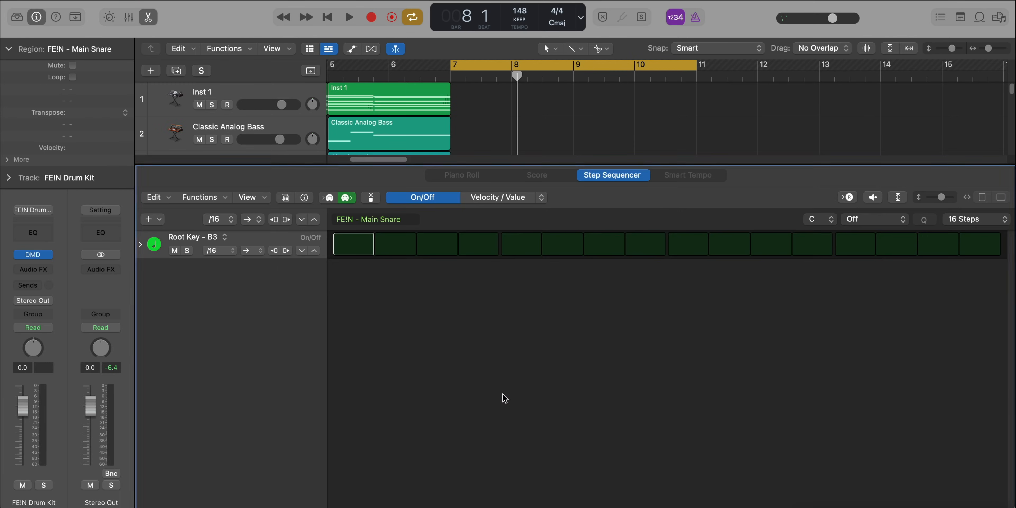
pyautogui.click(700, 245)
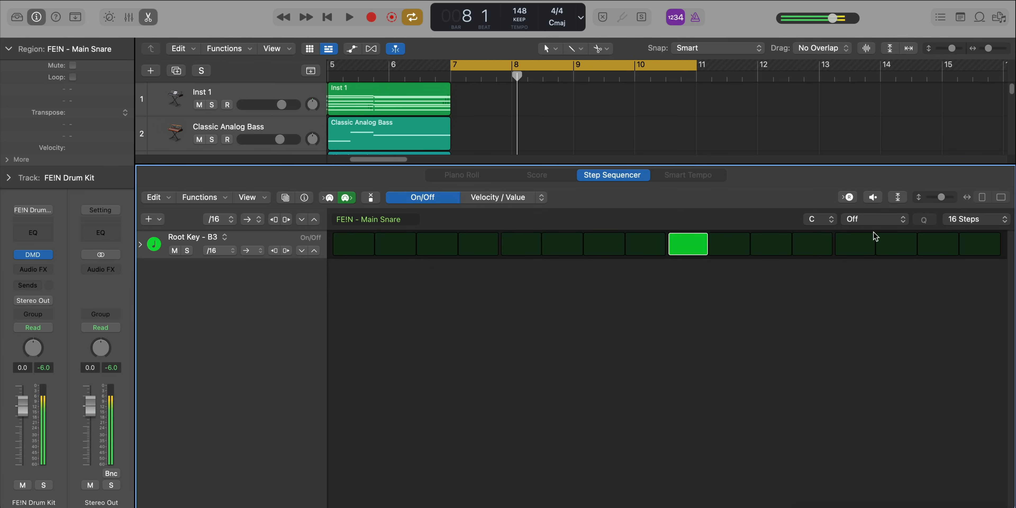
pyautogui.click(977, 223)
pyautogui.click(969, 249)
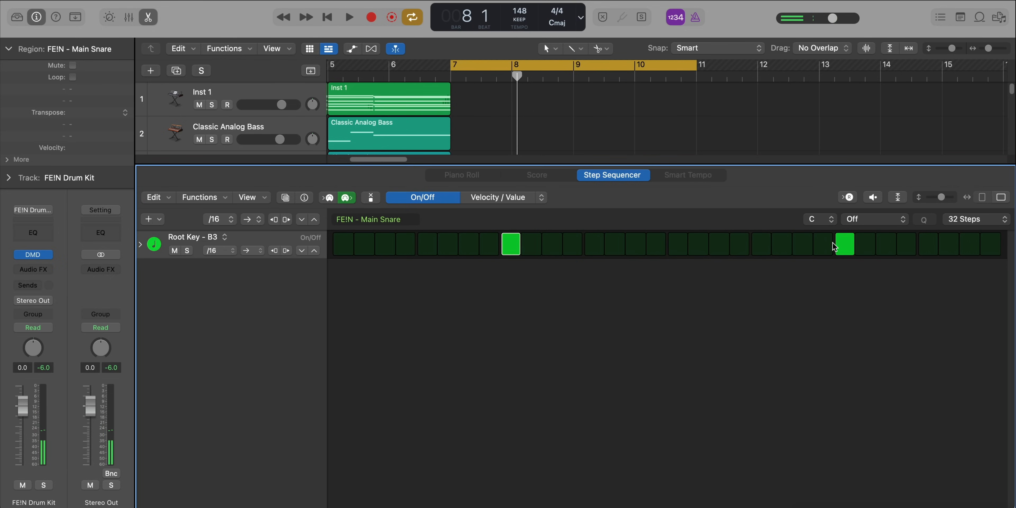
pyautogui.press('e')
pyautogui.press('space')
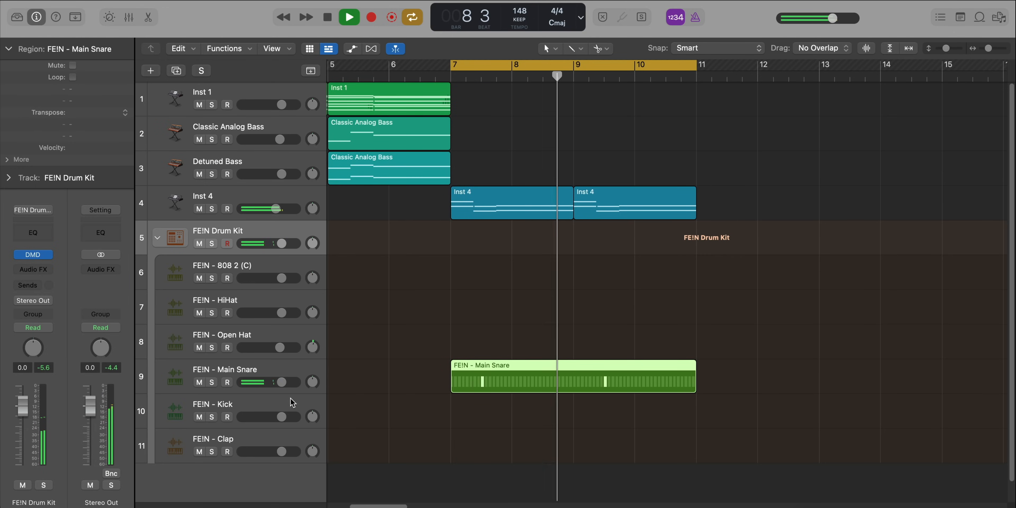
pyautogui.moveTo(275, 209); pyautogui.dragTo(279, 209)
pyautogui.press('space')
# Create a 16-step pattern for FE!N - HiHat with every step on and its row rate set to /8.
pyautogui.rightClick(458, 306)
pyautogui.click(478, 324)
pyautogui.click(316, 251)
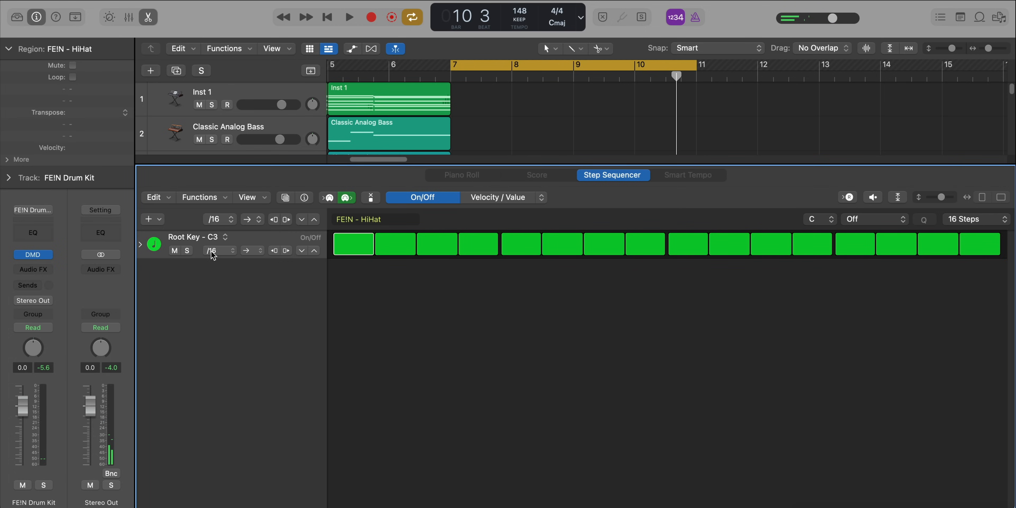
pyautogui.click(230, 253)
pyautogui.click(227, 241)
pyautogui.press('space')
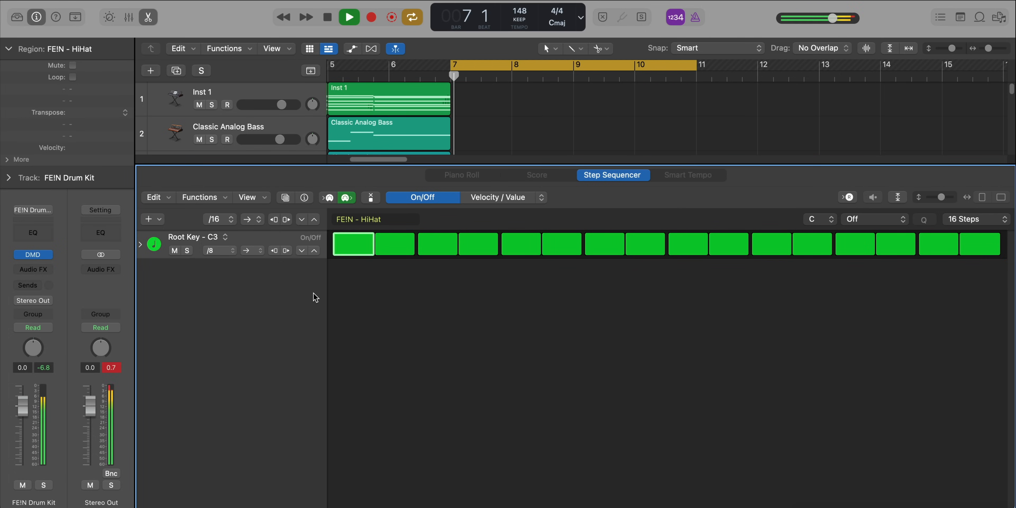
pyautogui.press('x')
pyautogui.press('x')
pyautogui.press('x')
pyautogui.press('x')
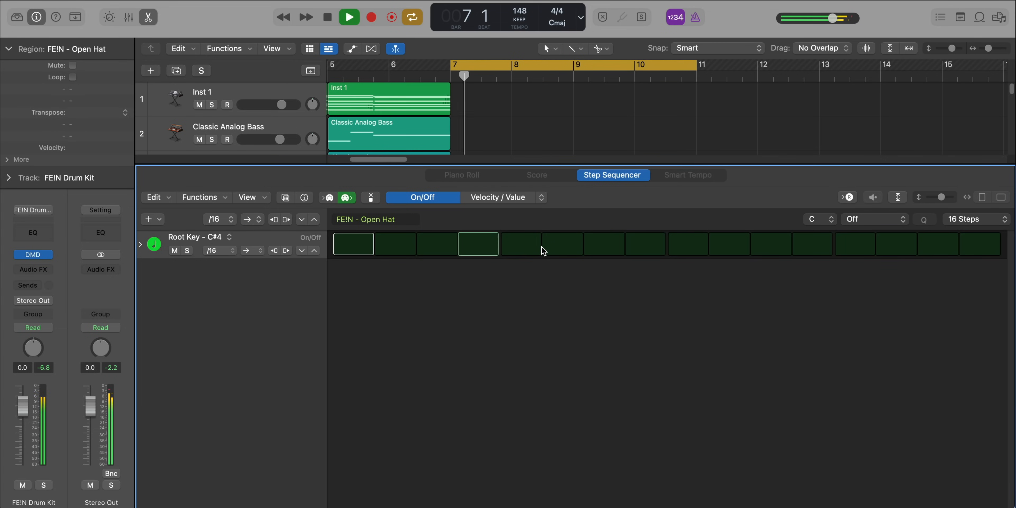
# Add hits on steps 5 and 13 of the 16-step FE!N - Open Hat pattern and play it with the beat.
pyautogui.click(532, 247)
pyautogui.click(859, 248)
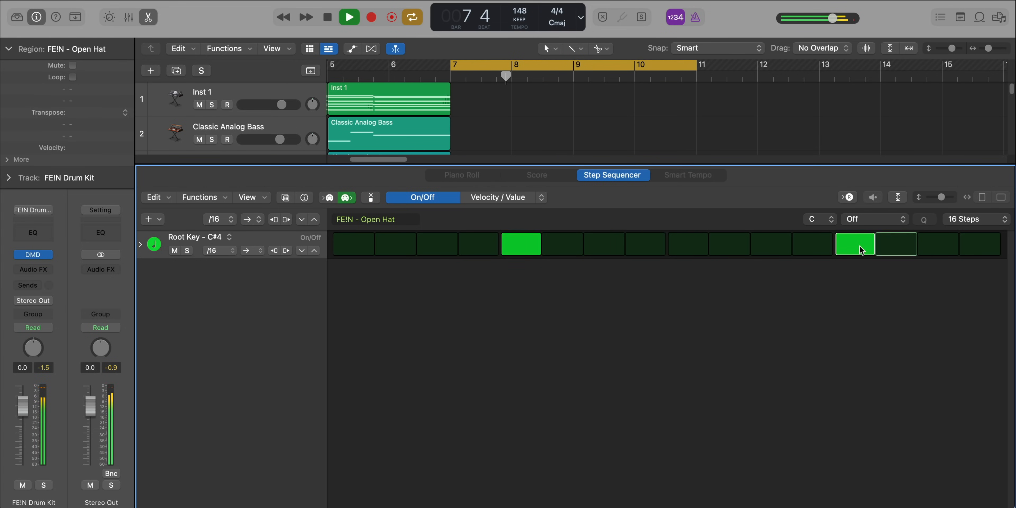
pyautogui.press('e')
pyautogui.scroll(-1, 473, 430)
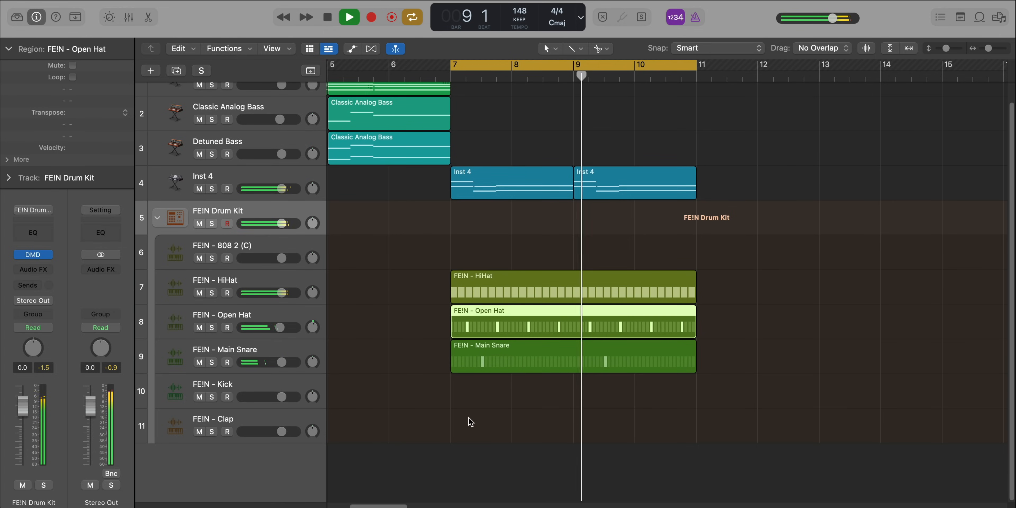
pyautogui.press('space')
# Create a 32-step pattern for FE!N - Clap with a hit on step 19 and check it during playback.
pyautogui.rightClick(465, 421)
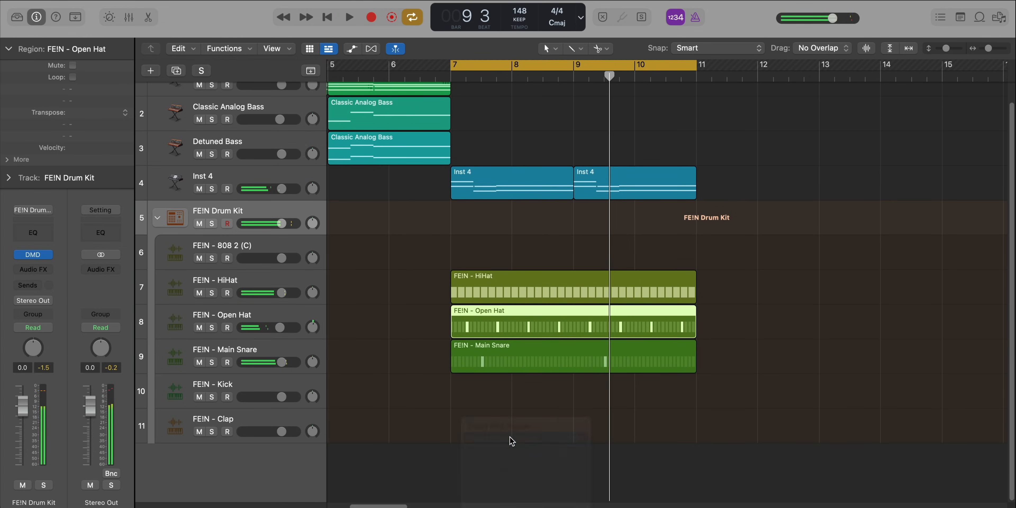
pyautogui.click(512, 438)
pyautogui.press('space')
pyautogui.click(1010, 219)
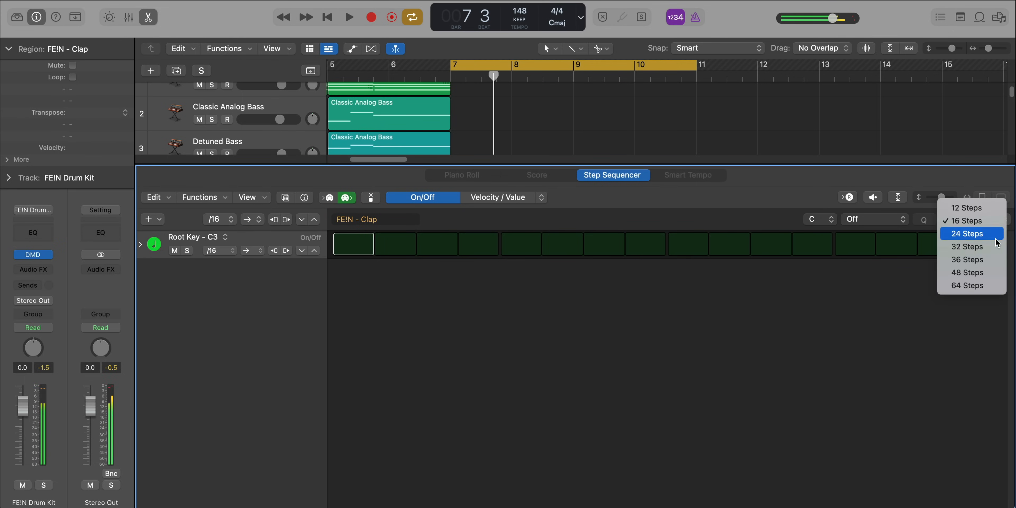
pyautogui.click(974, 250)
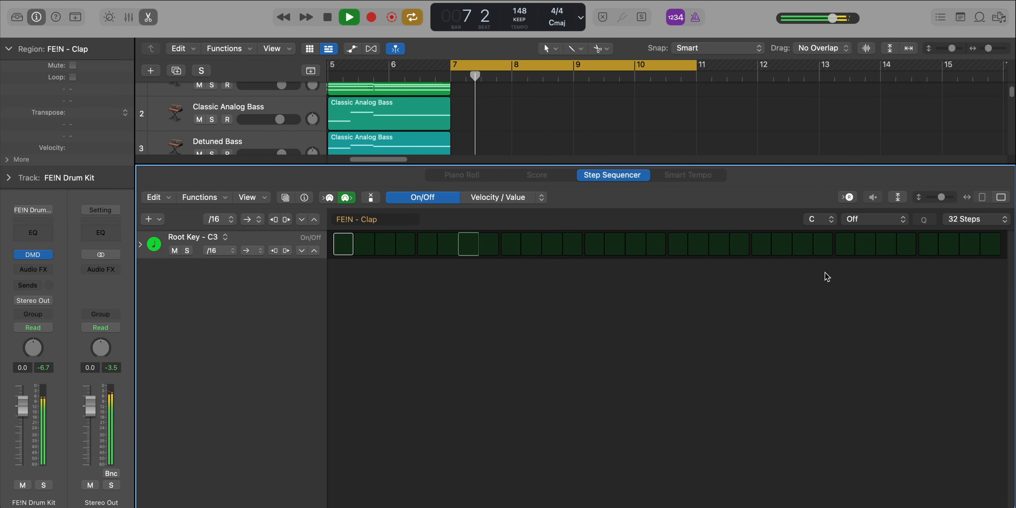
pyautogui.click(761, 244)
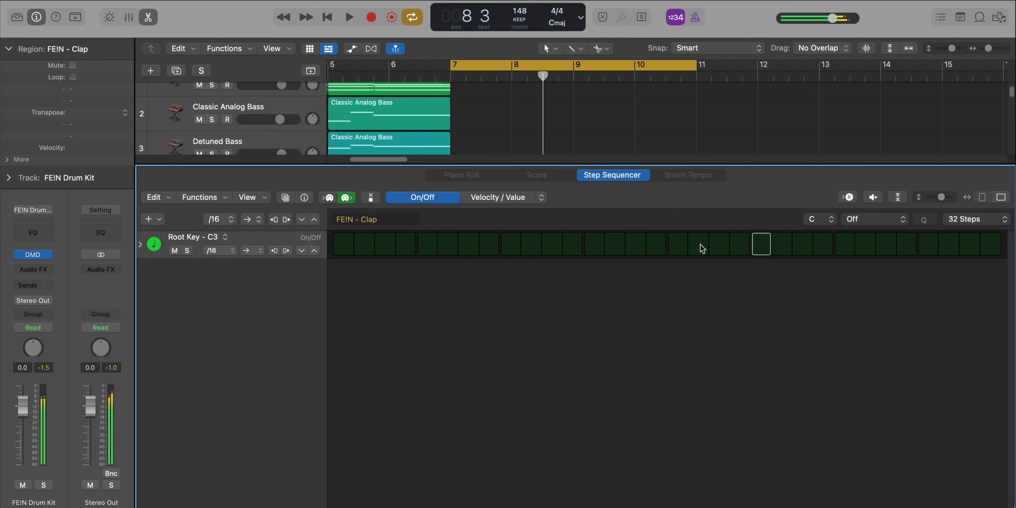
pyautogui.click(722, 245)
pyautogui.press('space')
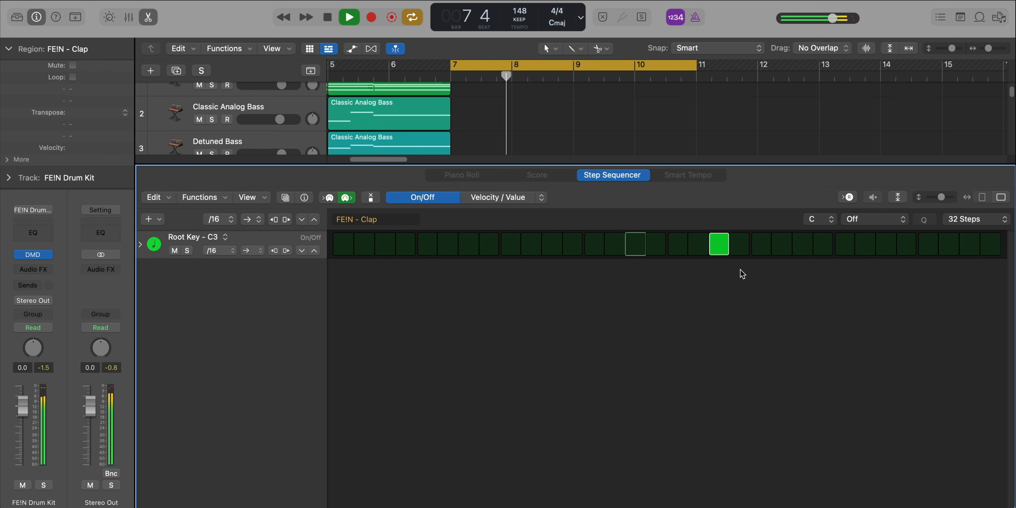
pyautogui.press('e')
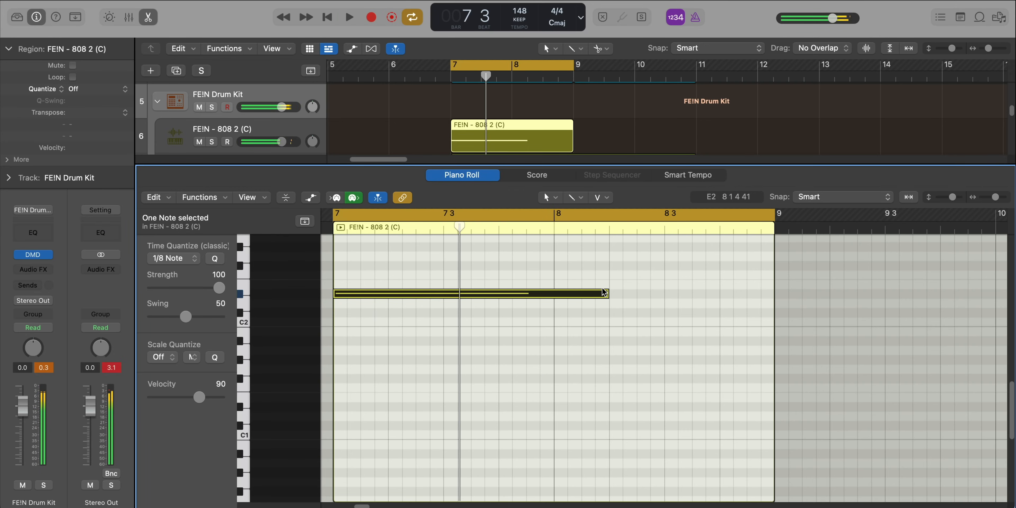
# Shorten the opening D#2 note of the 808 region to 1.5 beats and follow it with equally long A#1 and B1 notes.
pyautogui.moveTo(605, 292); pyautogui.dragTo(412, 327)
pyautogui.press('space')
pyautogui.keyDown('super'); pyautogui.click(417, 340); pyautogui.keyUp('super')
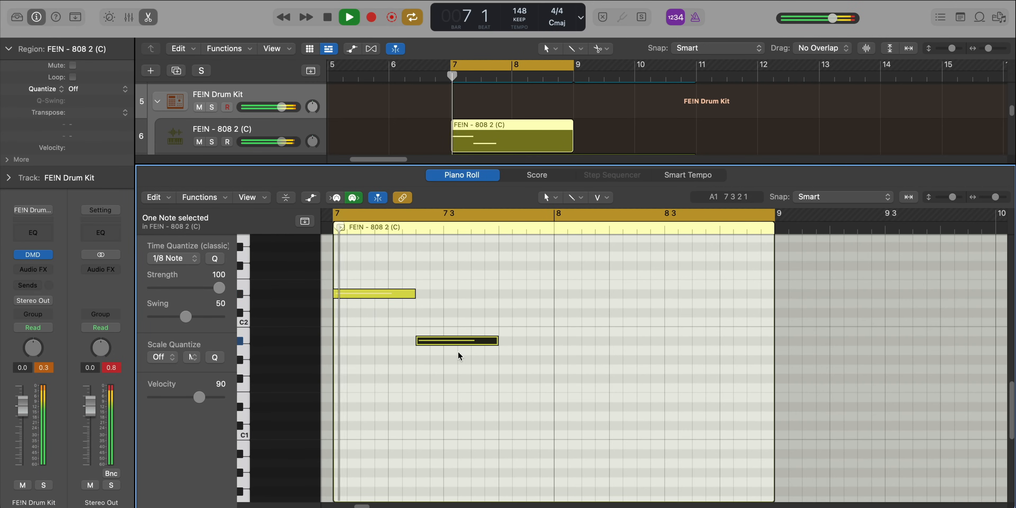
pyautogui.press('space')
pyautogui.keyDown('super'); pyautogui.click(504, 332); pyautogui.keyUp('super')
pyautogui.press('space')
# Set the velocity of all three 808 notes to 127.
pyautogui.press('space')
pyautogui.moveTo(543, 380); pyautogui.dragTo(347, 291)
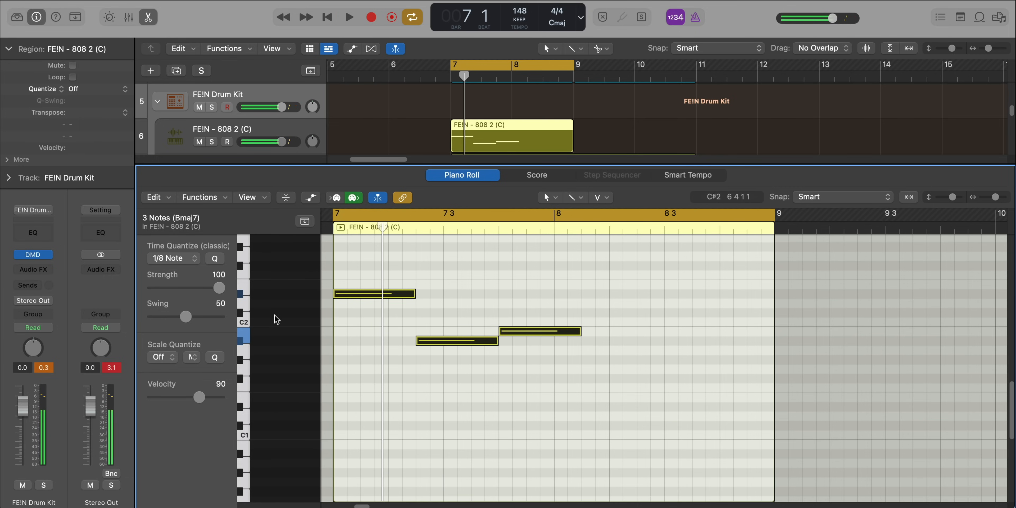
pyautogui.moveTo(199, 397); pyautogui.dragTo(221, 398)
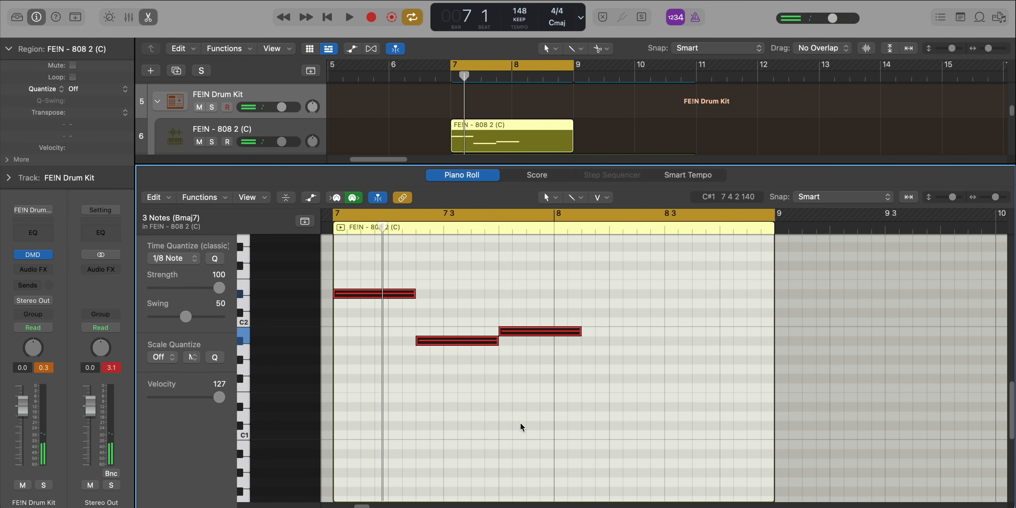
# Transpose all three notes of the FE!N - 808 2 (C) region down two octaves and play the beat.
pyautogui.press('space')
pyautogui.moveTo(608, 413); pyautogui.dragTo(323, 259)
pyautogui.press('space')
pyautogui.hotkey('alt', 'shift', 'Down')
pyautogui.hotkey('alt', 'shift', 'Down')
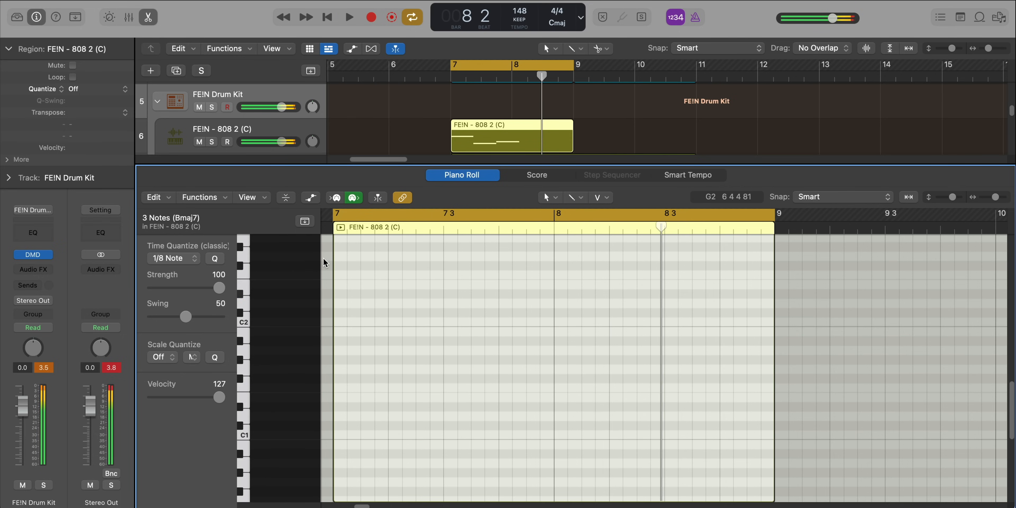
pyautogui.scroll(-5, 323, 257)
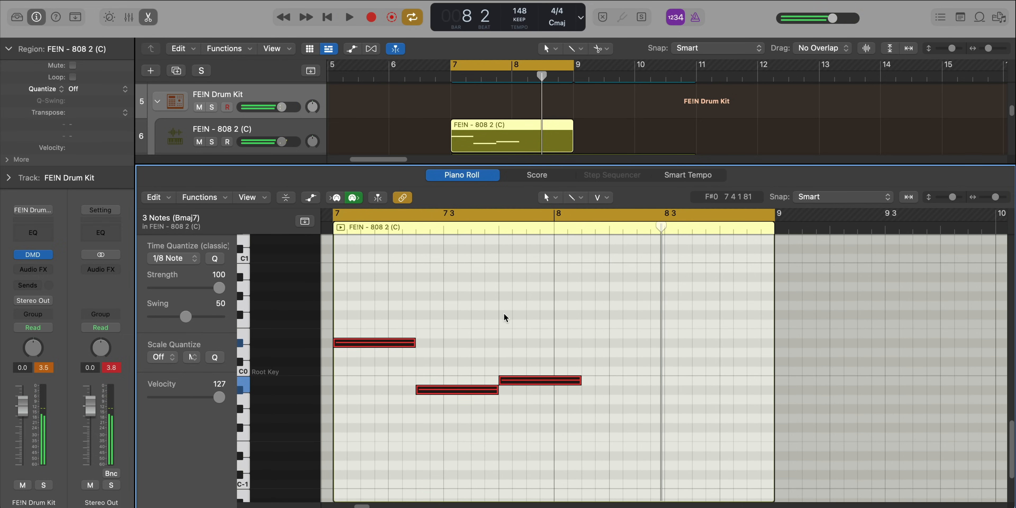
pyautogui.press('space')
pyautogui.press('p')
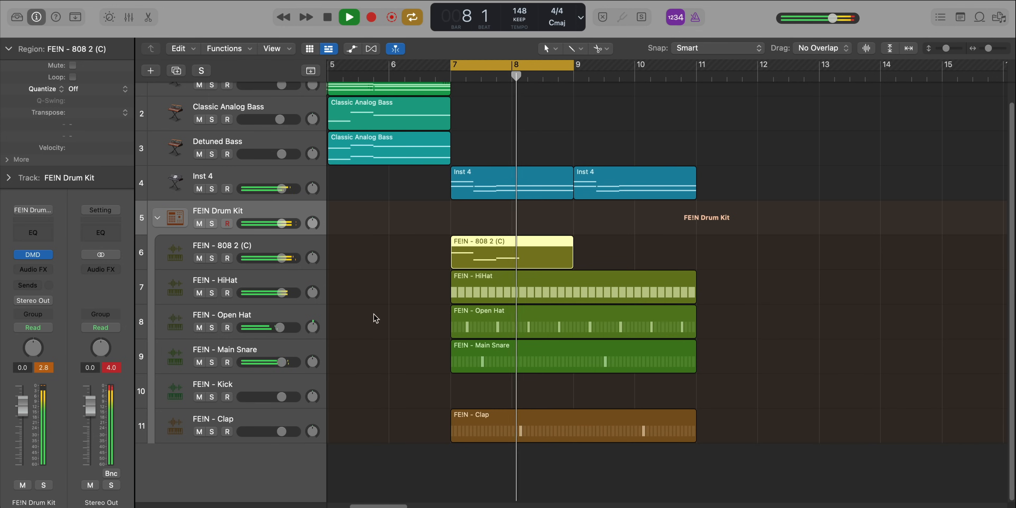
# Insert an Adaptive Limiter on the Stereo Out channel and check its levels during playback.
pyautogui.click(101, 269)
pyautogui.moveTo(125, 410)
pyautogui.click(258, 405)
pyautogui.moveTo(539, 245); pyautogui.dragTo(514, 268)
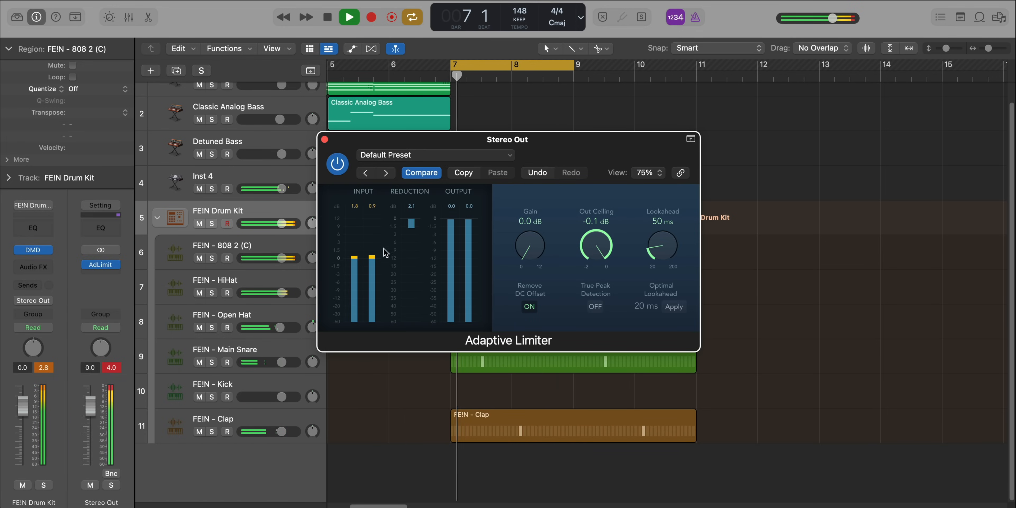
pyautogui.click(324, 140)
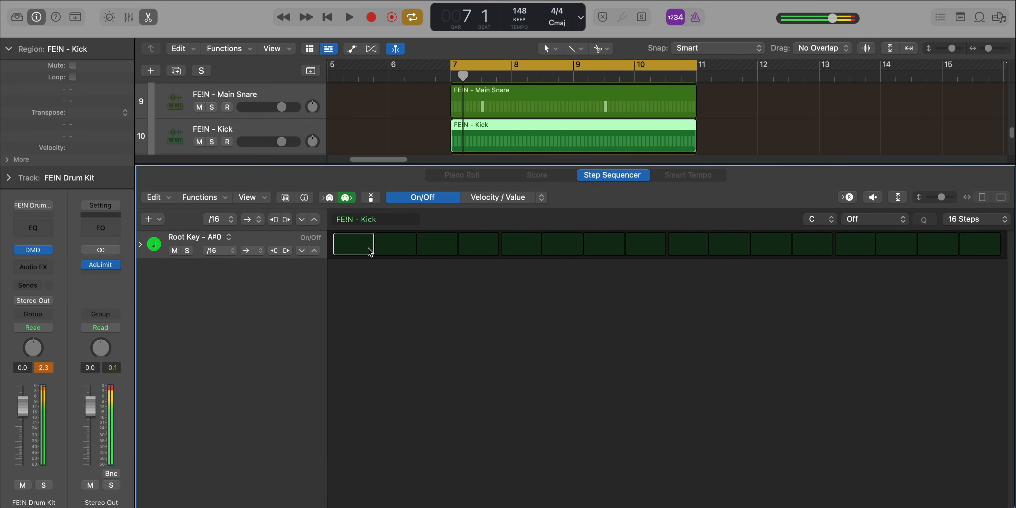
# Add hits on steps 1, 7 and 13 of the FE!N - Kick pattern while the beat plays.
pyautogui.click(370, 252)
pyautogui.press('space')
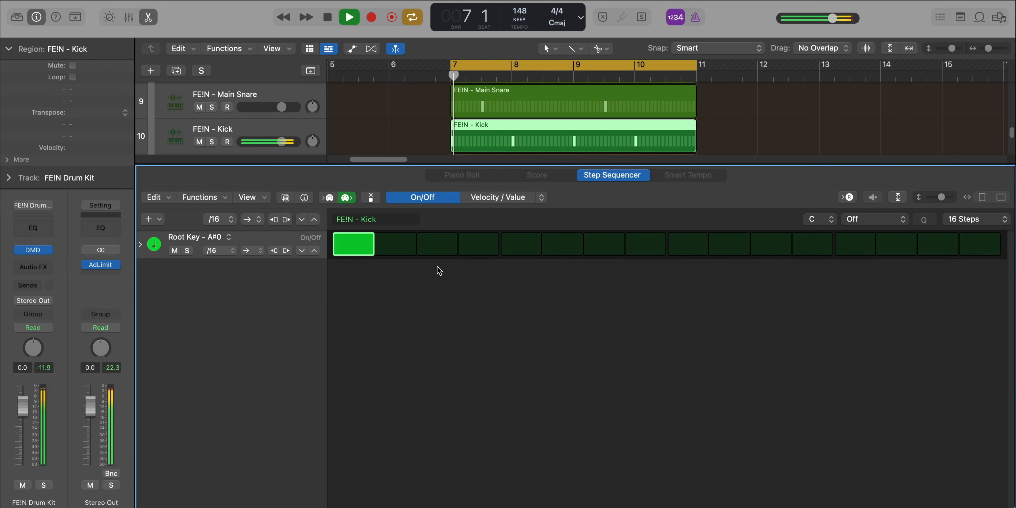
pyautogui.click(605, 247)
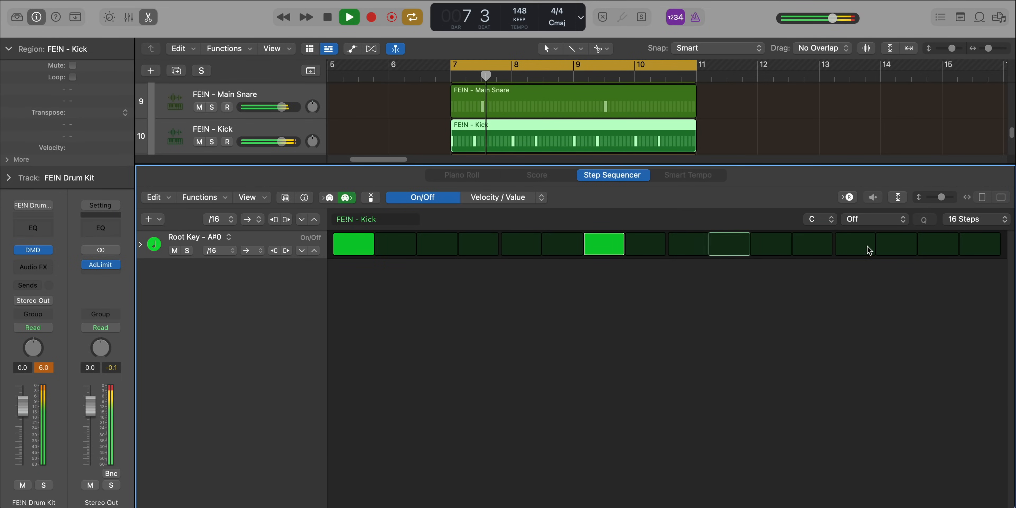
pyautogui.click(852, 244)
# Extend the FE!N - Kick pattern to 32 steps and clear the repeated hits from its second half.
pyautogui.click(972, 219)
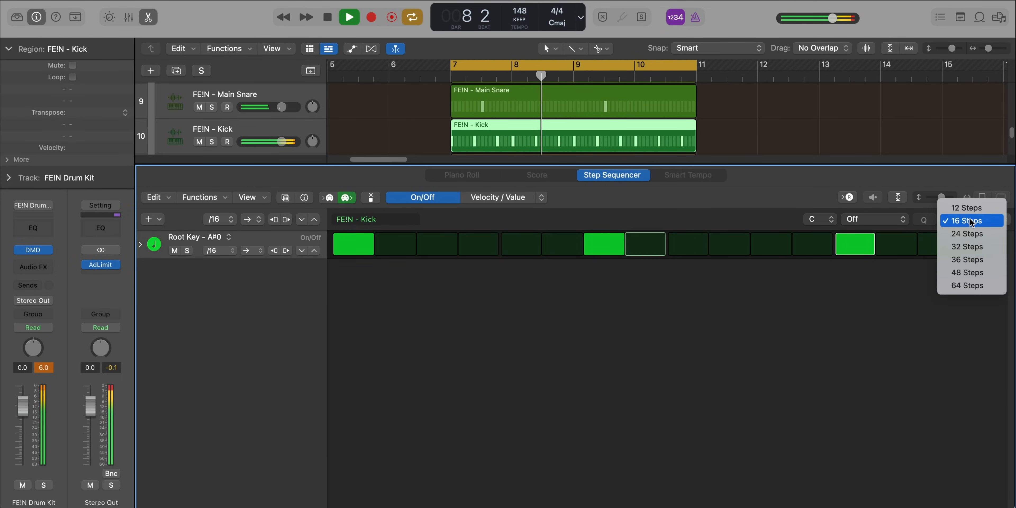
pyautogui.click(967, 247)
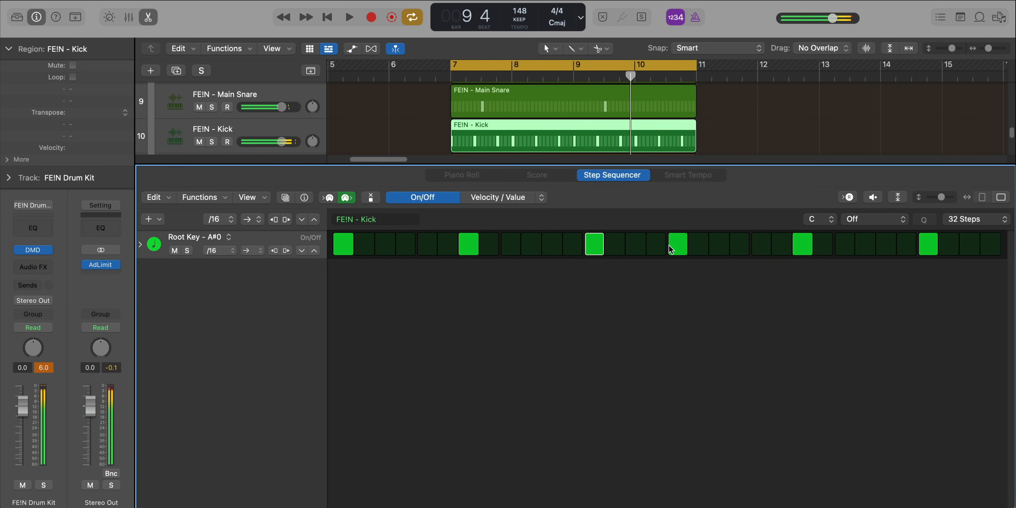
pyautogui.moveTo(670, 251); pyautogui.dragTo(968, 244)
pyautogui.press('space')
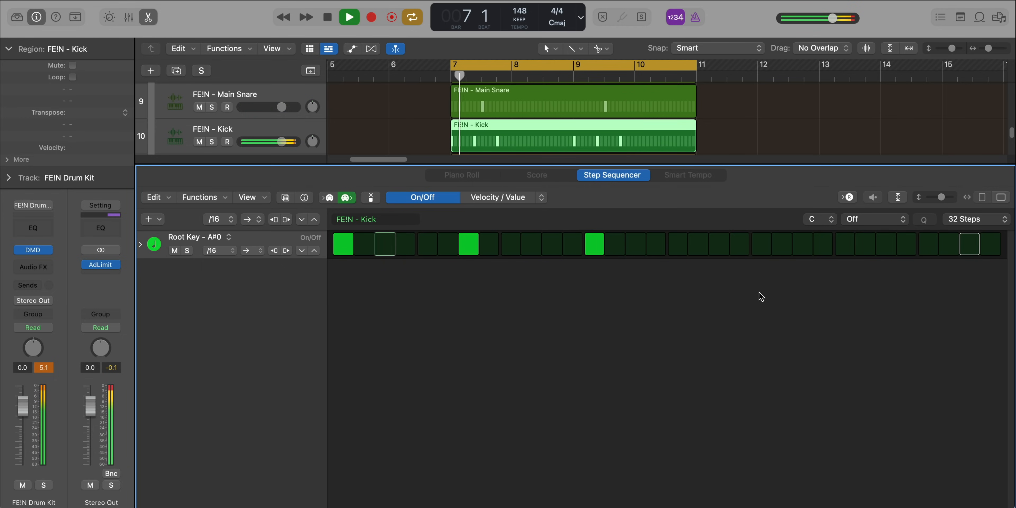
# Add hits on steps 21, 25 and 27 of the FE!N - Kick pattern and check it during playback.
pyautogui.click(767, 247)
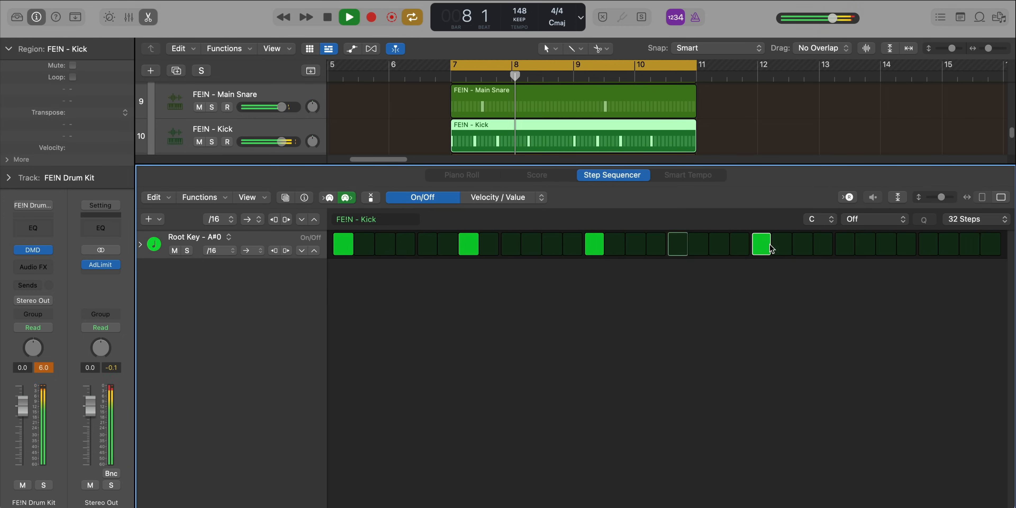
pyautogui.click(900, 247)
pyautogui.press('space')
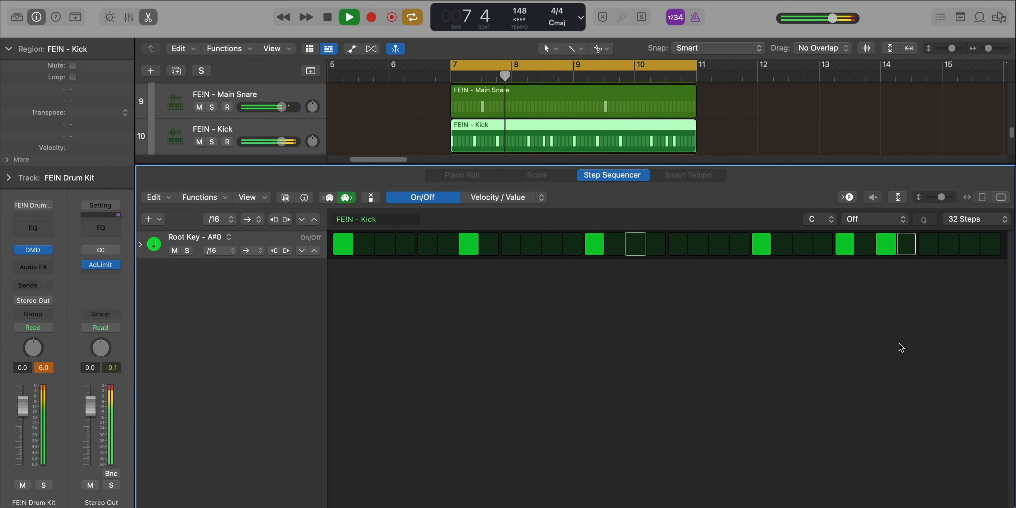
pyautogui.press('e')
pyautogui.press('x')
pyautogui.press('x')
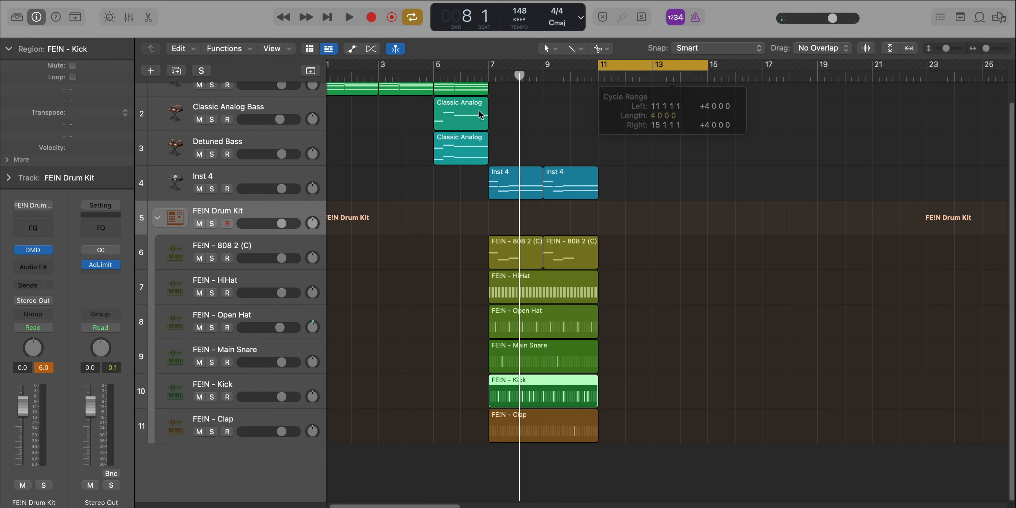
# Copy the Classic Analog Bass region to bar 11 on a new software instrument track placed above the FE!N Drum Kit.
pyautogui.click(456, 126)
pyautogui.moveTo(457, 125); pyautogui.dragTo(621, 125)
pyautogui.click(150, 70)
pyautogui.press('Return')
pyautogui.moveTo(199, 442); pyautogui.dragTo(307, 196)
pyautogui.moveTo(605, 120); pyautogui.dragTo(605, 224)
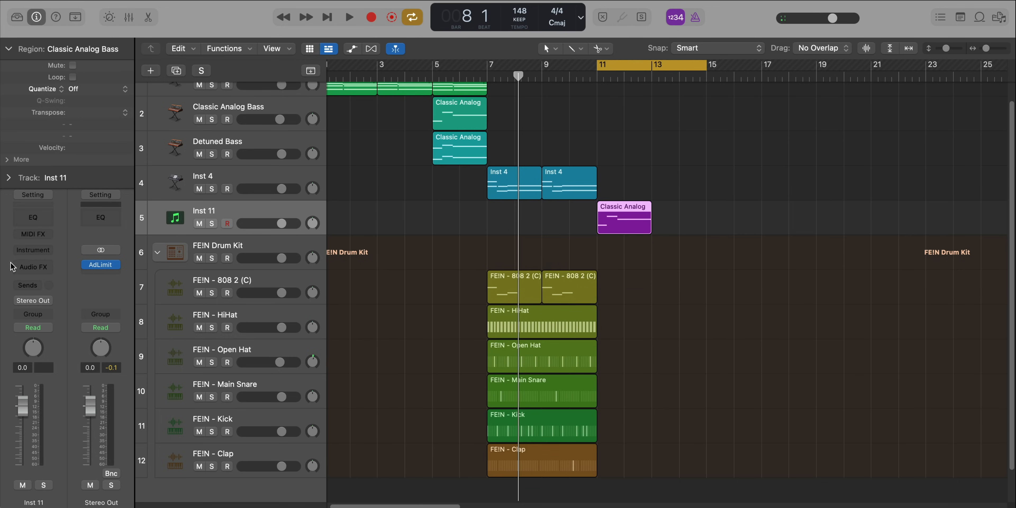
# Load Alchemy on the Inst 11 track with the 80s Synth Pop Lead preset from the Synths category.
pyautogui.click(47, 251)
pyautogui.click(67, 355)
pyautogui.click(282, 282)
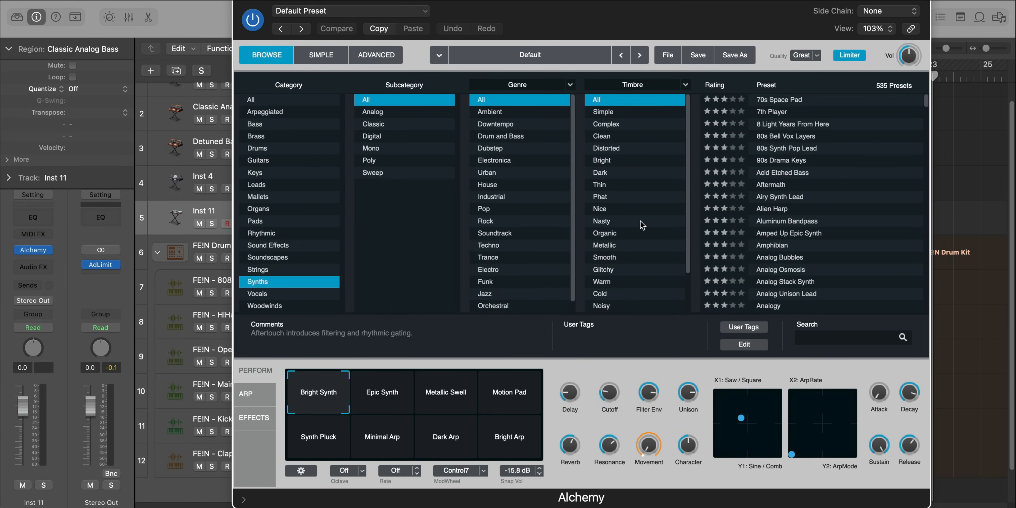
pyautogui.click(806, 151)
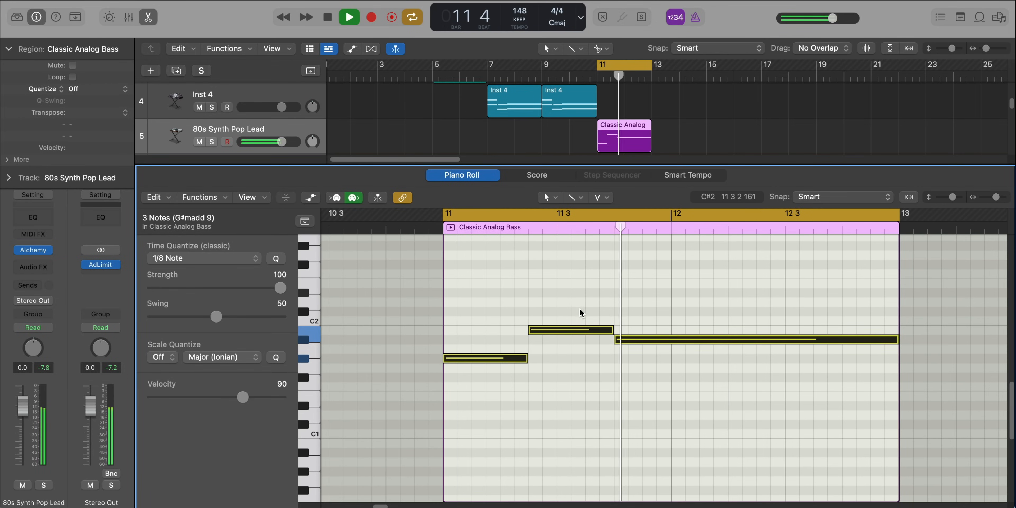
# Copy the three notes of the 80s Synth Pop Lead region one octave lower and play the result.
pyautogui.press('space')
pyautogui.click(527, 310)
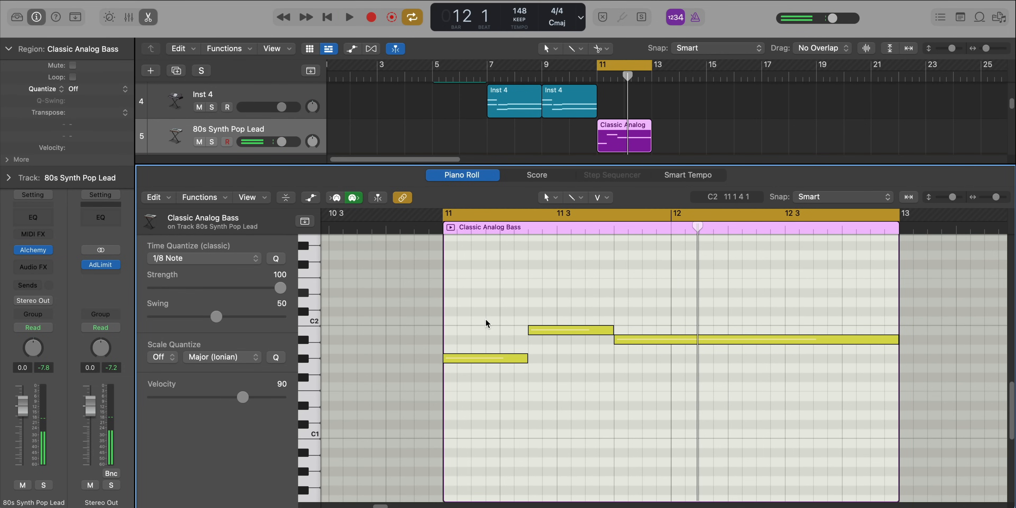
pyautogui.moveTo(491, 316); pyautogui.dragTo(623, 364)
pyautogui.moveTo(485, 359); pyautogui.dragTo(486, 396)
pyautogui.press('space')
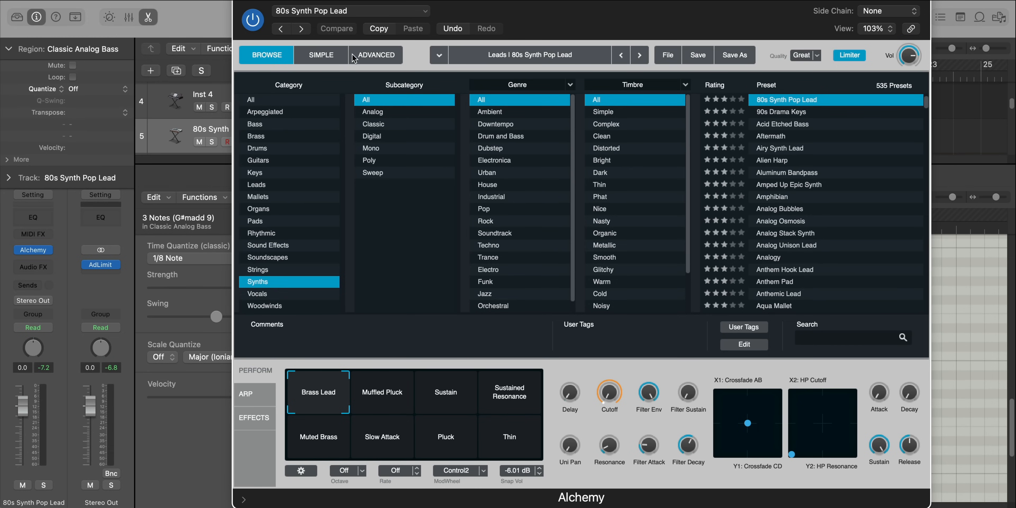
# Set Alchemy's number of voices to 2 and audition the Muffled Pluck and Sustain performance snapshots.
pyautogui.click(376, 55)
pyautogui.click(839, 175)
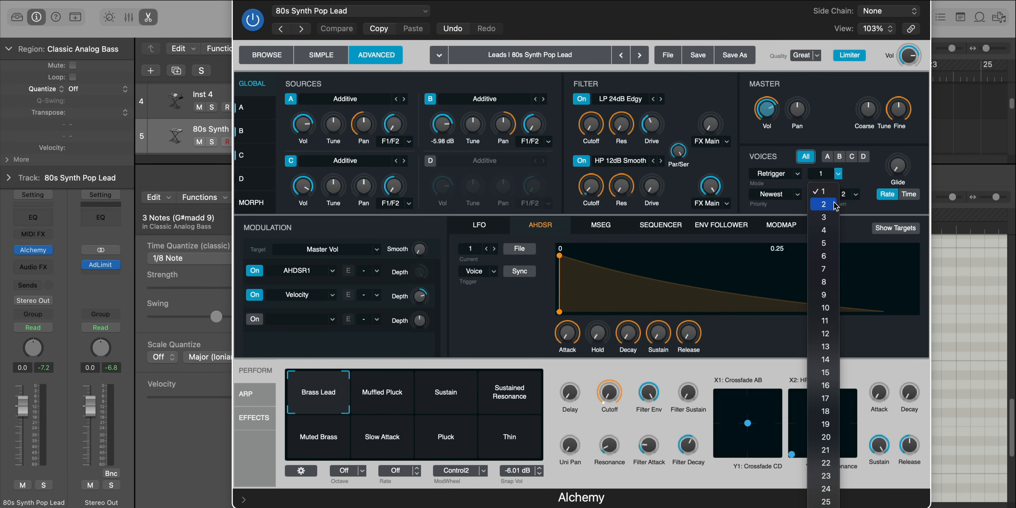
pyautogui.click(834, 204)
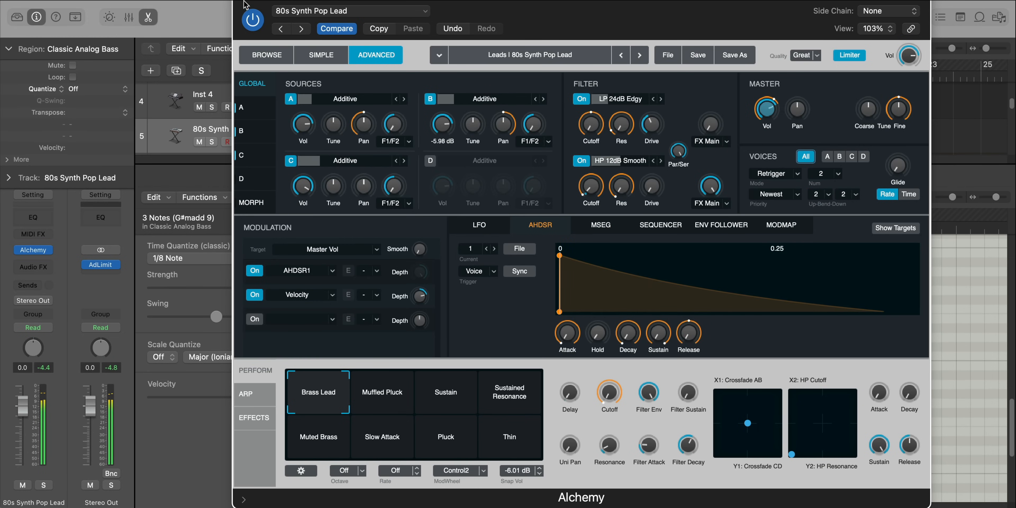
pyautogui.click(382, 392)
pyautogui.click(457, 389)
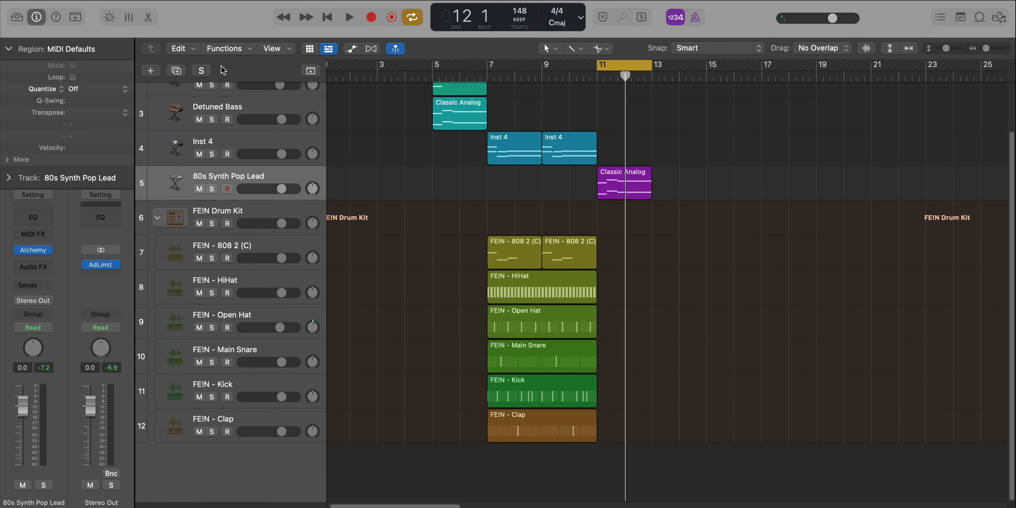
# Create another software instrument track and copy the 80s Synth Pop Lead region onto it at bar 11.
pyautogui.click(151, 71)
pyautogui.press('Return')
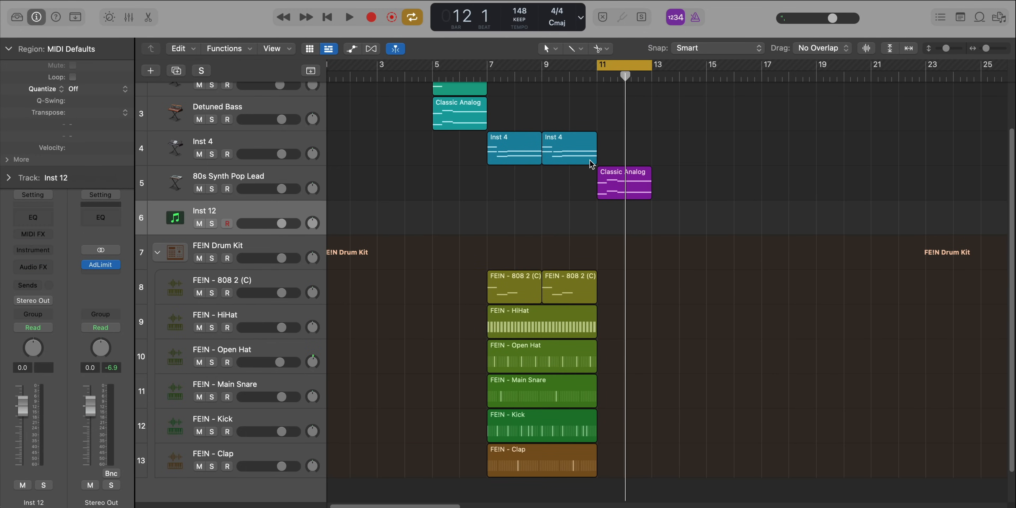
pyautogui.moveTo(612, 188); pyautogui.dragTo(615, 222)
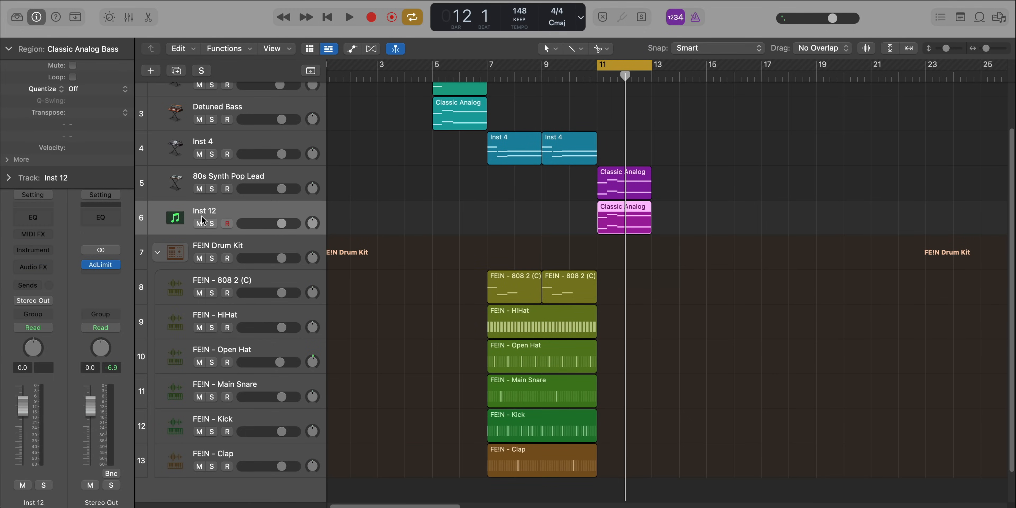
# Load Retro Synth on the Inst 12 track with the Slow Swell Brass preset.
pyautogui.click(37, 251)
pyautogui.click(62, 312)
pyautogui.moveTo(654, 170); pyautogui.dragTo(494, 34)
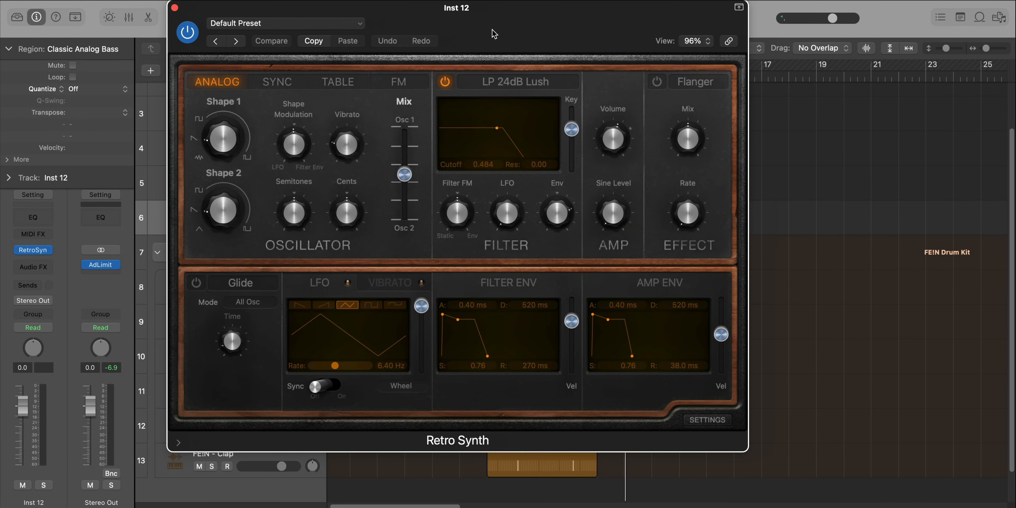
pyautogui.click(339, 29)
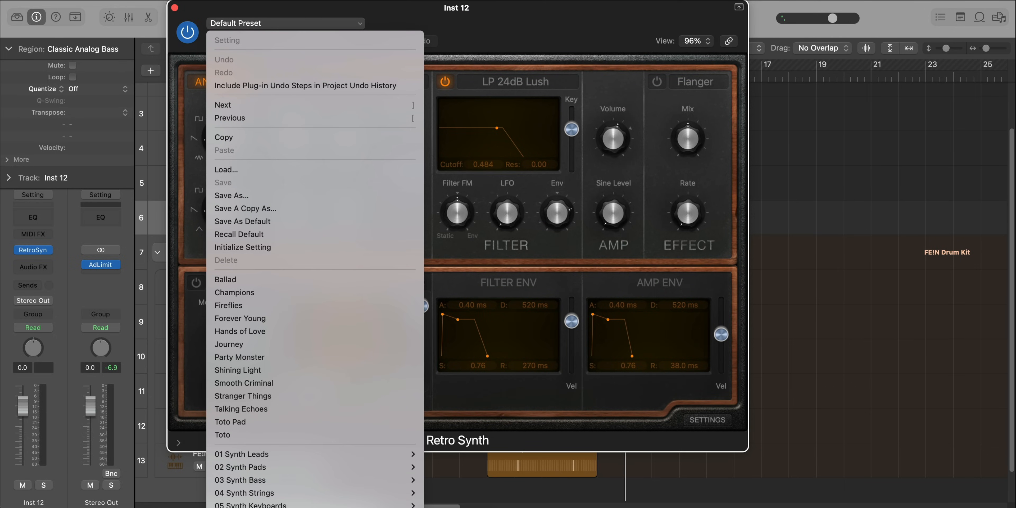
pyautogui.click(453, 507)
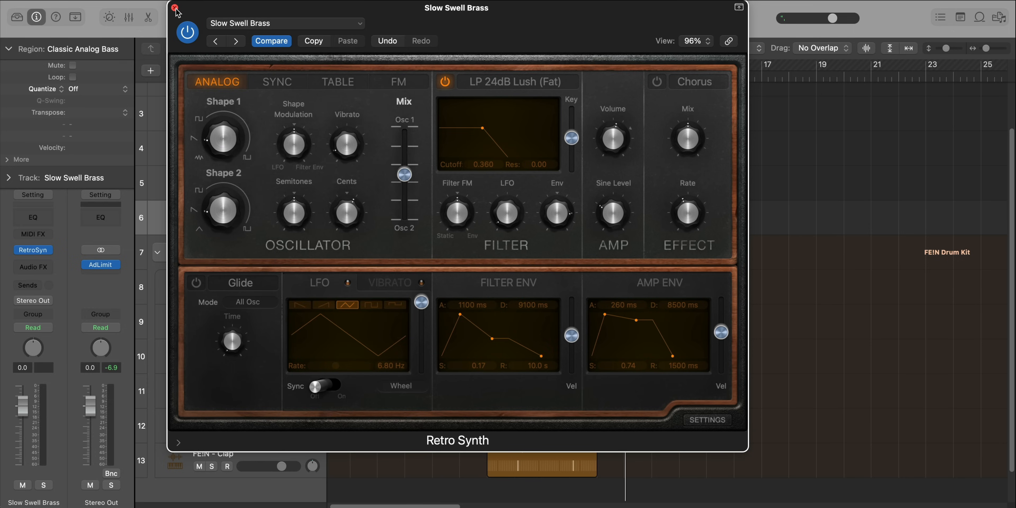
pyautogui.click(174, 8)
# Solo the Slow Swell Brass track, delete the upper-octave notes from its region, and play the remaining notes.
pyautogui.click(212, 224)
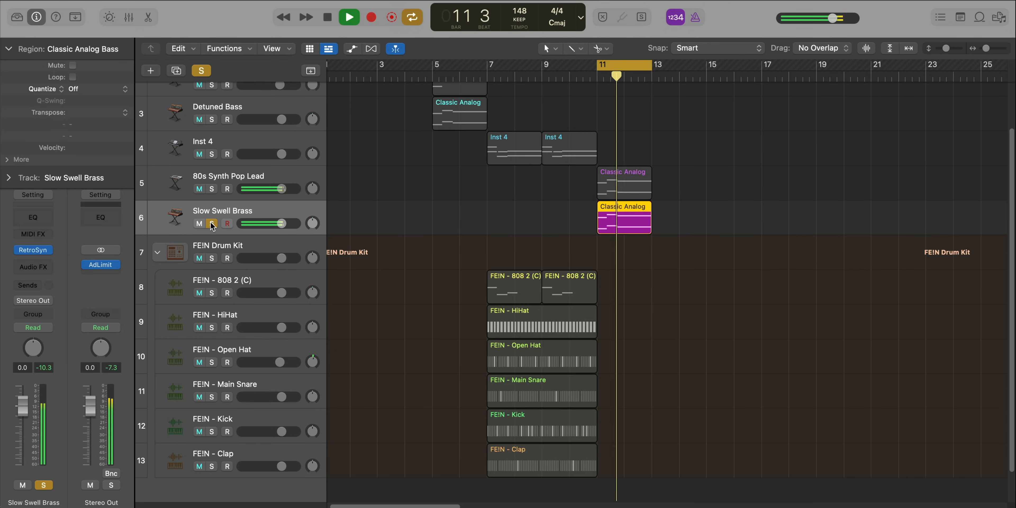
pyautogui.doubleClick(621, 221)
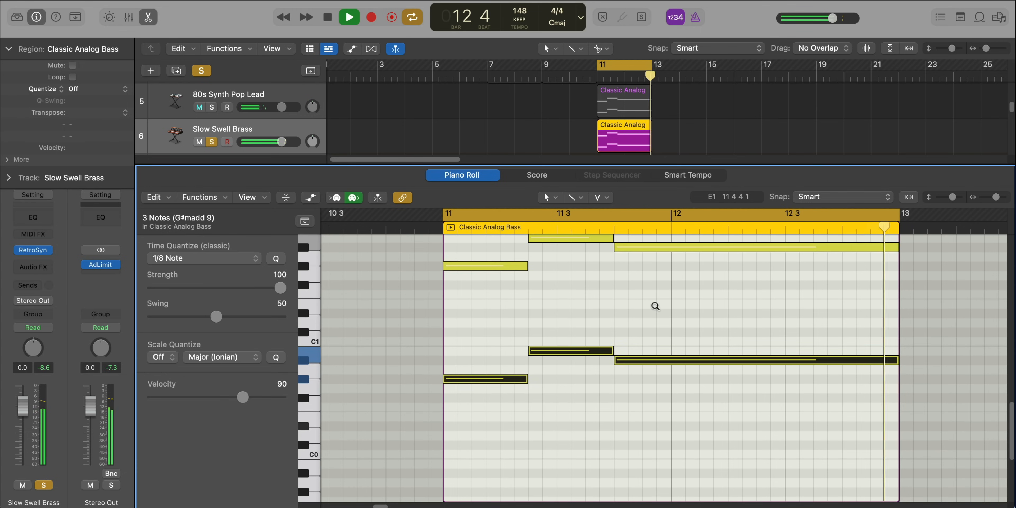
pyautogui.keyDown('ctrl'); pyautogui.keyDown('alt'); pyautogui.click(655, 305); pyautogui.keyUp('alt'); pyautogui.keyUp('ctrl')
pyautogui.press('space')
pyautogui.moveTo(503, 288); pyautogui.dragTo(664, 335)
pyautogui.press('Delete')
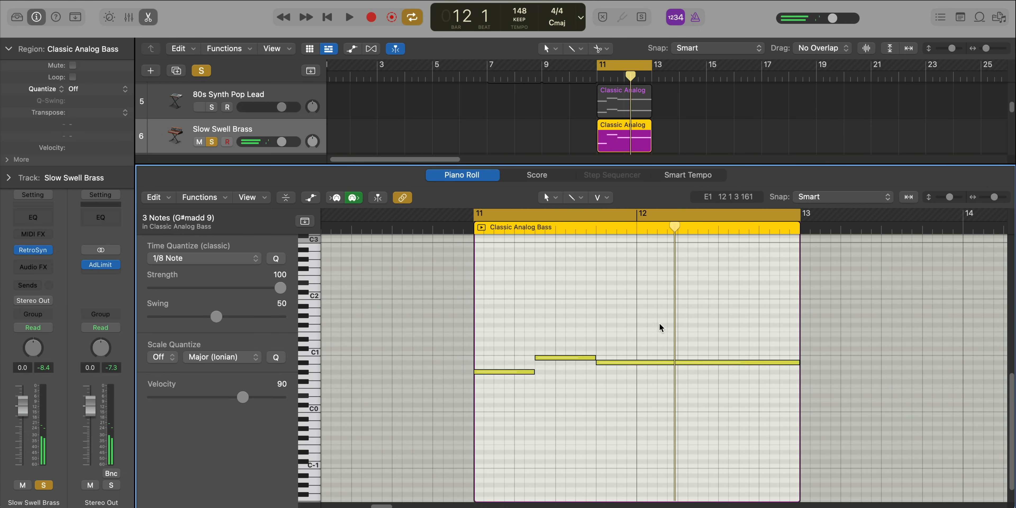
pyautogui.moveTo(515, 330); pyautogui.dragTo(698, 428)
pyautogui.press('space')
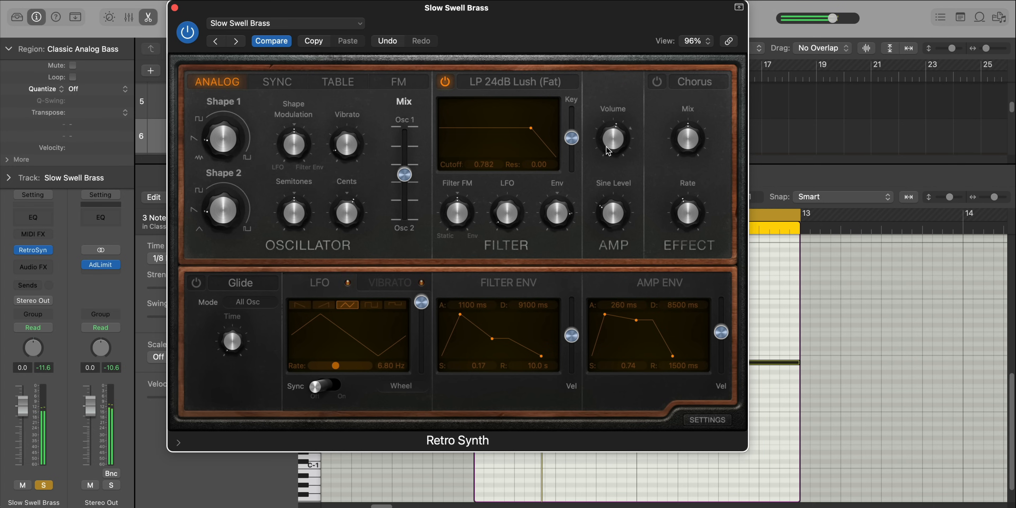
# Adjust the Slow Swell Brass filter envelope amount, set the amp attack to 23 ms, and check Retro Synth's global settings.
pyautogui.moveTo(557, 213); pyautogui.dragTo(561, 239)
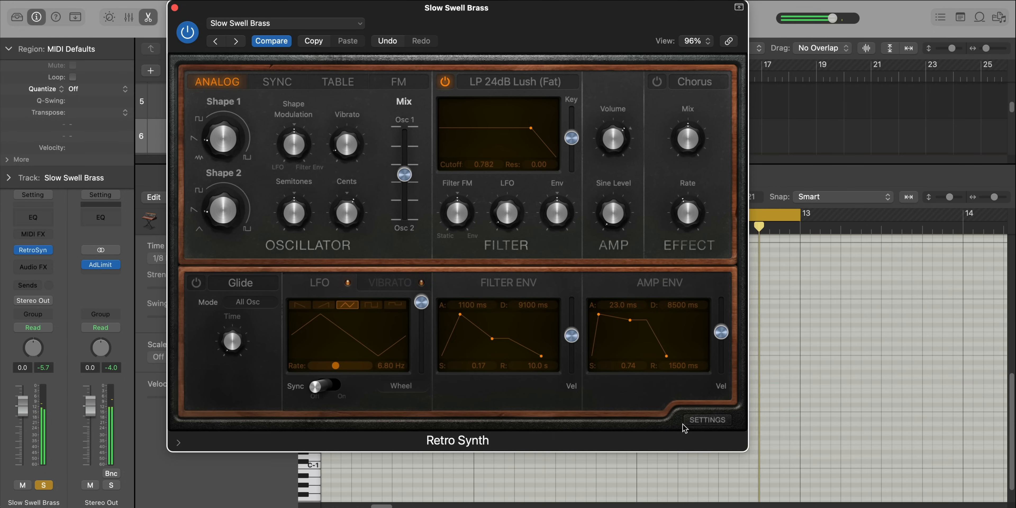
pyautogui.click(702, 420)
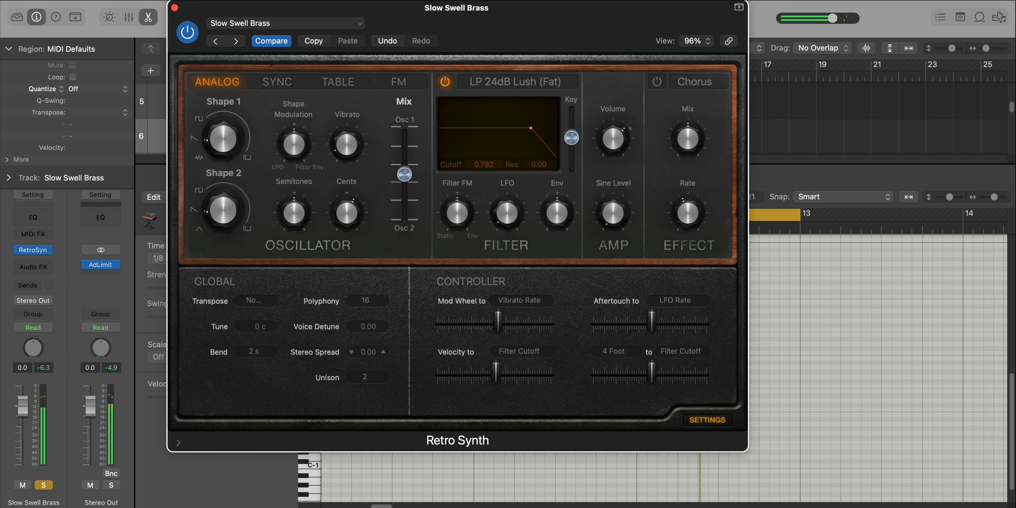
pyautogui.click(175, 7)
pyautogui.press('e')
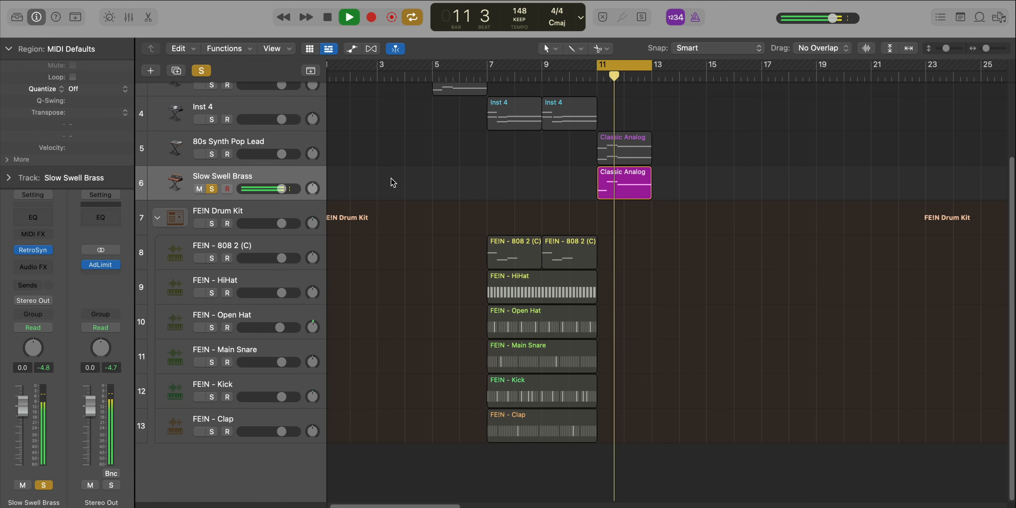
# Solo the 80s Synth Pop Lead track together with Slow Swell Brass and slightly lower the Slow Swell Brass volume.
pyautogui.click(211, 154)
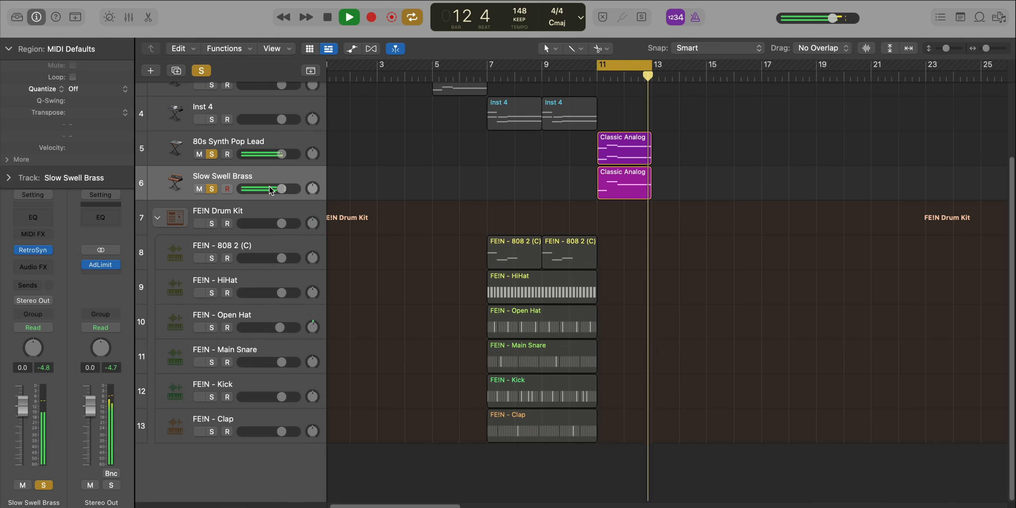
pyautogui.moveTo(280, 190); pyautogui.dragTo(279, 190)
pyautogui.scroll(-4, 407, 235)
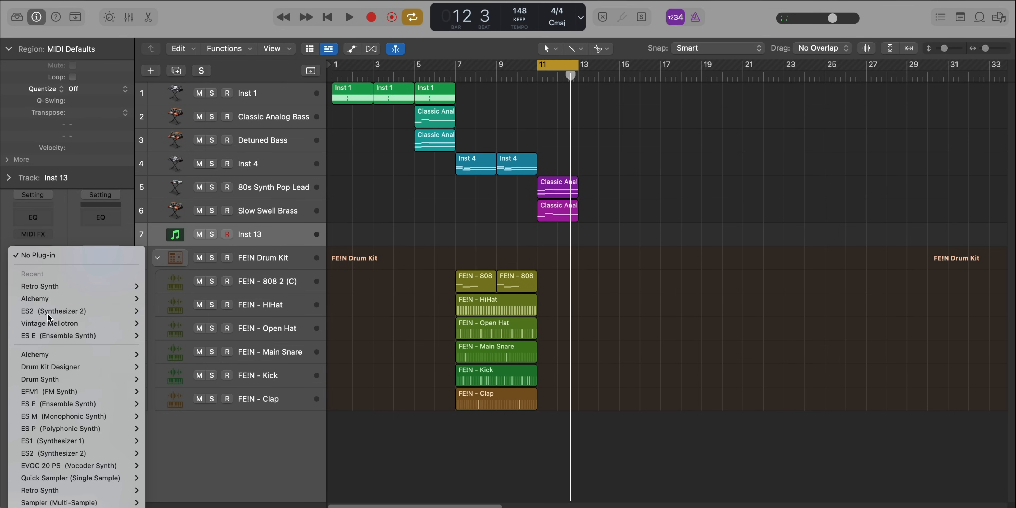
# Load ES2 on the Inst 13 track and copy the Inst 1 region onto it at bar 11.
pyautogui.click(79, 314)
pyautogui.moveTo(603, 158); pyautogui.dragTo(521, 59)
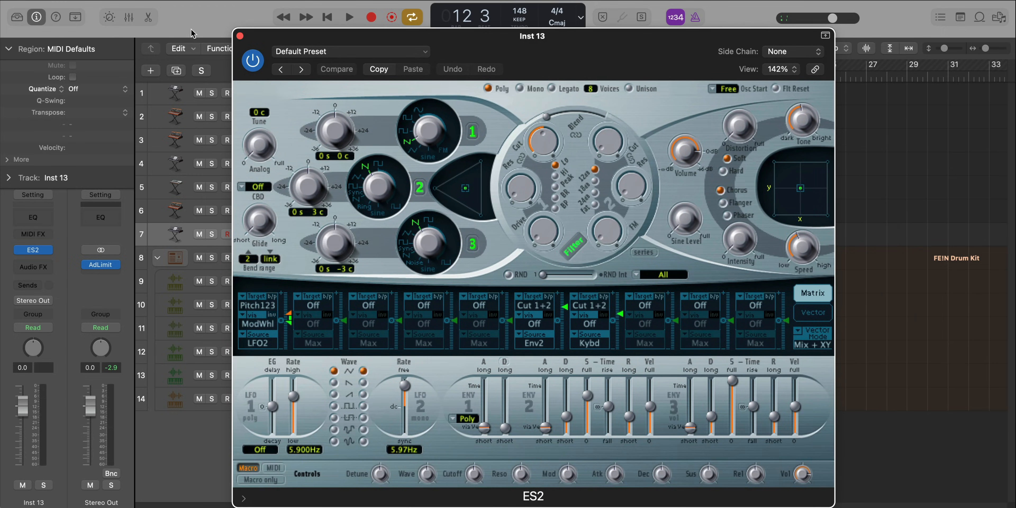
pyautogui.click(240, 37)
pyautogui.moveTo(351, 94); pyautogui.dragTo(556, 236)
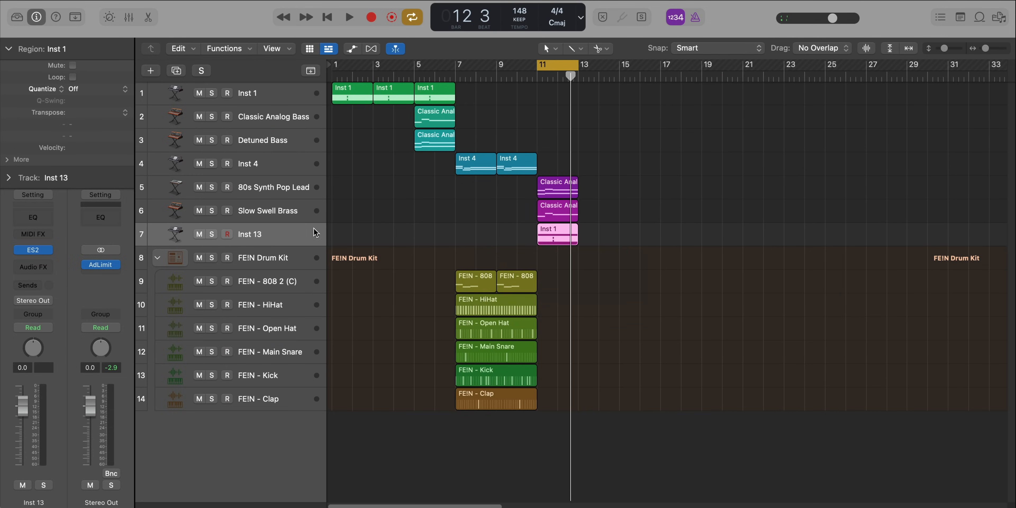
# Solo Inst 13 and reduce its region to the first chord held through bar 11, plus a shorter copy of it starting at beat 3 of bar 12.
pyautogui.click(212, 234)
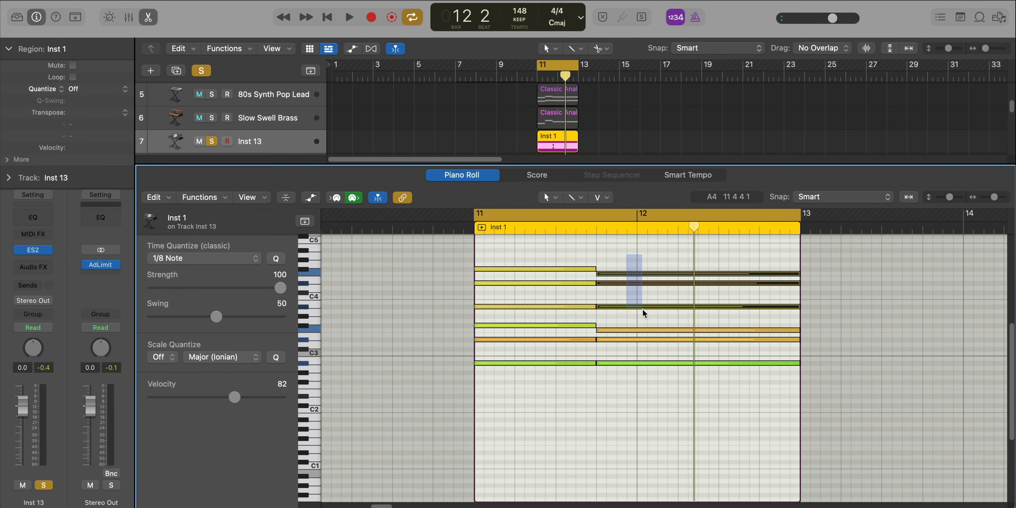
pyautogui.moveTo(642, 309)
pyautogui.mouseDown()
pyautogui.moveTo(655, 387)
pyautogui.moveTo(587, 233)
pyautogui.moveTo(599, 305)
pyautogui.moveTo(637, 311)
pyautogui.mouseUp()
pyautogui.press('Delete')
pyautogui.press('space')
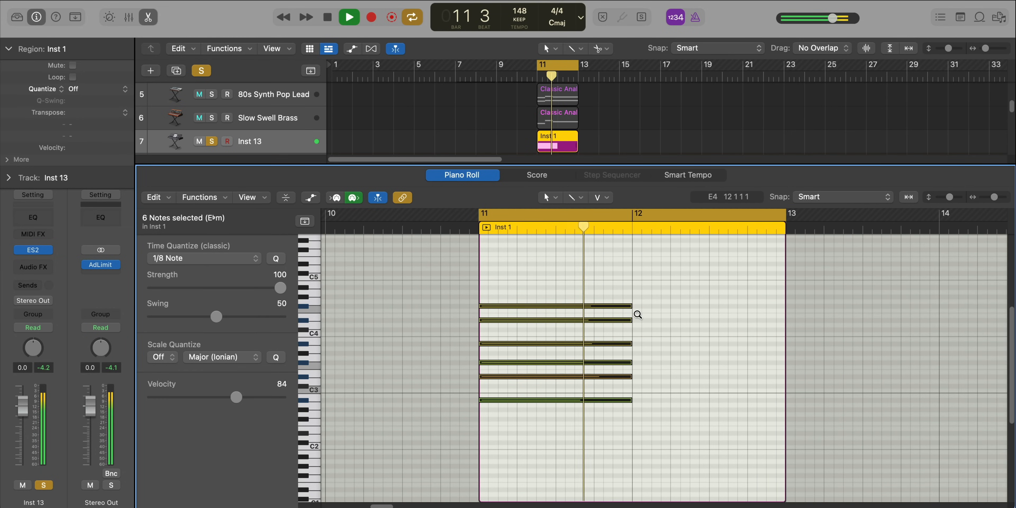
pyautogui.press('space')
pyautogui.moveTo(548, 306); pyautogui.dragTo(763, 312)
pyautogui.moveTo(842, 311); pyautogui.dragTo(771, 315)
pyautogui.click(310, 198)
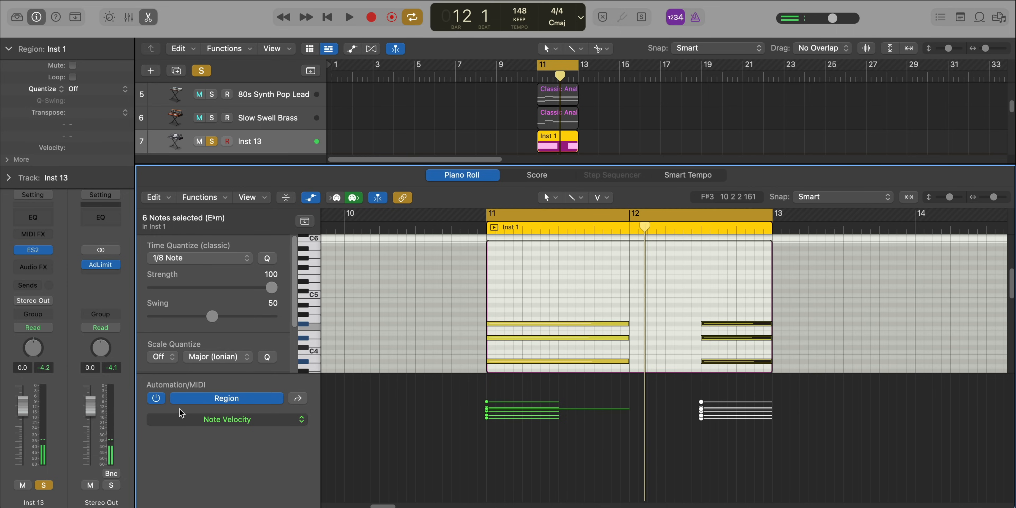
pyautogui.click(228, 419)
pyautogui.click(239, 507)
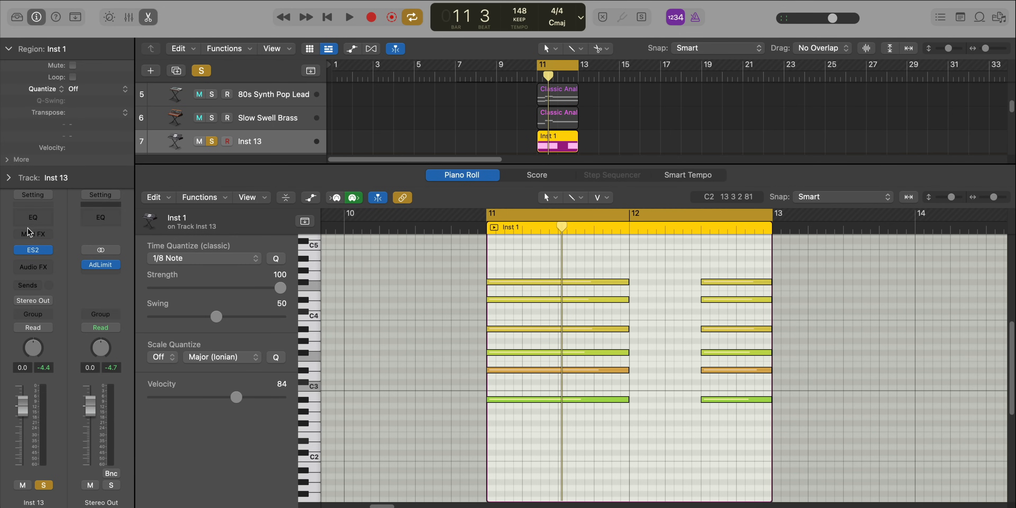
# Insert an Arpeggiator on Inst 13 with a 1/32 rate and the up/down note order, and play the result.
pyautogui.click(28, 233)
pyautogui.click(29, 233)
pyautogui.click(28, 233)
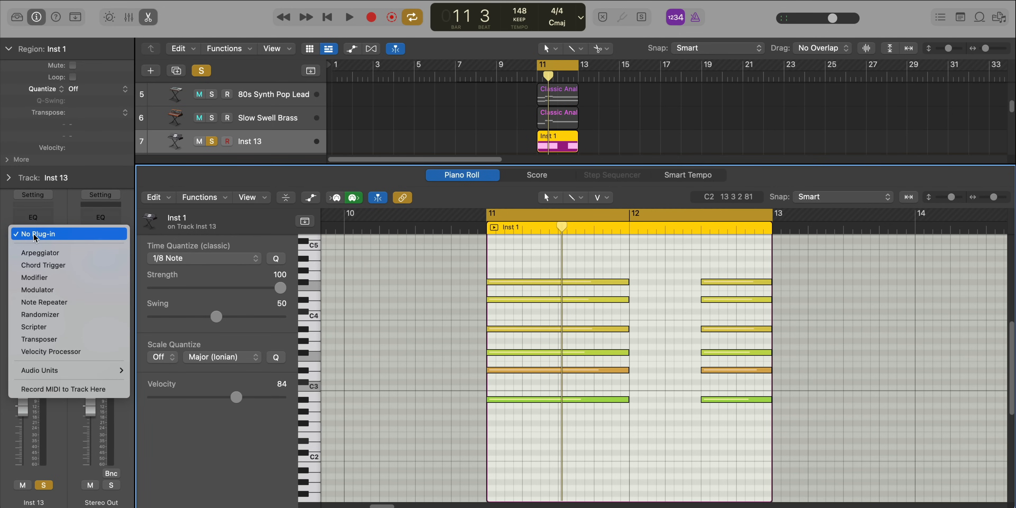
pyautogui.click(39, 253)
pyautogui.moveTo(560, 152); pyautogui.dragTo(452, 58)
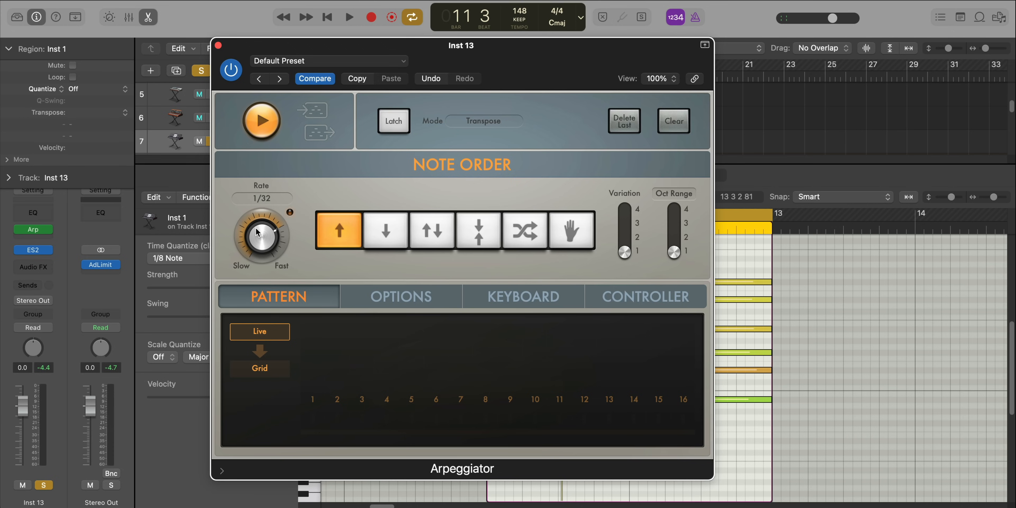
pyautogui.click(435, 231)
pyautogui.press('space')
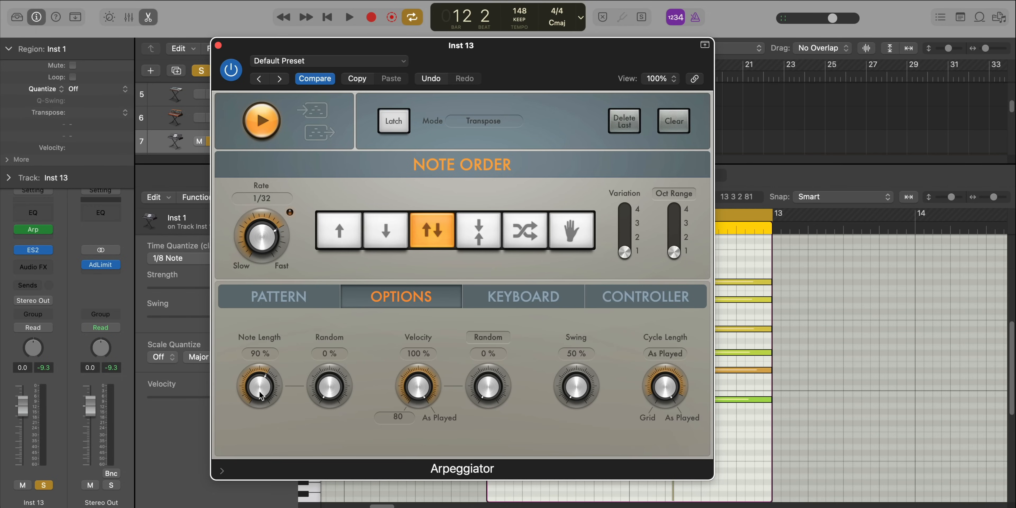
# Set the Arpeggiator's note length to 70 % during playback and unsolo the Inst 13 track.
pyautogui.press('space')
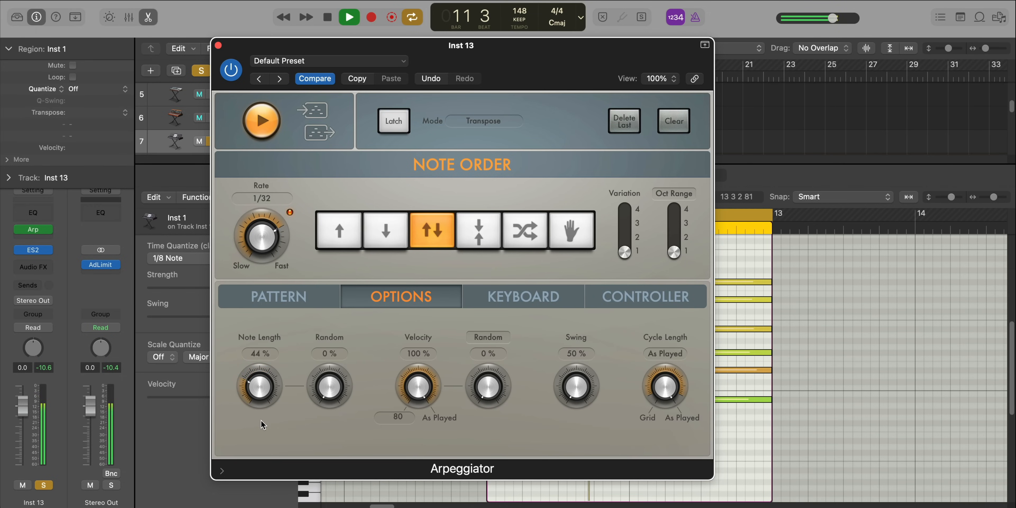
pyautogui.moveTo(263, 416); pyautogui.dragTo(263, 407)
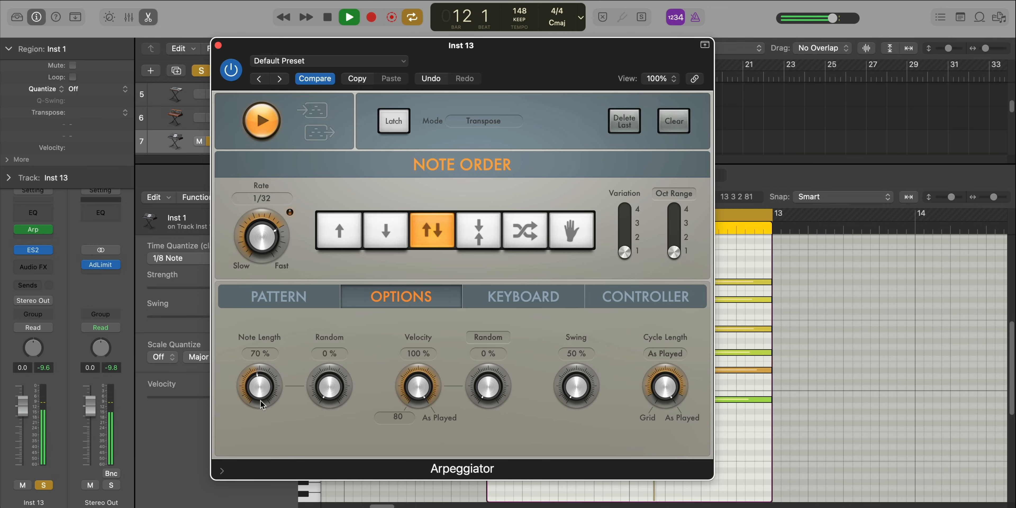
pyautogui.moveTo(261, 405); pyautogui.dragTo(261, 405)
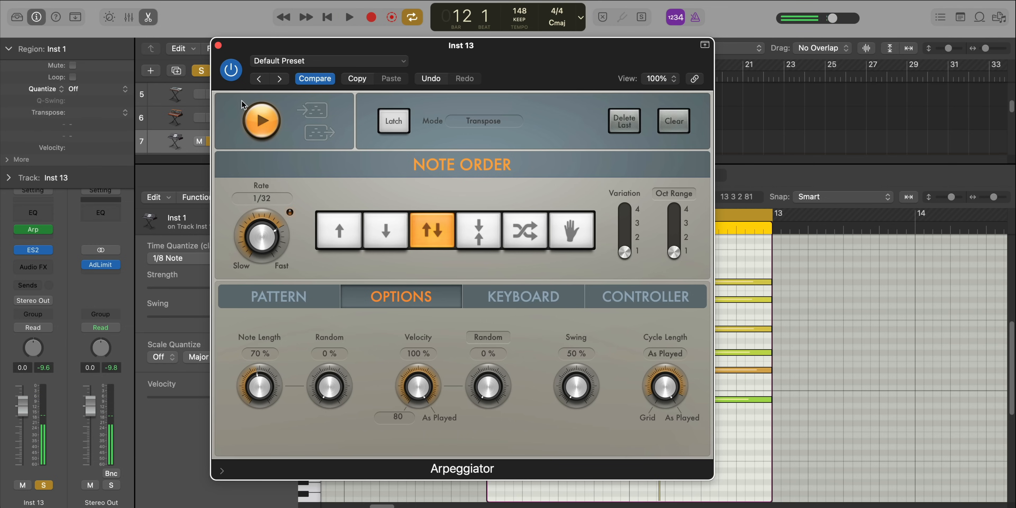
pyautogui.click(218, 45)
pyautogui.click(212, 141)
pyautogui.press('space')
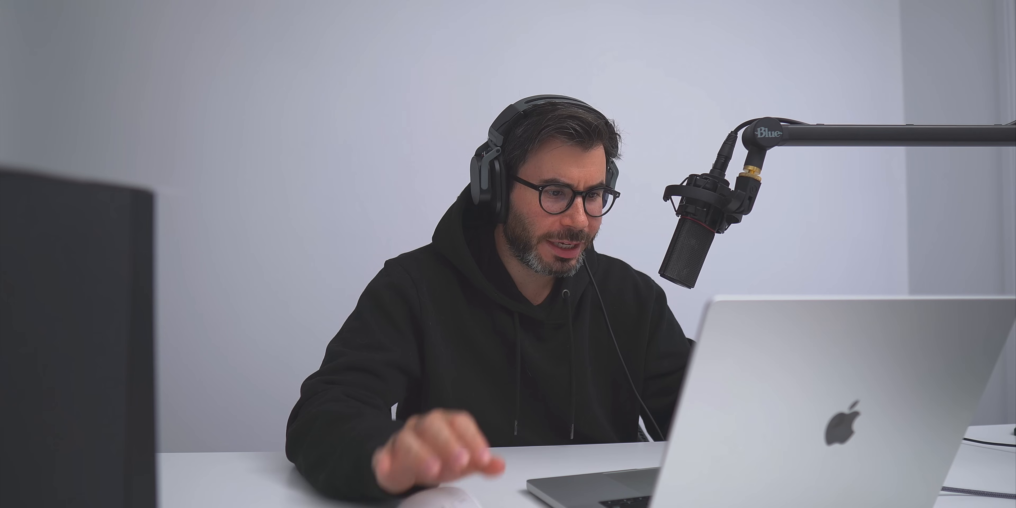
# Add a stereo Sample Delay on Inst 13 in milliseconds with the left delay at 2.9 ms.
pyautogui.moveTo(687, 405)
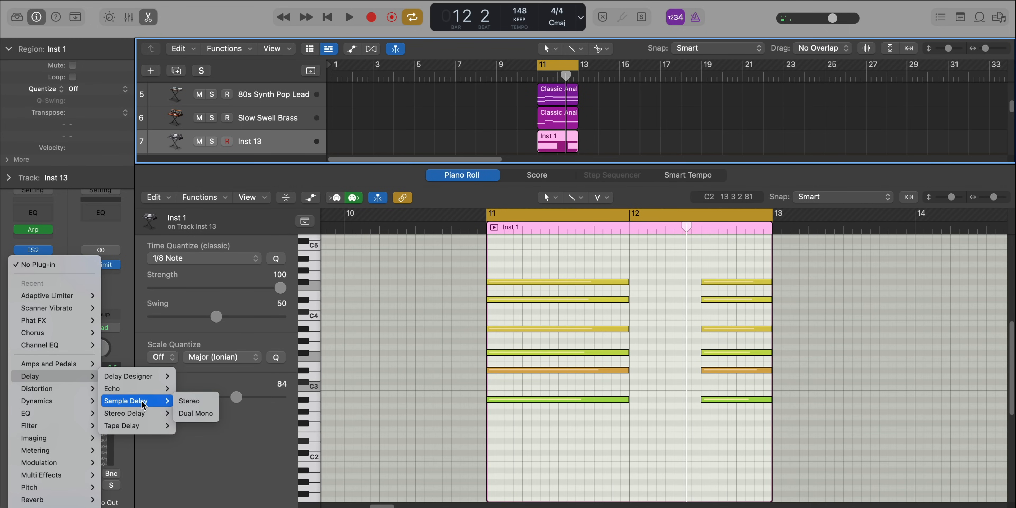
pyautogui.click(185, 401)
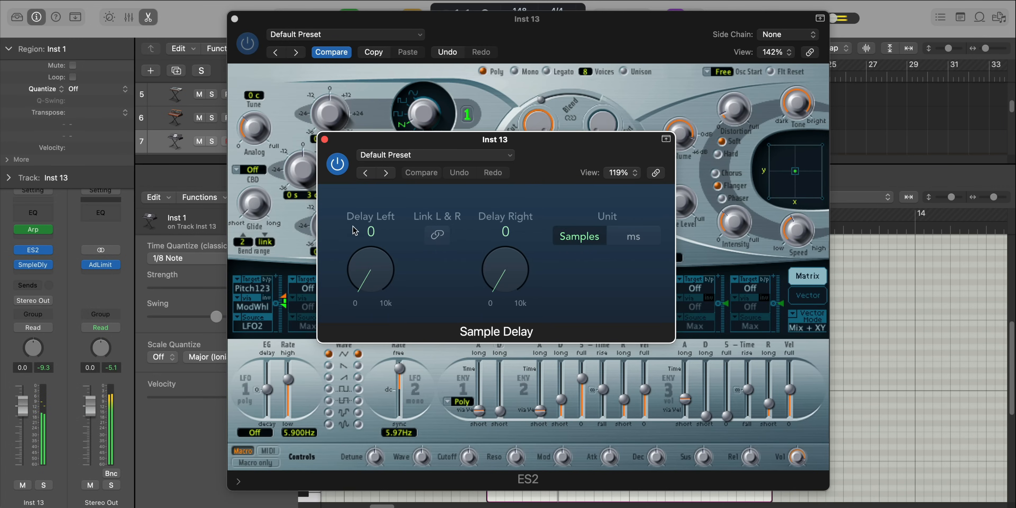
pyautogui.click(635, 238)
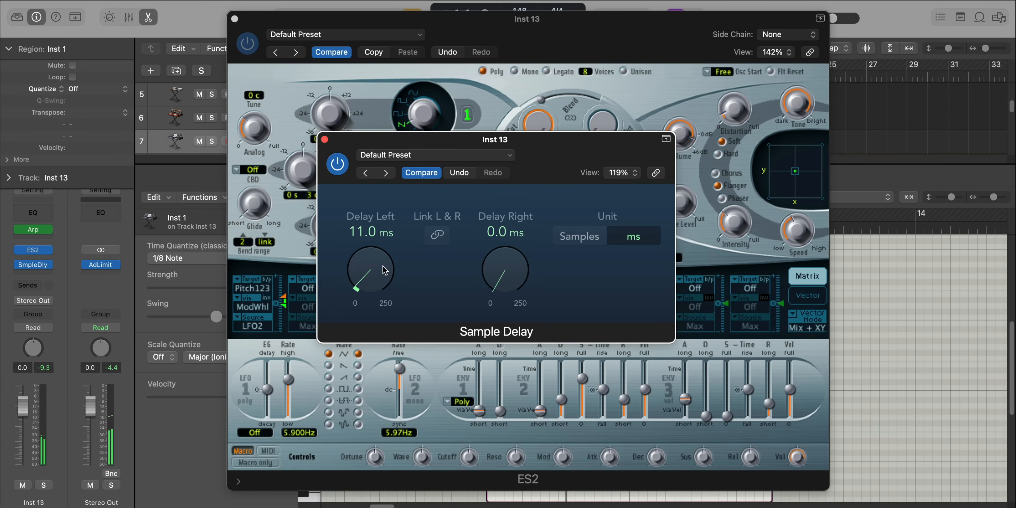
pyautogui.scroll(-6, 372, 276)
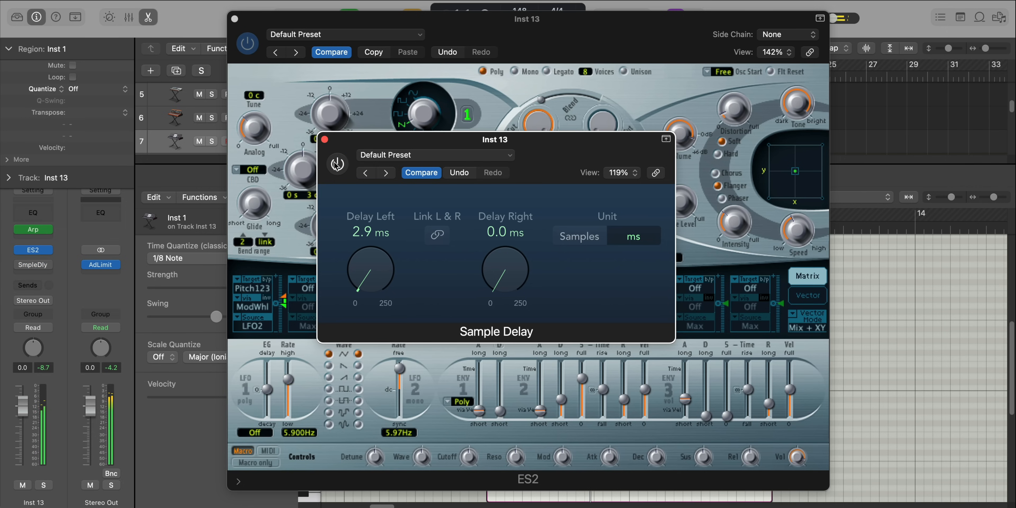
pyautogui.click(325, 139)
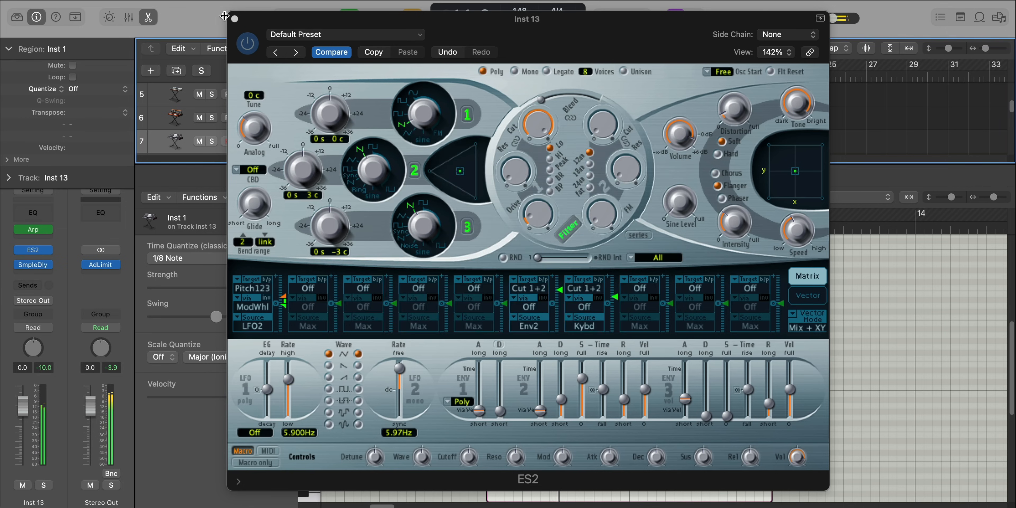
pyautogui.click(234, 18)
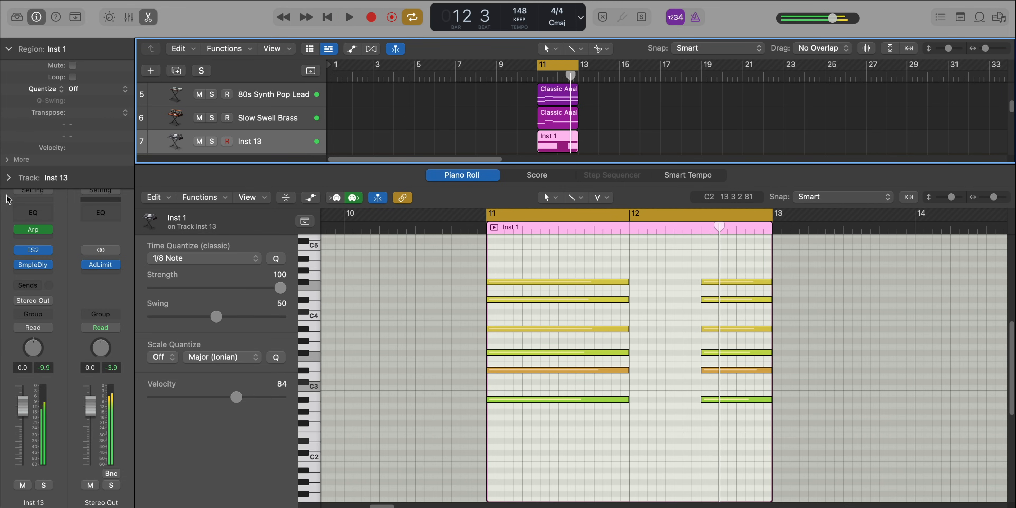
# Add a Channel EQ on Inst 13 with a 36 dB/Oct low cut at 244 Hz and a +1.1 dB boost at 2900 Hz.
pyautogui.click(25, 212)
pyautogui.press('space')
pyautogui.click(349, 353)
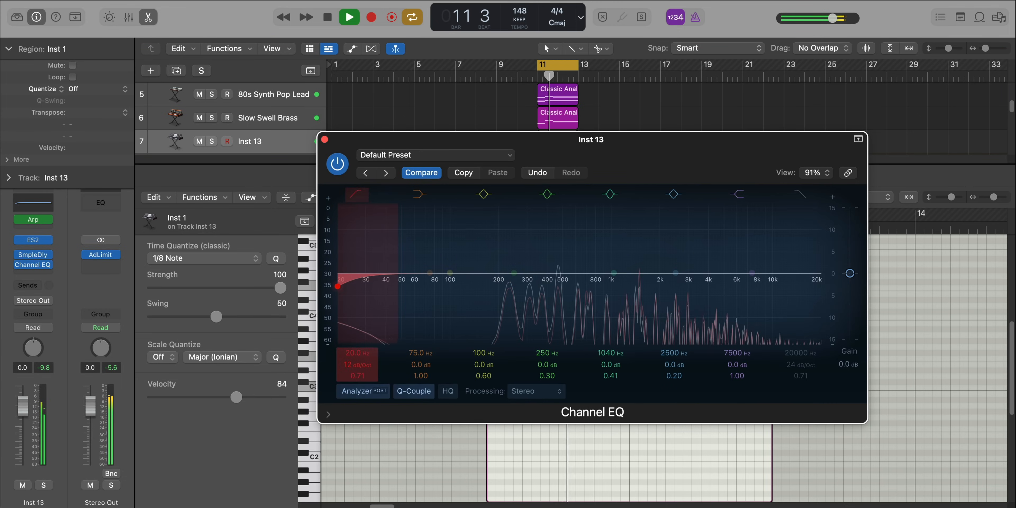
pyautogui.moveTo(349, 351); pyautogui.dragTo(349, 324)
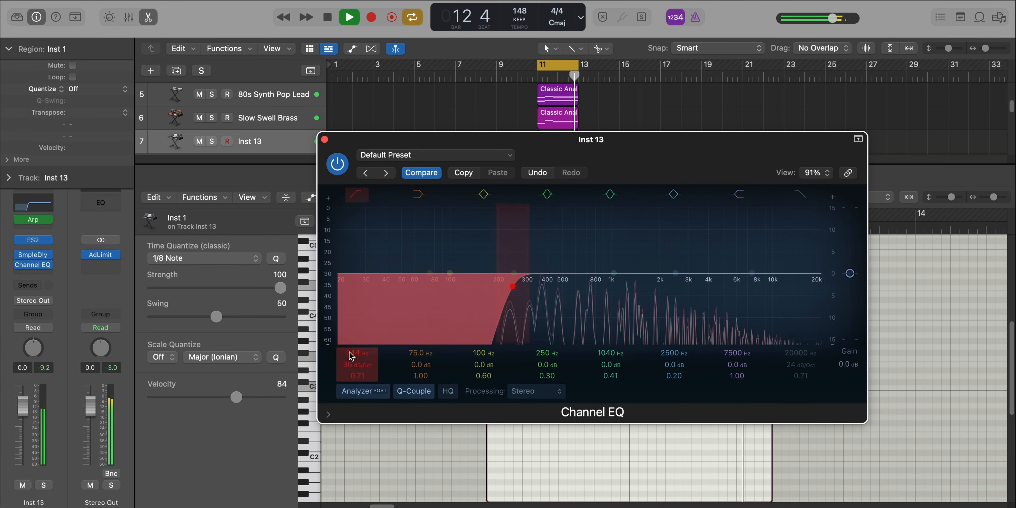
pyautogui.moveTo(694, 273); pyautogui.dragTo(690, 267)
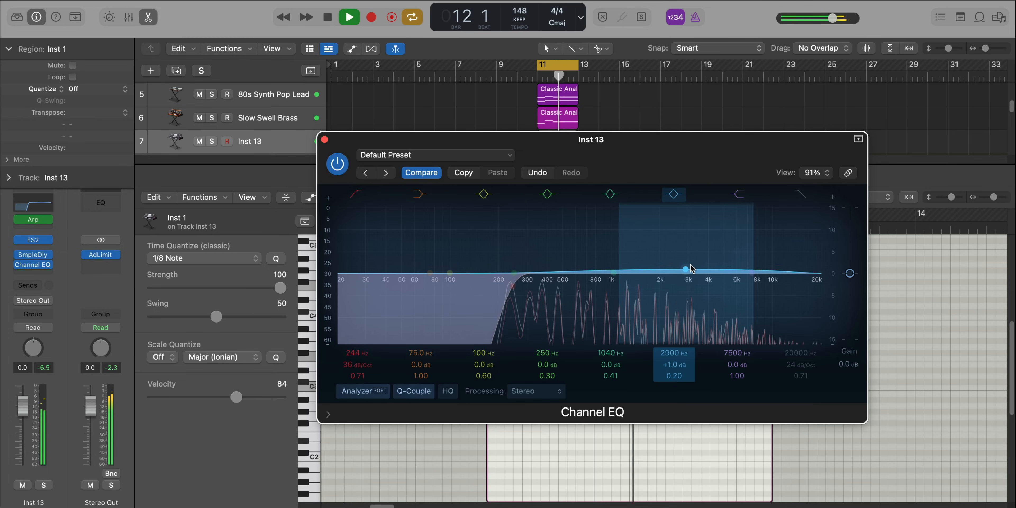
pyautogui.press('space')
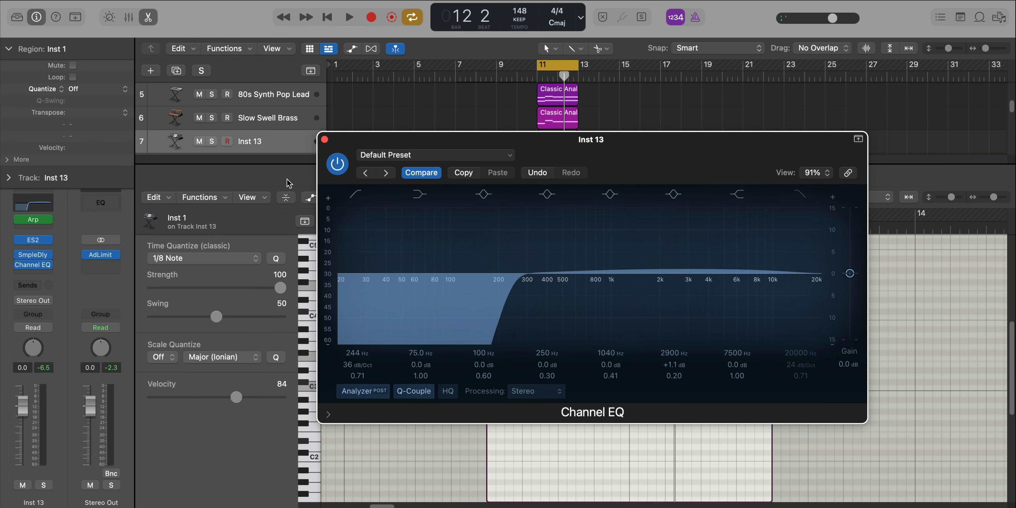
# Add a Chorus on Inst 13 after the EQ, load its Glimmering Chorus preset, and lower the mix.
pyautogui.press('space')
pyautogui.click(33, 275)
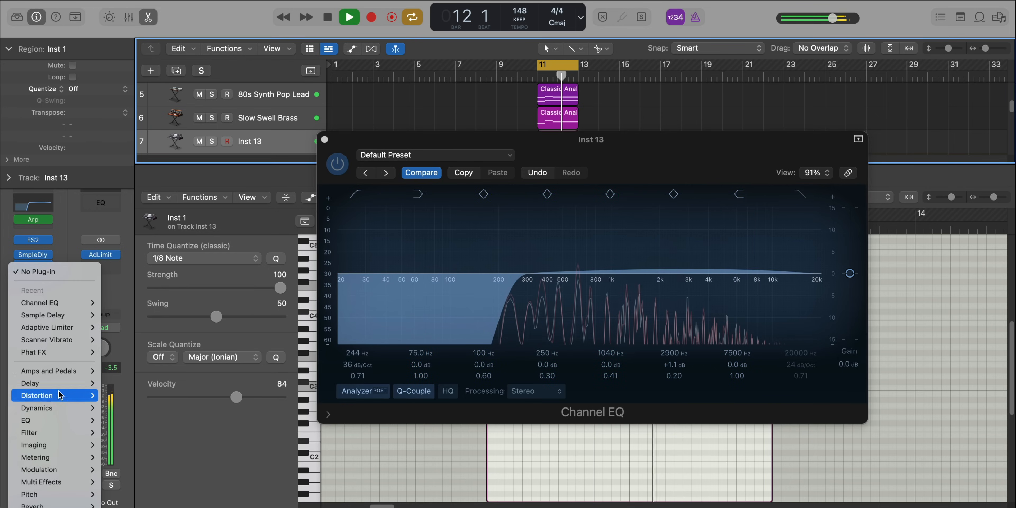
pyautogui.moveTo(71, 469)
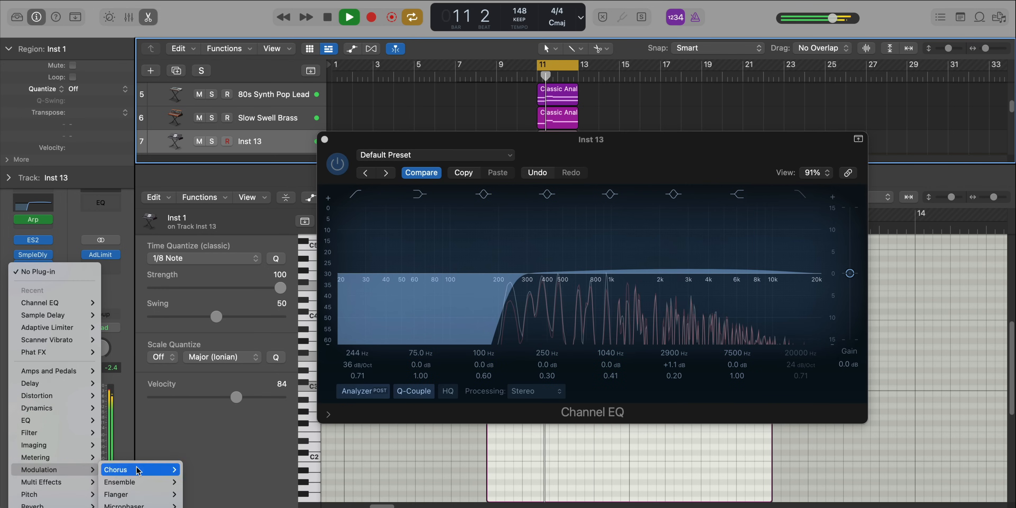
pyautogui.click(138, 469)
pyautogui.press('space')
pyautogui.click(465, 167)
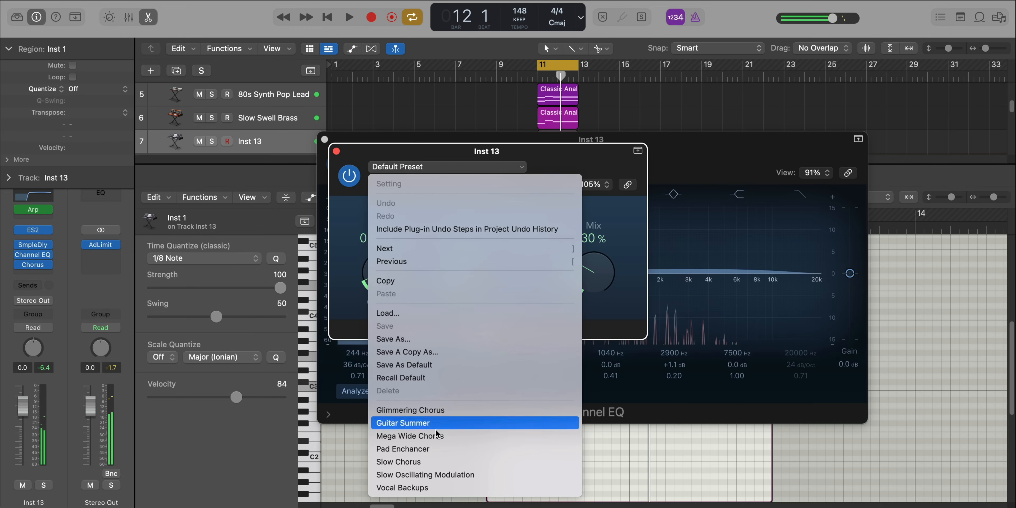
pyautogui.click(485, 409)
pyautogui.press('space')
pyautogui.moveTo(593, 276); pyautogui.dragTo(590, 326)
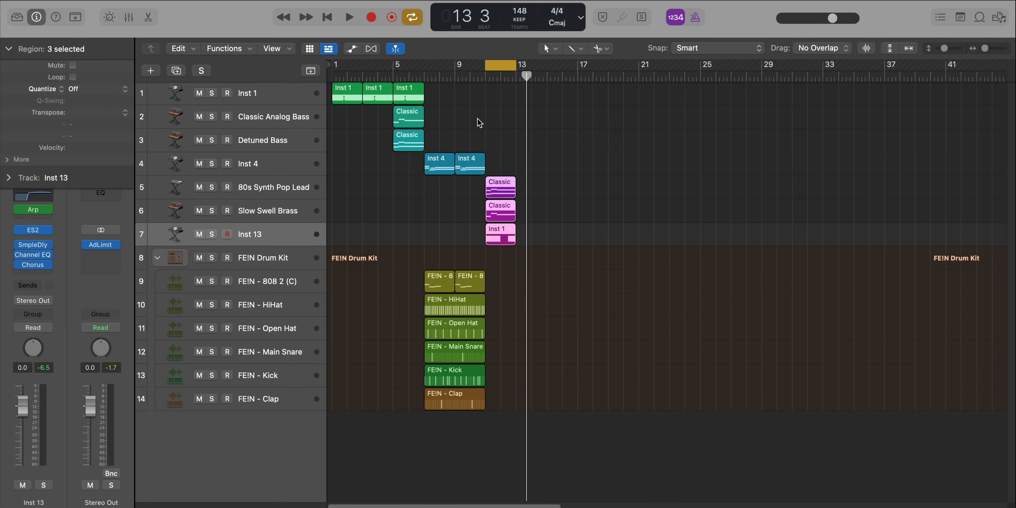
# Copy the Detuned Bass region to bar 11 and repeat all the bar 11 regions once at bar 13.
pyautogui.moveTo(404, 140); pyautogui.dragTo(497, 149)
pyautogui.press('space')
pyautogui.hscroll(5, 544, 231)
pyautogui.hscroll(-3, 544, 236)
pyautogui.press('space')
pyautogui.moveTo(568, 253); pyautogui.dragTo(497, 146)
pyautogui.press('super+r')
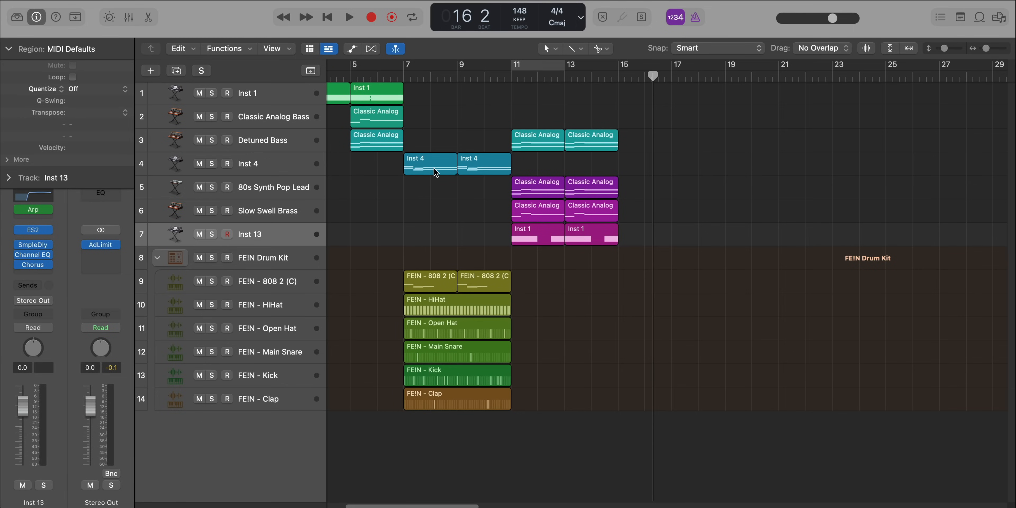
# Copy the first Inst 4 region onto the 80s Synth Pop Lead track at bar 15 and play from bar 14.
pyautogui.moveTo(433, 170); pyautogui.dragTo(646, 192)
pyautogui.click(606, 77)
pyautogui.press('space')
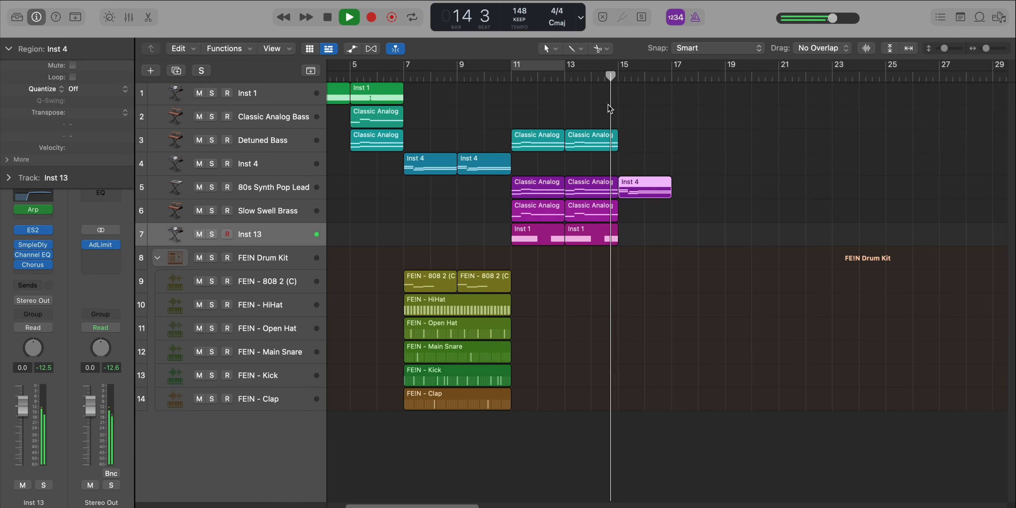
pyautogui.scroll(2, 609, 115)
pyautogui.scroll(2, 609, 115)
pyautogui.scroll(-3, 609, 115)
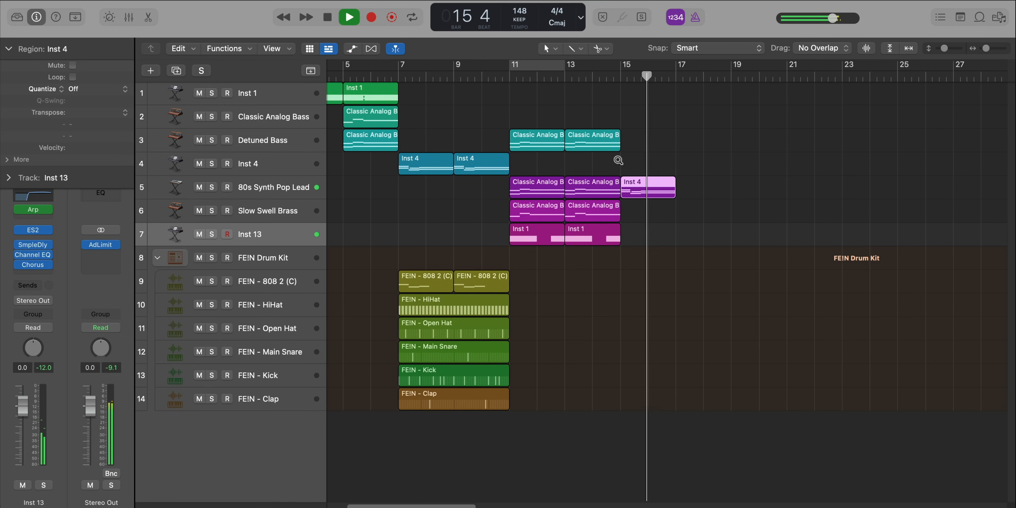
pyautogui.press('space')
# Transpose all notes in the bar 15 lead region down one octave, auditioning a further octave down while cycling the region.
pyautogui.doubleClick(637, 191)
pyautogui.press('super+a')
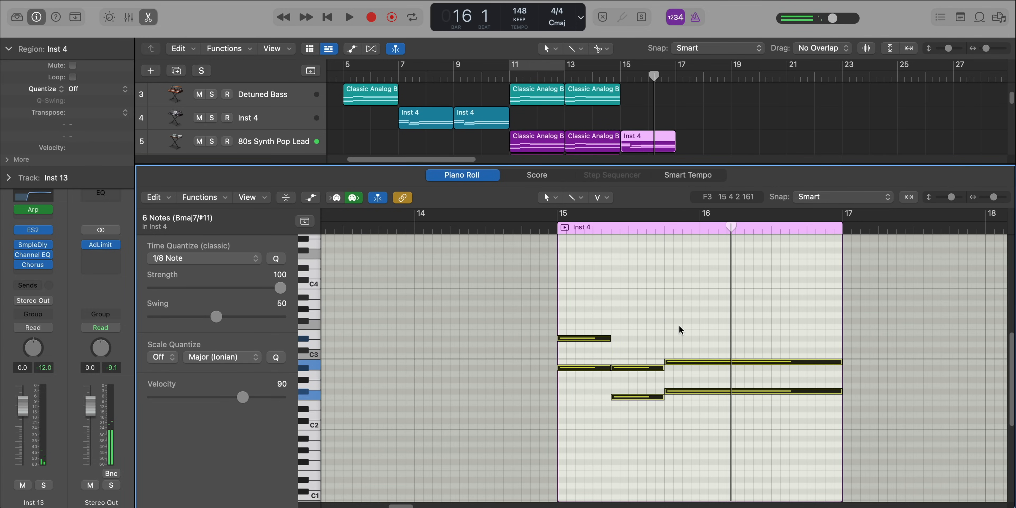
pyautogui.hotkey('alt', 'shift', 'Down')
pyautogui.press('space')
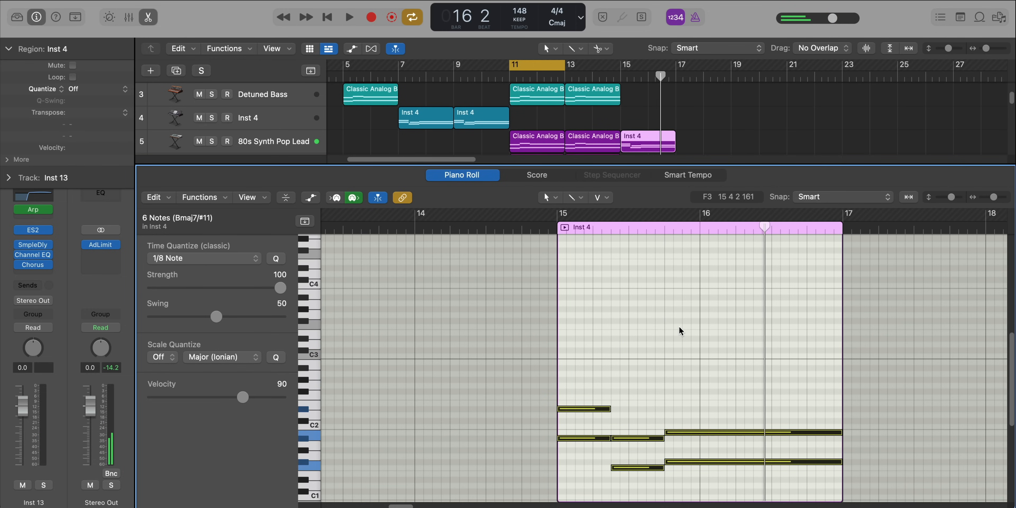
pyautogui.press('u')
pyautogui.press('space')
pyautogui.scroll(-2, 680, 370)
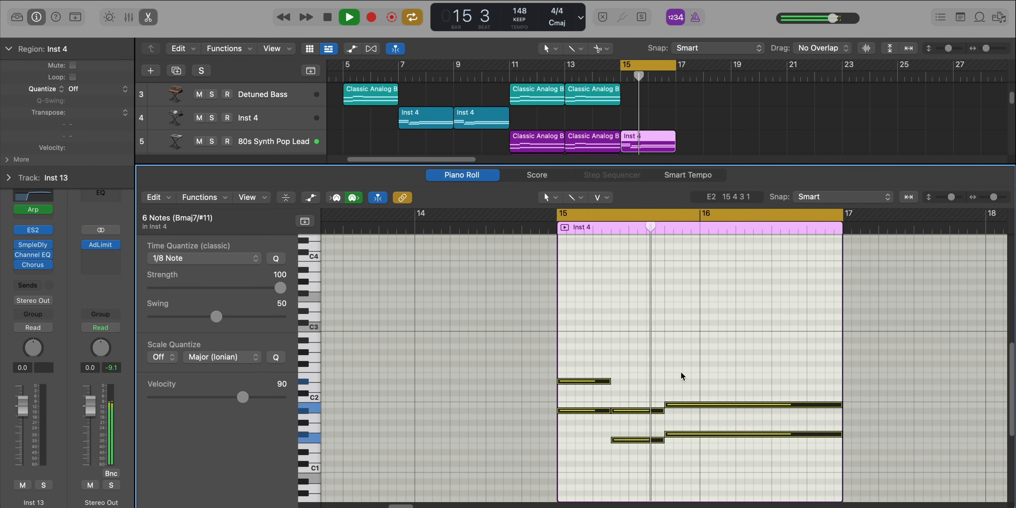
pyautogui.hotkey('alt', 'shift', 'Down')
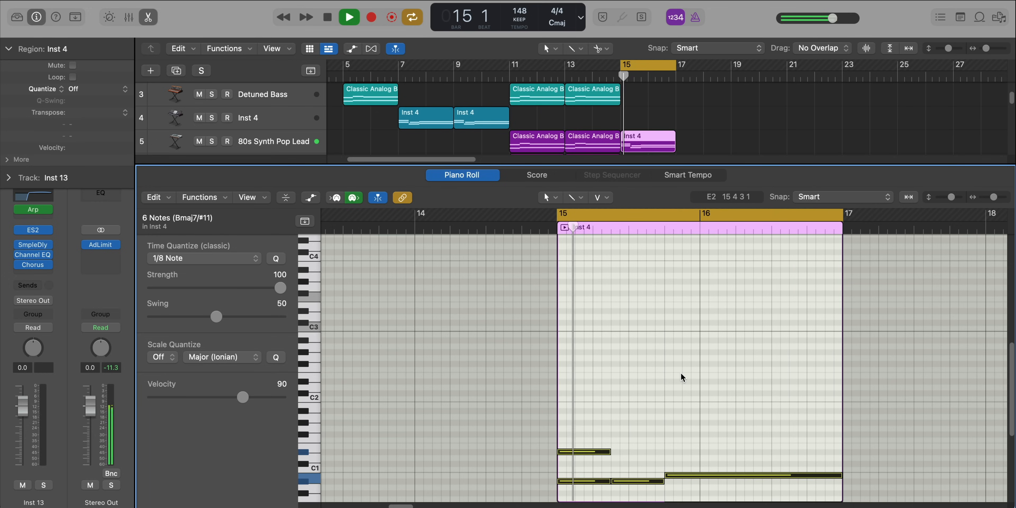
pyautogui.hotkey('alt', 'shift', 'Up')
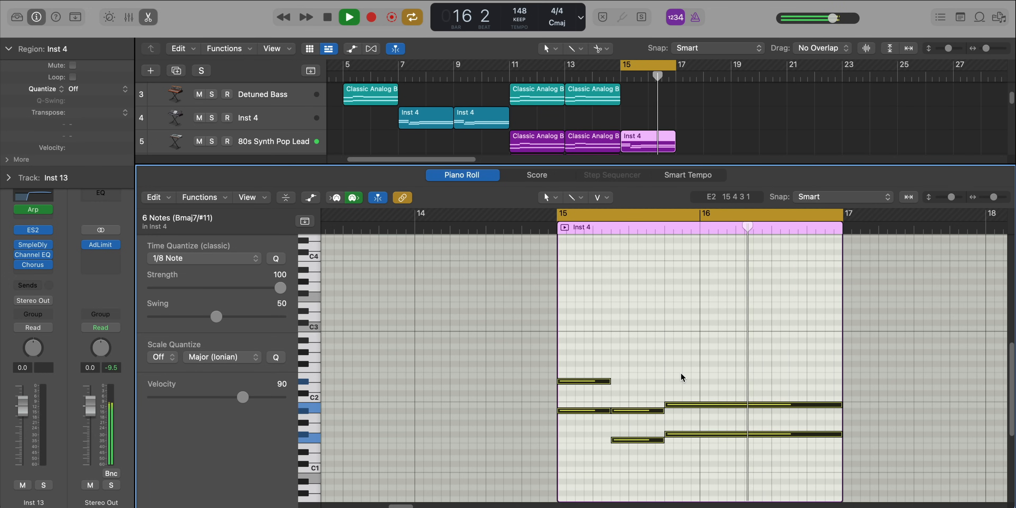
# Add a new software instrument track below Inst 13 and load the Vintage Mellotron on it.
pyautogui.press('e')
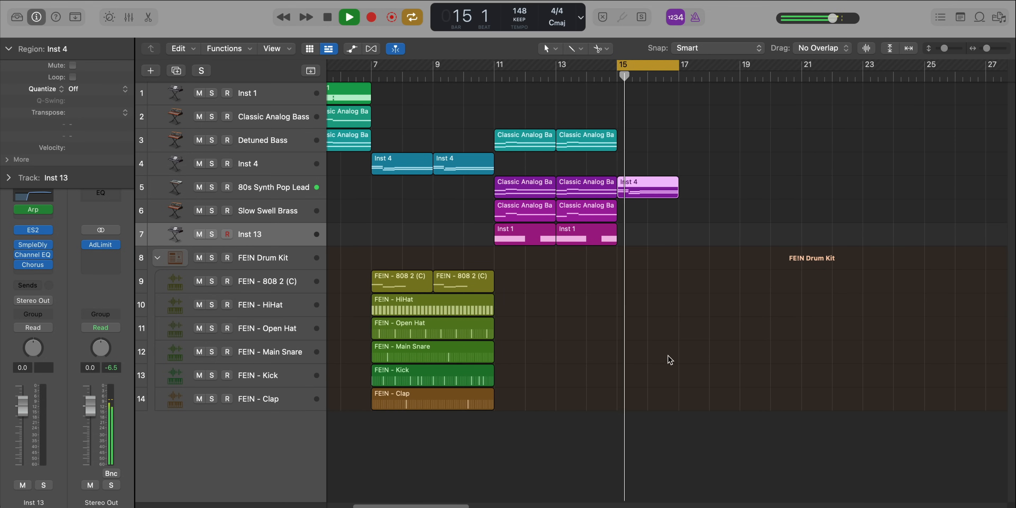
pyautogui.click(151, 70)
pyautogui.press('Return')
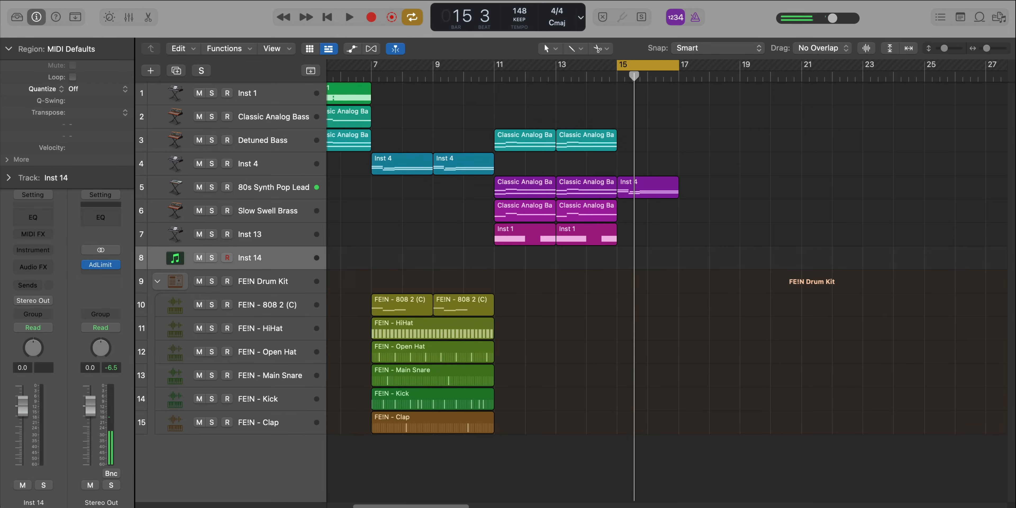
pyautogui.click(33, 250)
pyautogui.click(49, 286)
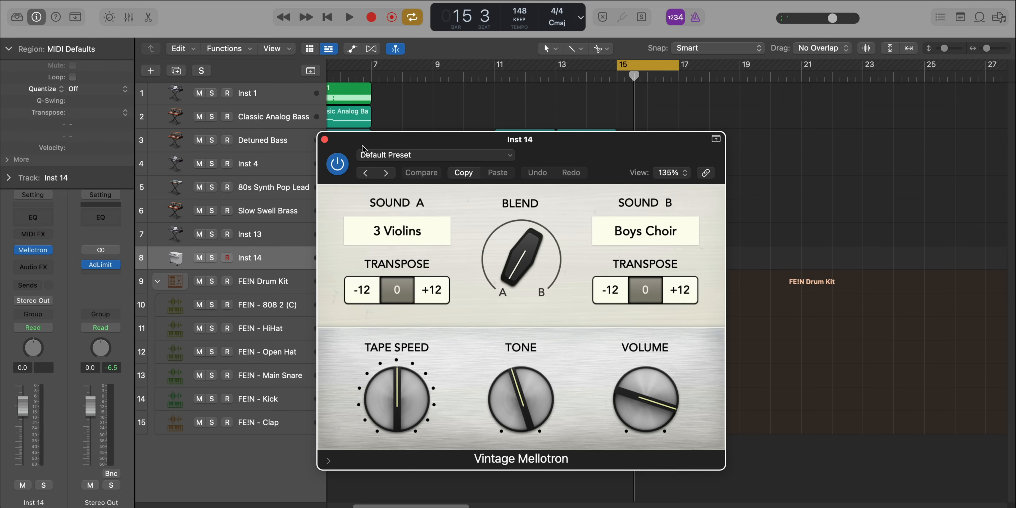
pyautogui.click(324, 139)
# Copy the bar 15 lead region to the Mellotron track and delete its lower notes, keeping only the top melody line.
pyautogui.moveTo(653, 182); pyautogui.dragTo(646, 256)
pyautogui.doubleClick(646, 257)
pyautogui.click(641, 319)
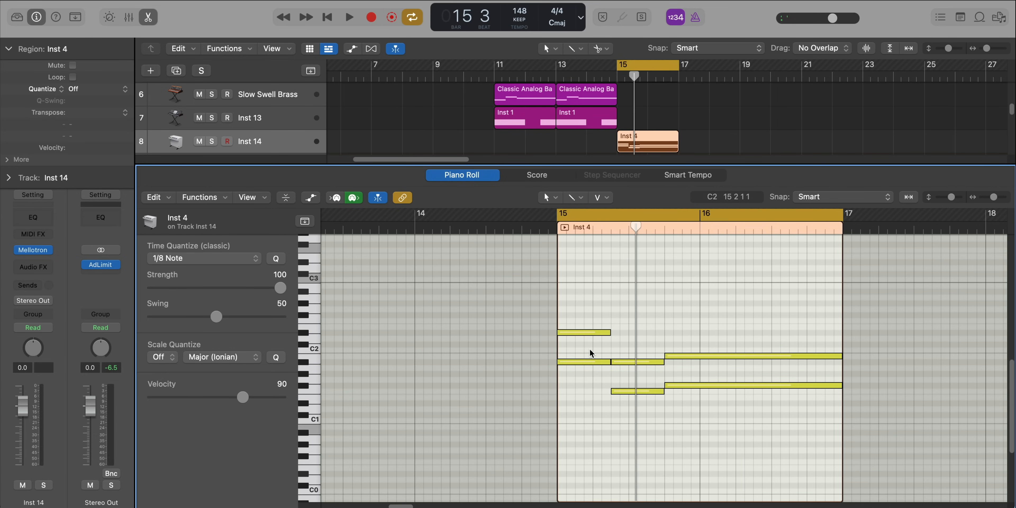
pyautogui.click(570, 361)
pyautogui.press('Delete')
pyautogui.press('space')
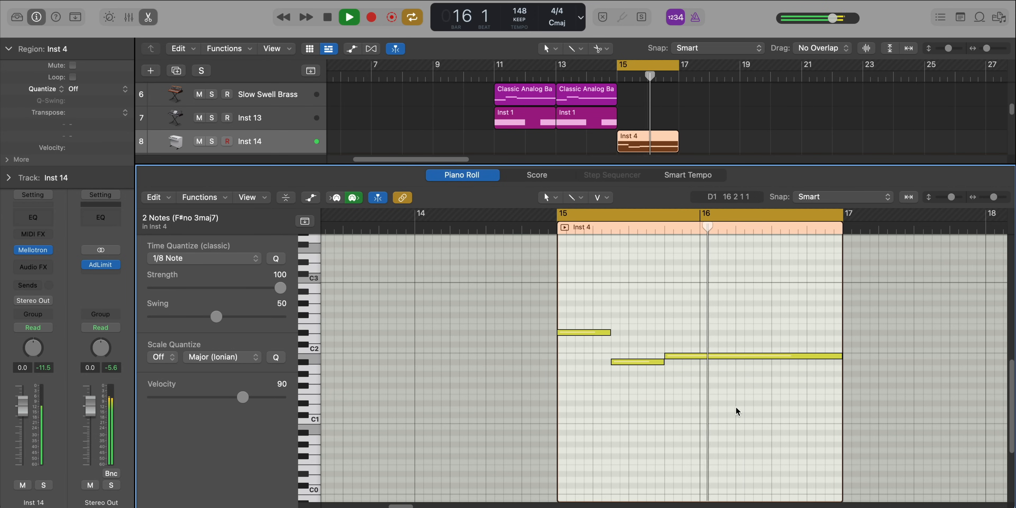
# Shorten the Mellotron region's last B1 note by one beat and fill the gap up to bar 17 with a note one semitone lower.
pyautogui.press('space')
pyautogui.moveTo(837, 356); pyautogui.dragTo(806, 358)
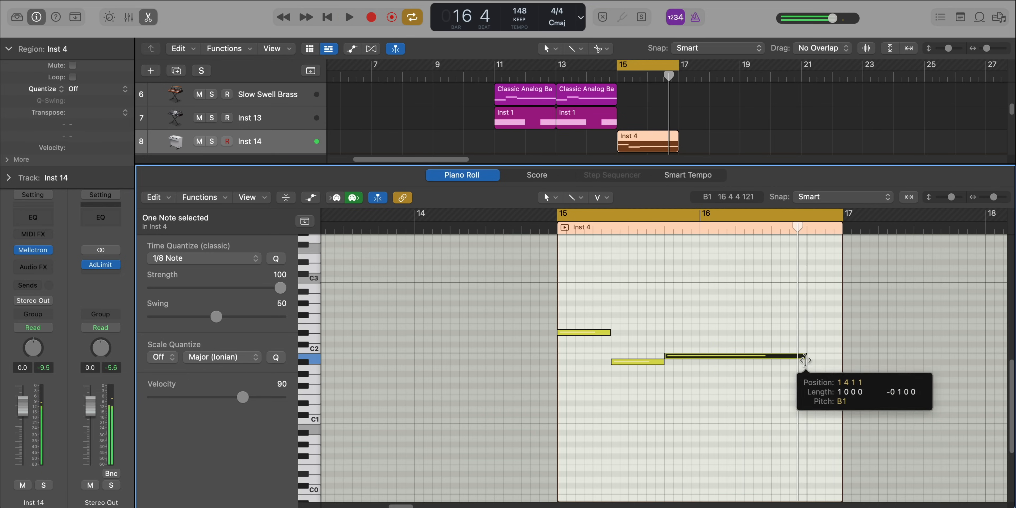
pyautogui.keyDown('super'); pyautogui.click(808, 361); pyautogui.keyUp('super')
pyautogui.press('space')
pyautogui.moveTo(942, 363); pyautogui.dragTo(842, 363)
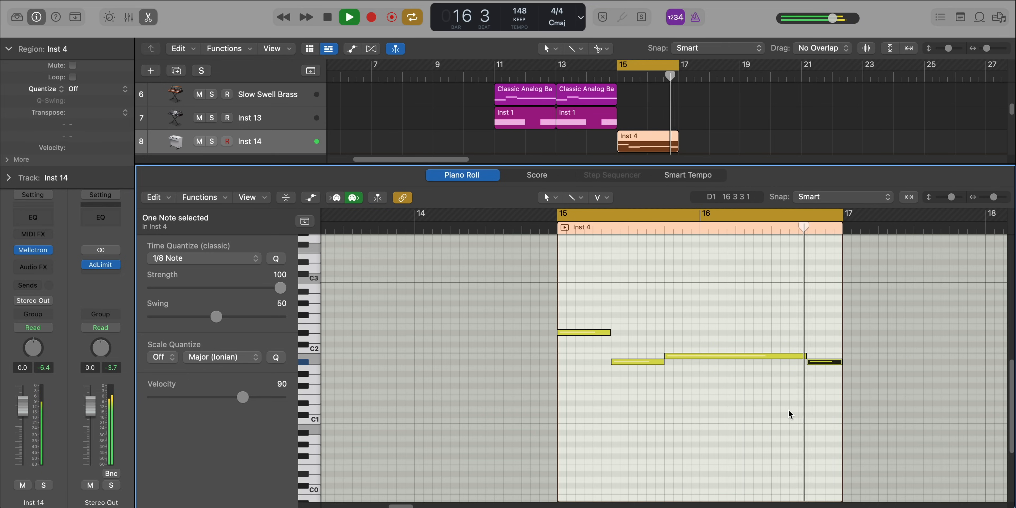
pyautogui.press('p')
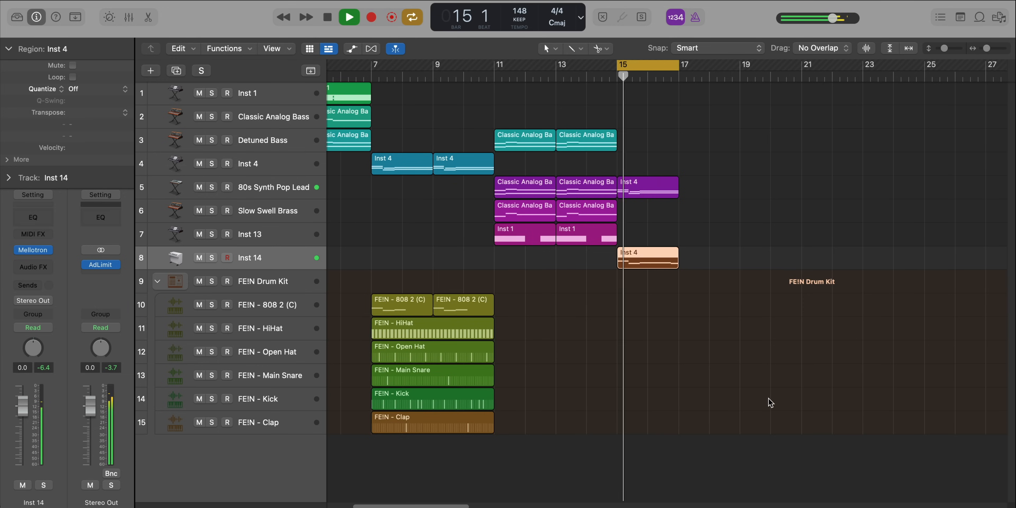
# Shorten the last two notes of the bar 15 lead region by one beat and add one-beat notes a semitone below each.
pyautogui.press('space')
pyautogui.click(672, 190)
pyautogui.press('p')
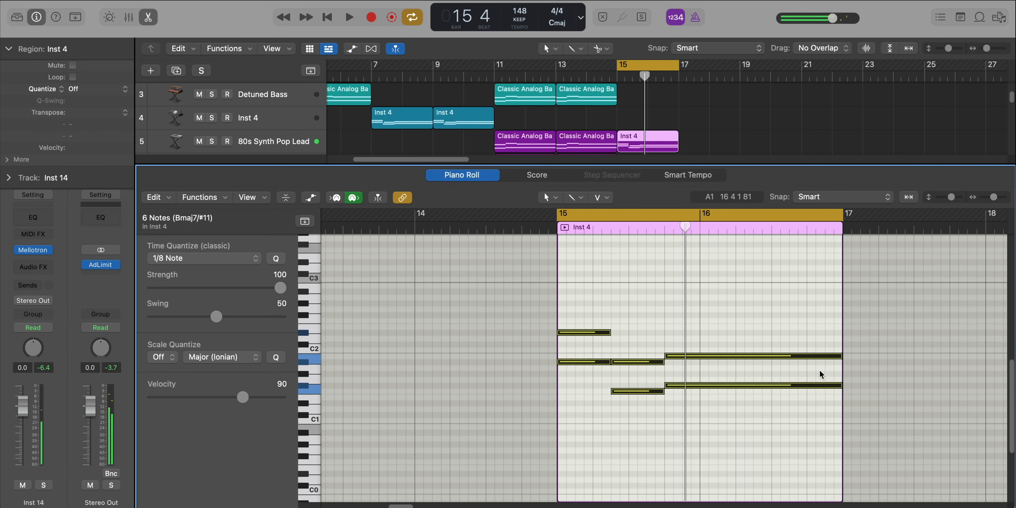
pyautogui.moveTo(812, 419); pyautogui.dragTo(813, 384)
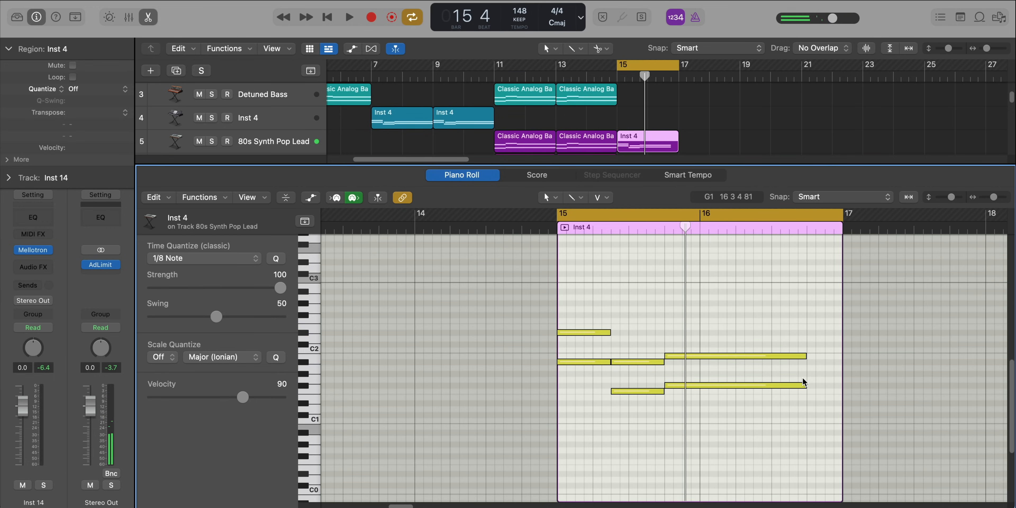
pyautogui.click(807, 362)
pyautogui.moveTo(948, 362)
pyautogui.mouseDown()
pyautogui.moveTo(830, 365)
pyautogui.moveTo(832, 393)
pyautogui.mouseUp()
pyautogui.press('space')
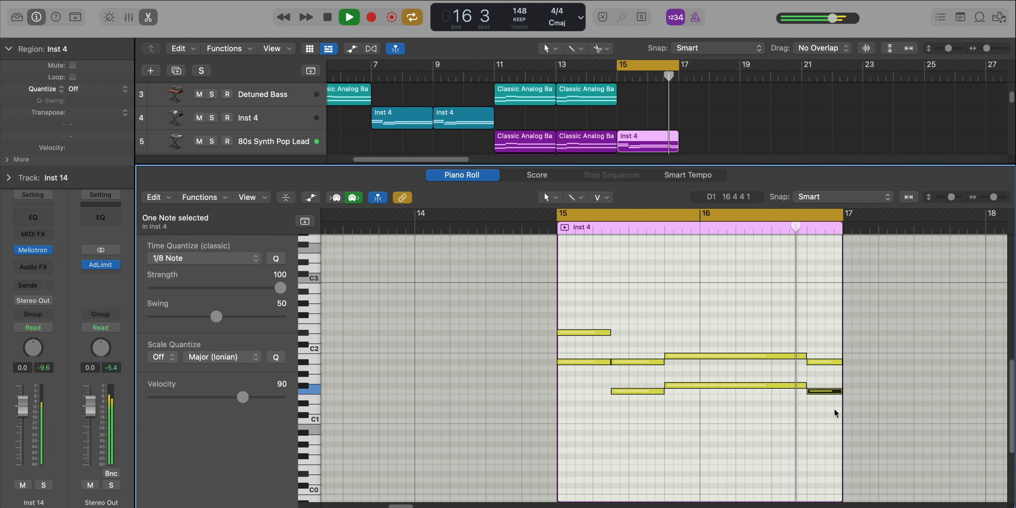
pyautogui.press('e')
# Solo the Mellotron track while lowering its Tone and setting its Volume to -5 dB, and end the solo.
pyautogui.press('space')
pyautogui.click(211, 257)
pyautogui.click(35, 250)
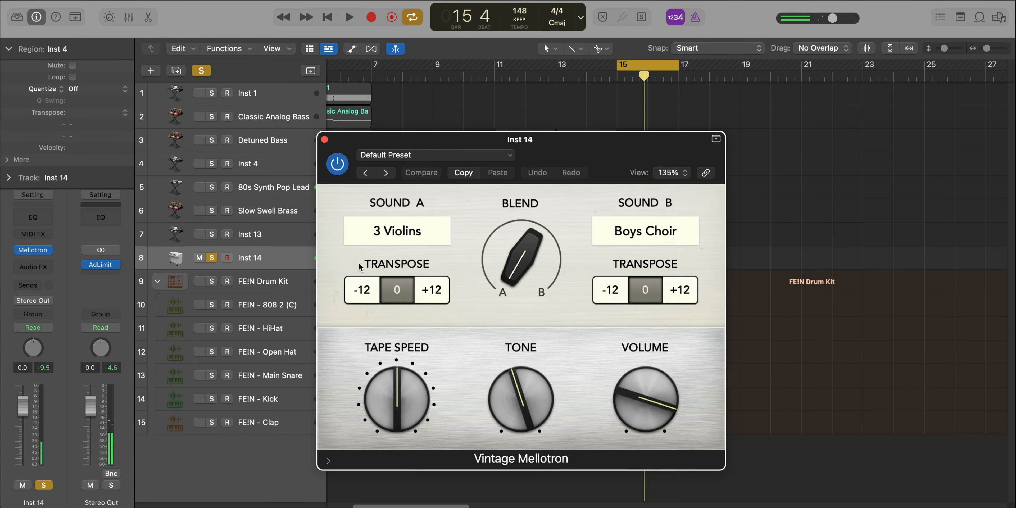
pyautogui.moveTo(537, 158); pyautogui.dragTo(534, 133)
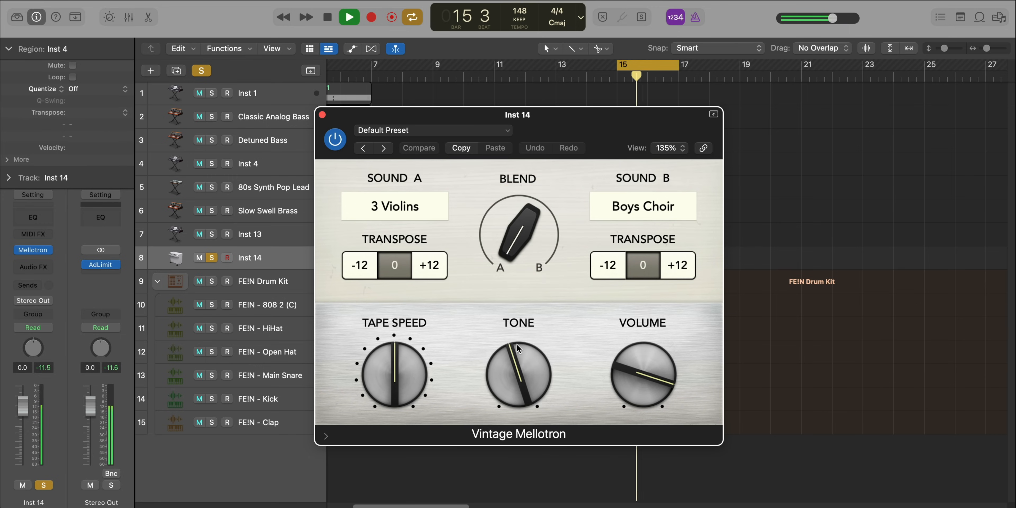
pyautogui.moveTo(518, 349); pyautogui.dragTo(518, 375)
pyautogui.moveTo(641, 369); pyautogui.dragTo(642, 361)
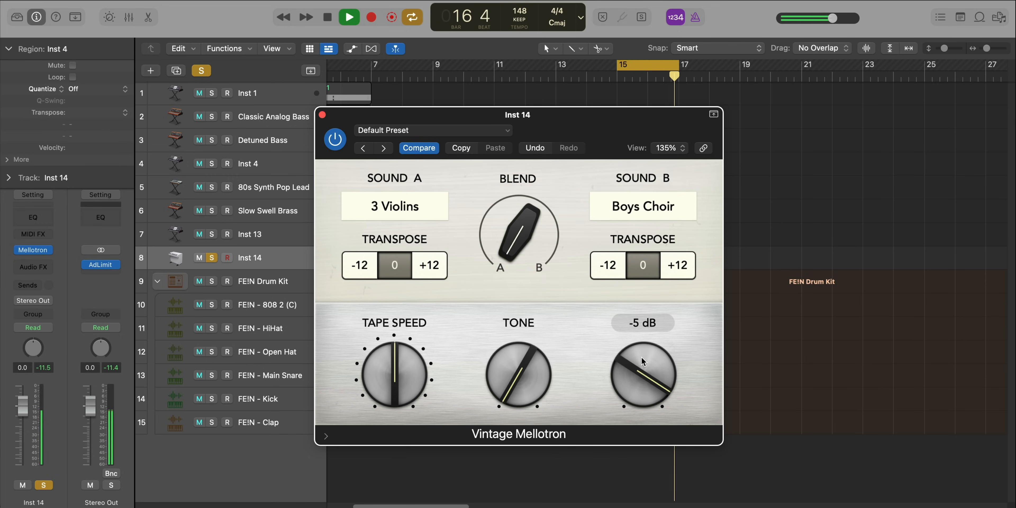
pyautogui.click(322, 116)
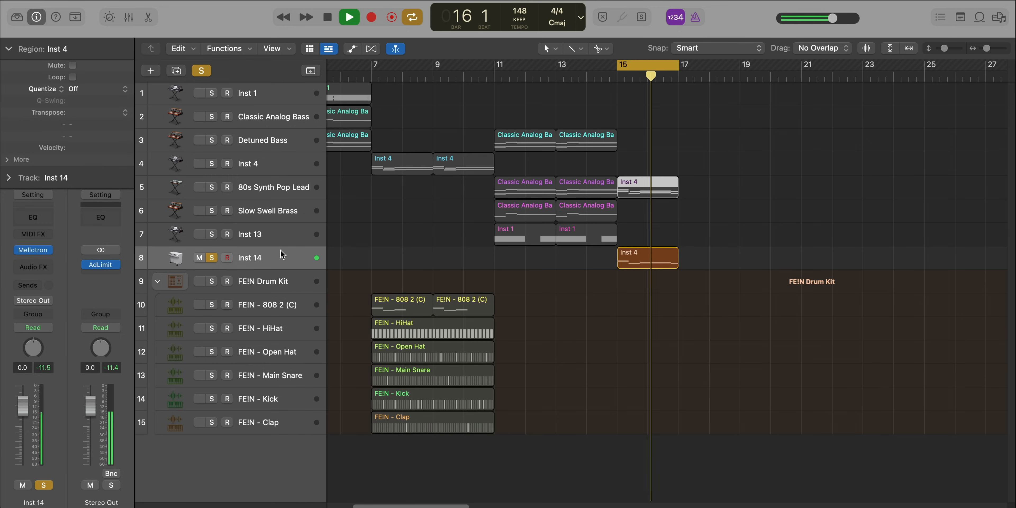
pyautogui.click(212, 258)
# Copy all the FE!N drum and 808 regions from bar 7 to bar 15 and play them with the new melody.
pyautogui.moveTo(515, 305); pyautogui.dragTo(343, 445)
pyautogui.press('space')
pyautogui.moveTo(407, 302); pyautogui.dragTo(651, 306)
pyautogui.press('space')
# Repeat the bar 15 lead and Mellotron regions once at bar 17 and turn off cycle playback.
pyautogui.moveTo(691, 276); pyautogui.dragTo(655, 190)
pyautogui.press('super+r')
pyautogui.scroll(-1, 700, 229)
pyautogui.scroll(-3, 699, 231)
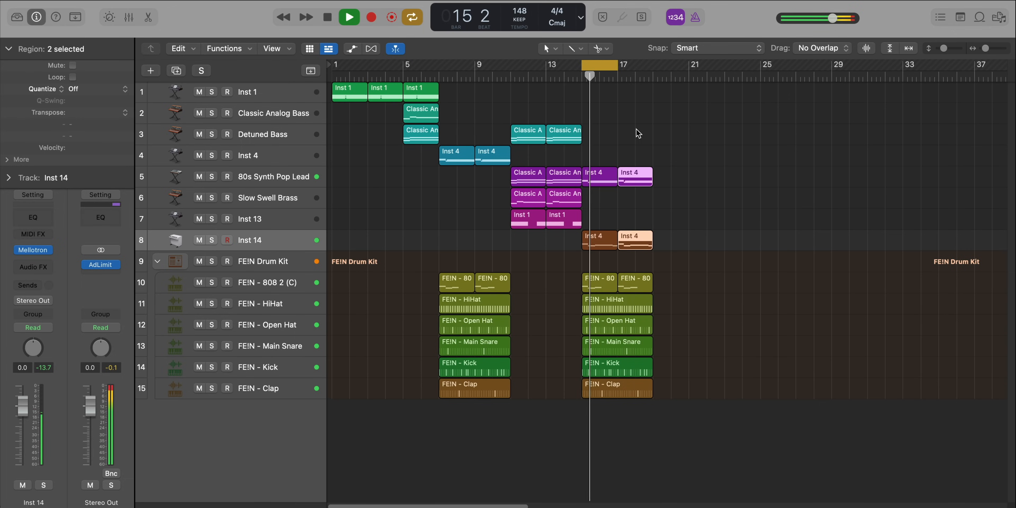
pyautogui.press('c')
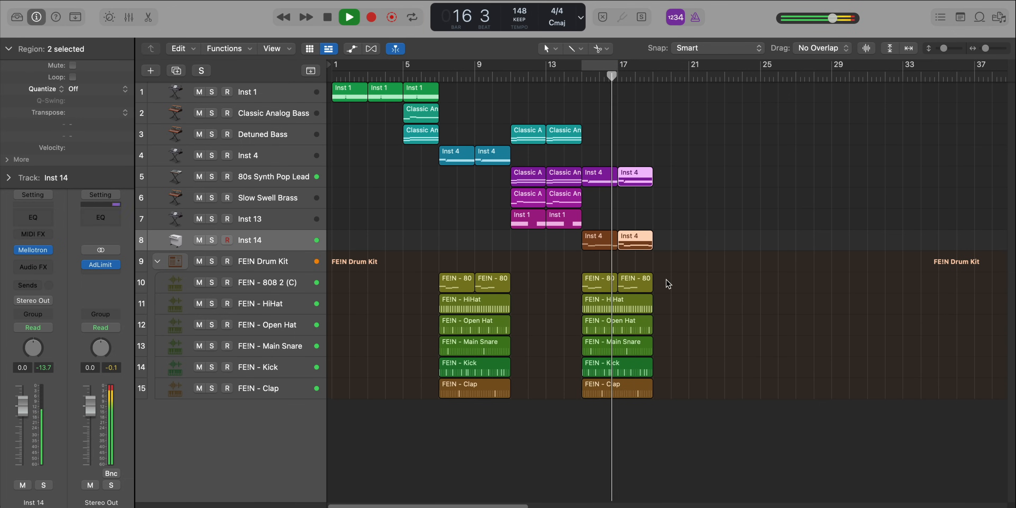